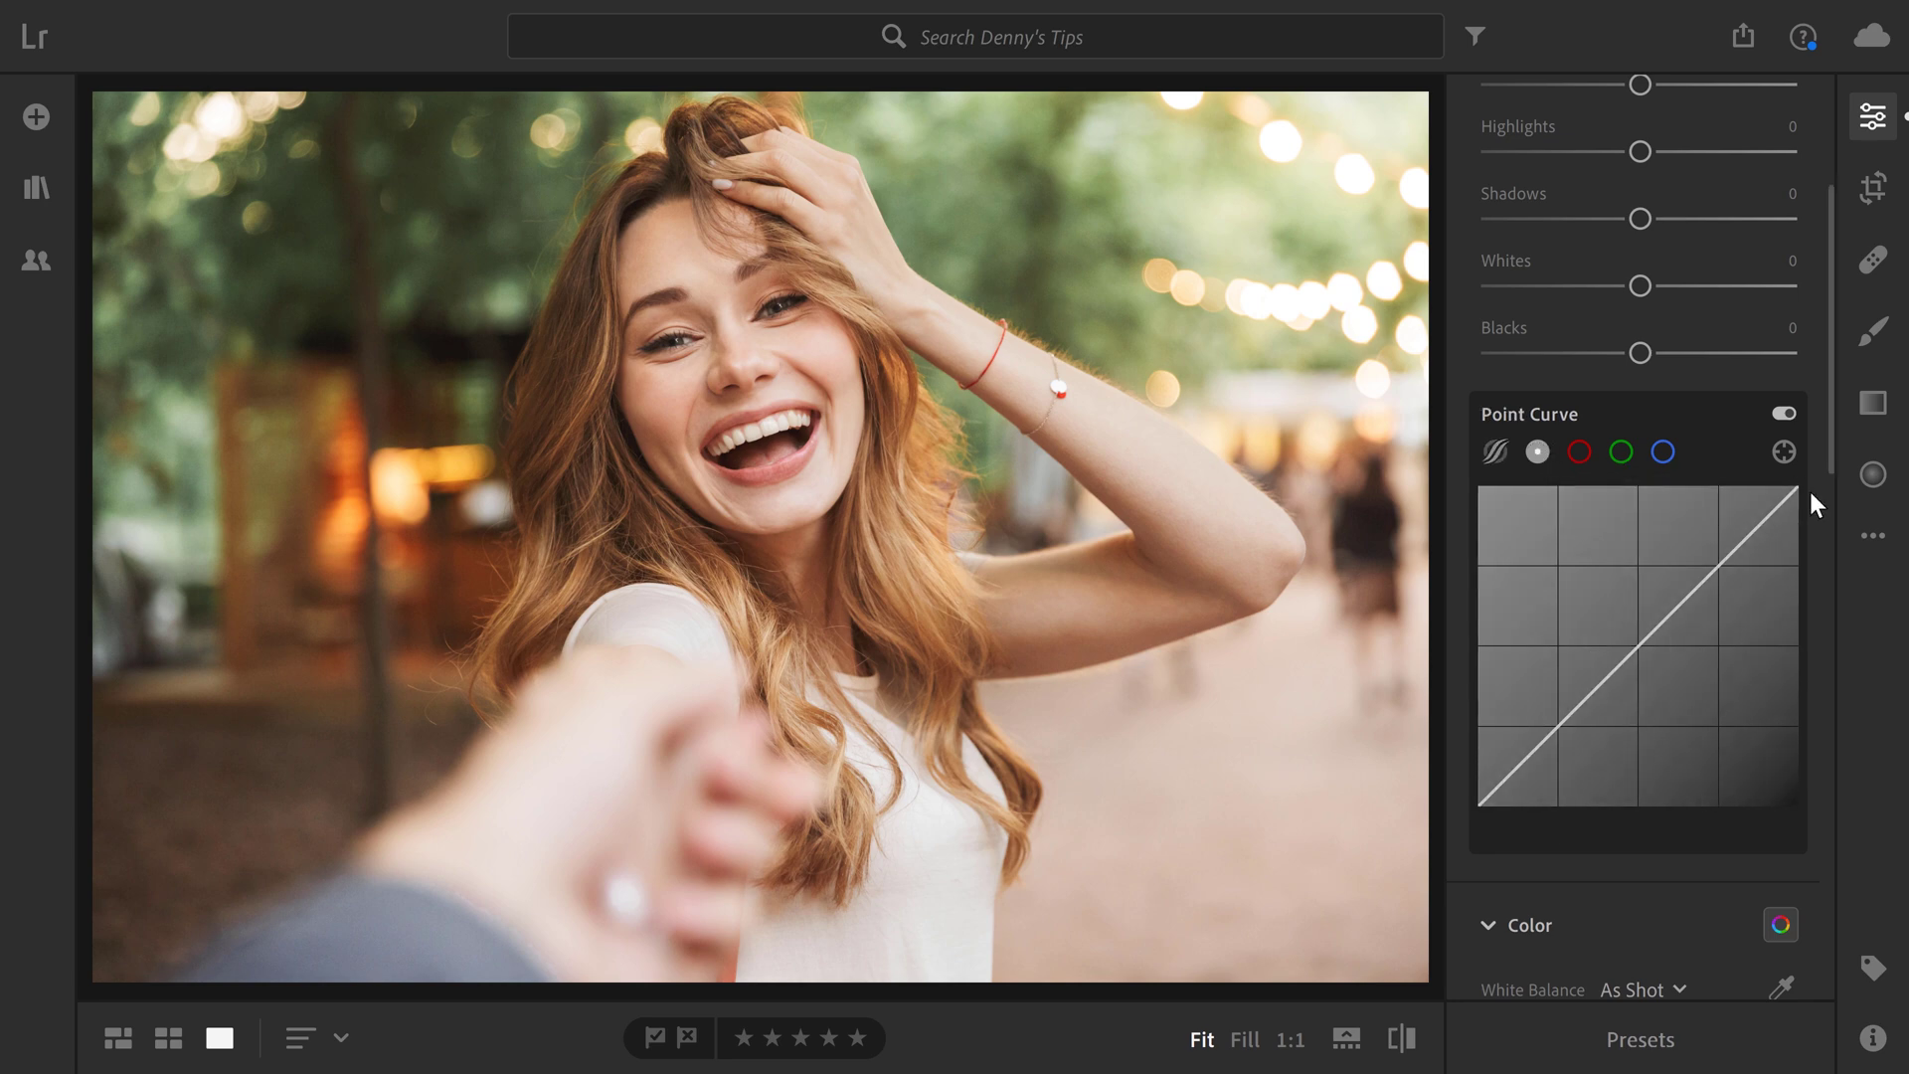
Lower the point curve's white point and lift a midpoint, then toggle the curve off and on to compare
{"action": "left_click_drag", "start_coordinate": [1801, 490], "coordinate": [1799, 518]}
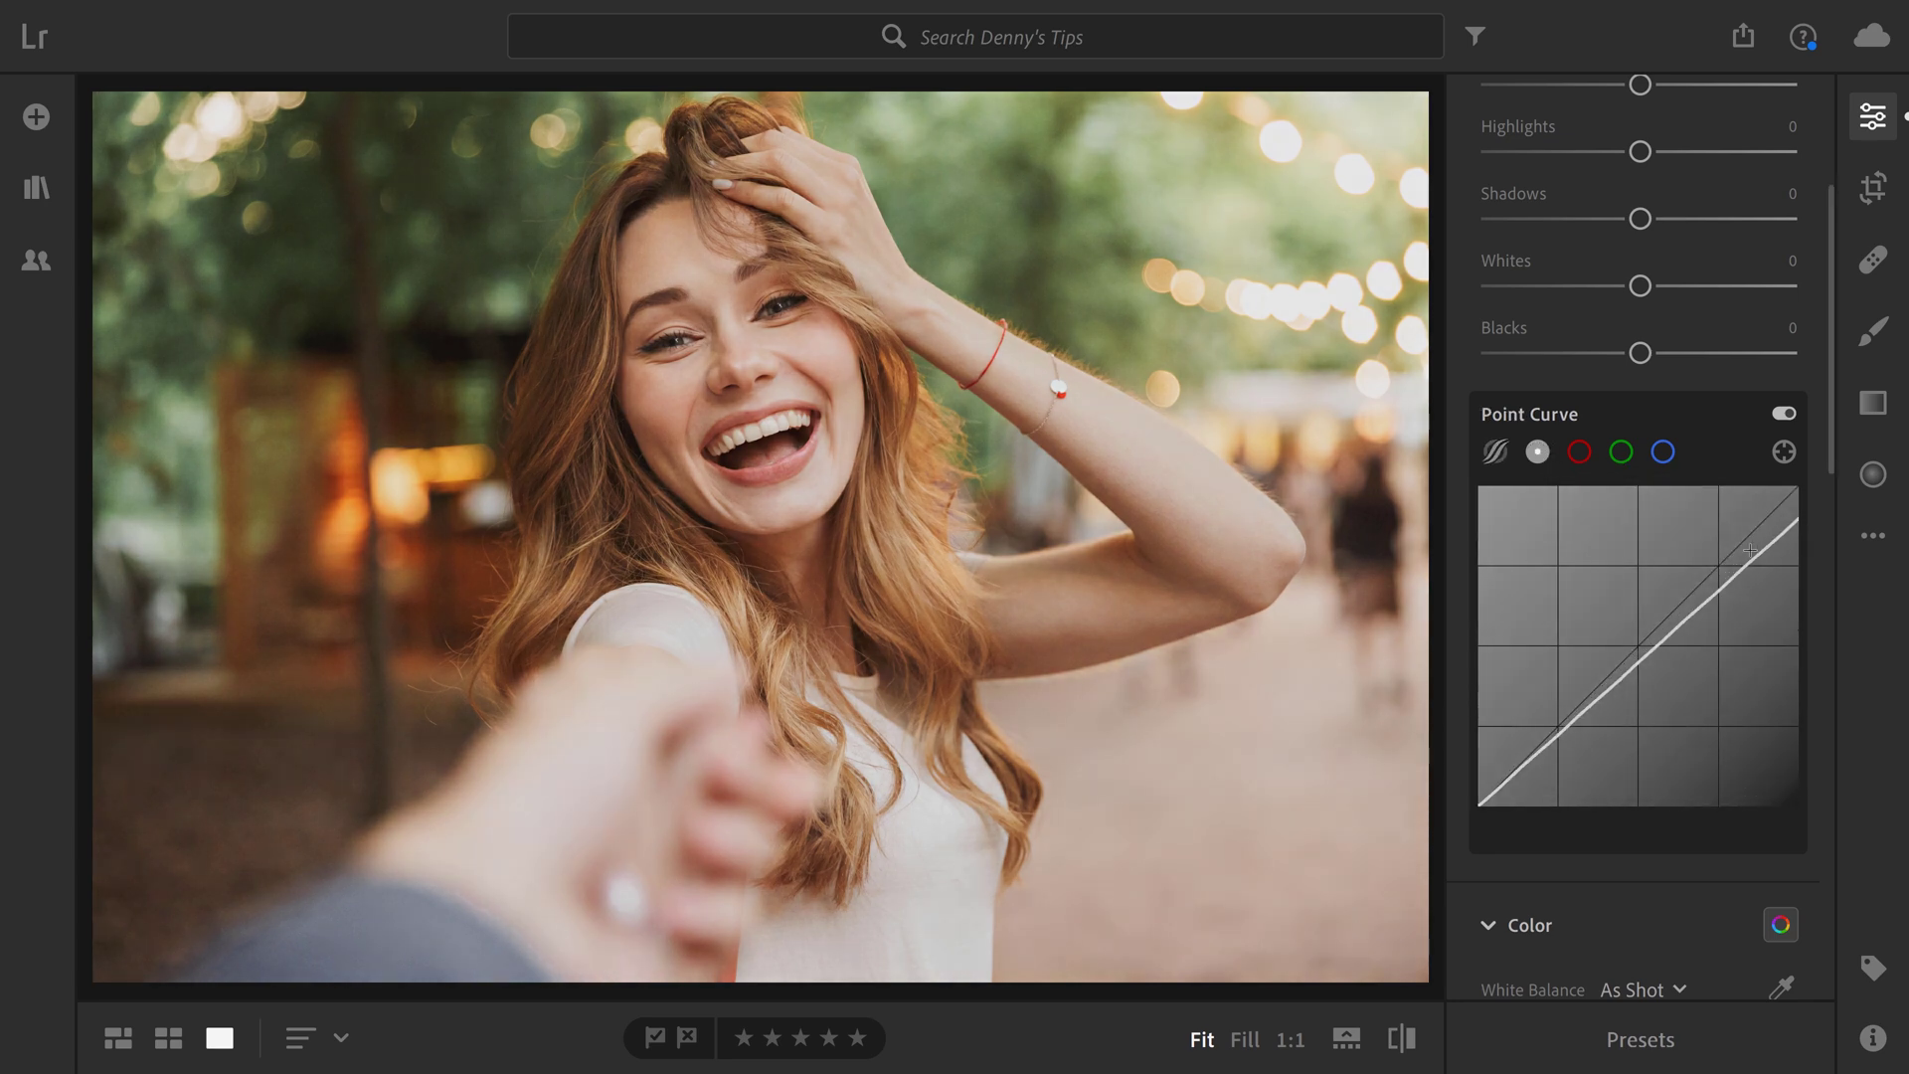
{"action": "left_click_drag", "start_coordinate": [1639, 662], "coordinate": [1638, 645]}
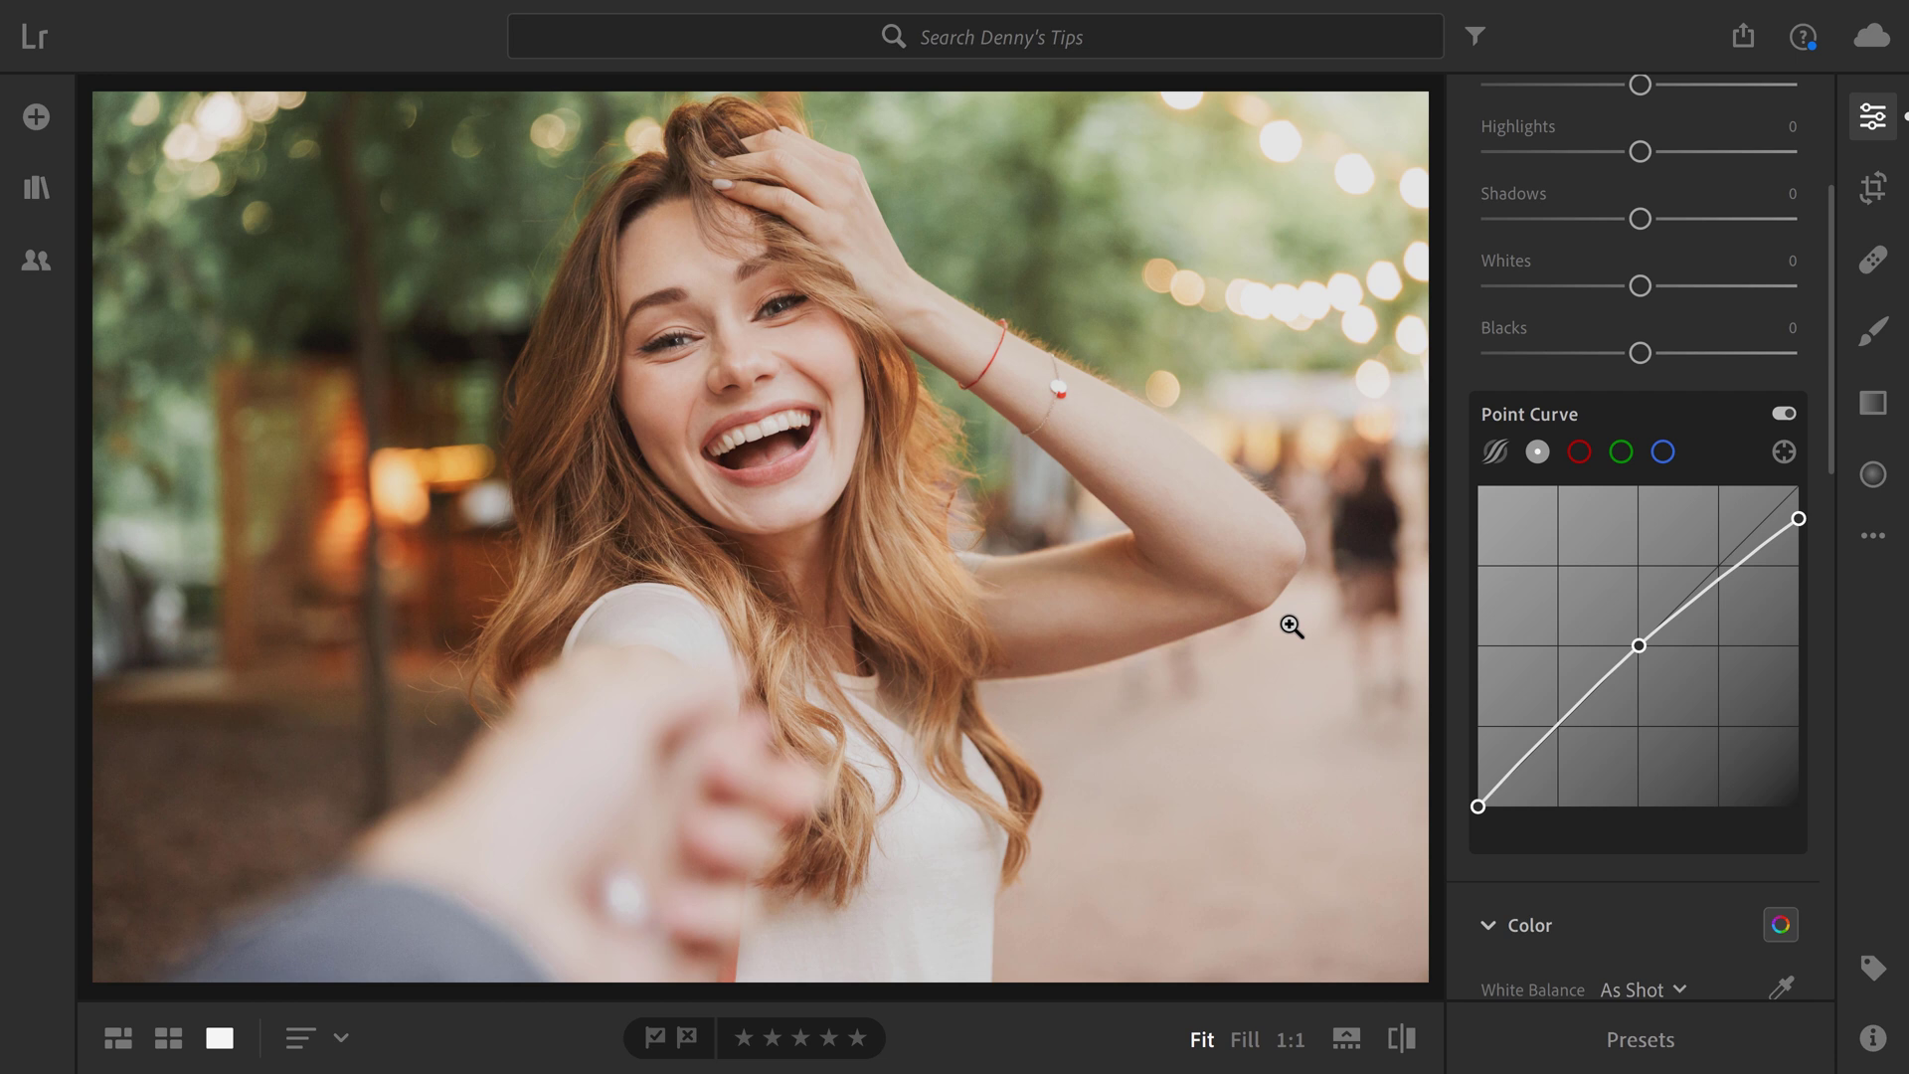
{"action": "left_click", "coordinate": [1779, 413]}
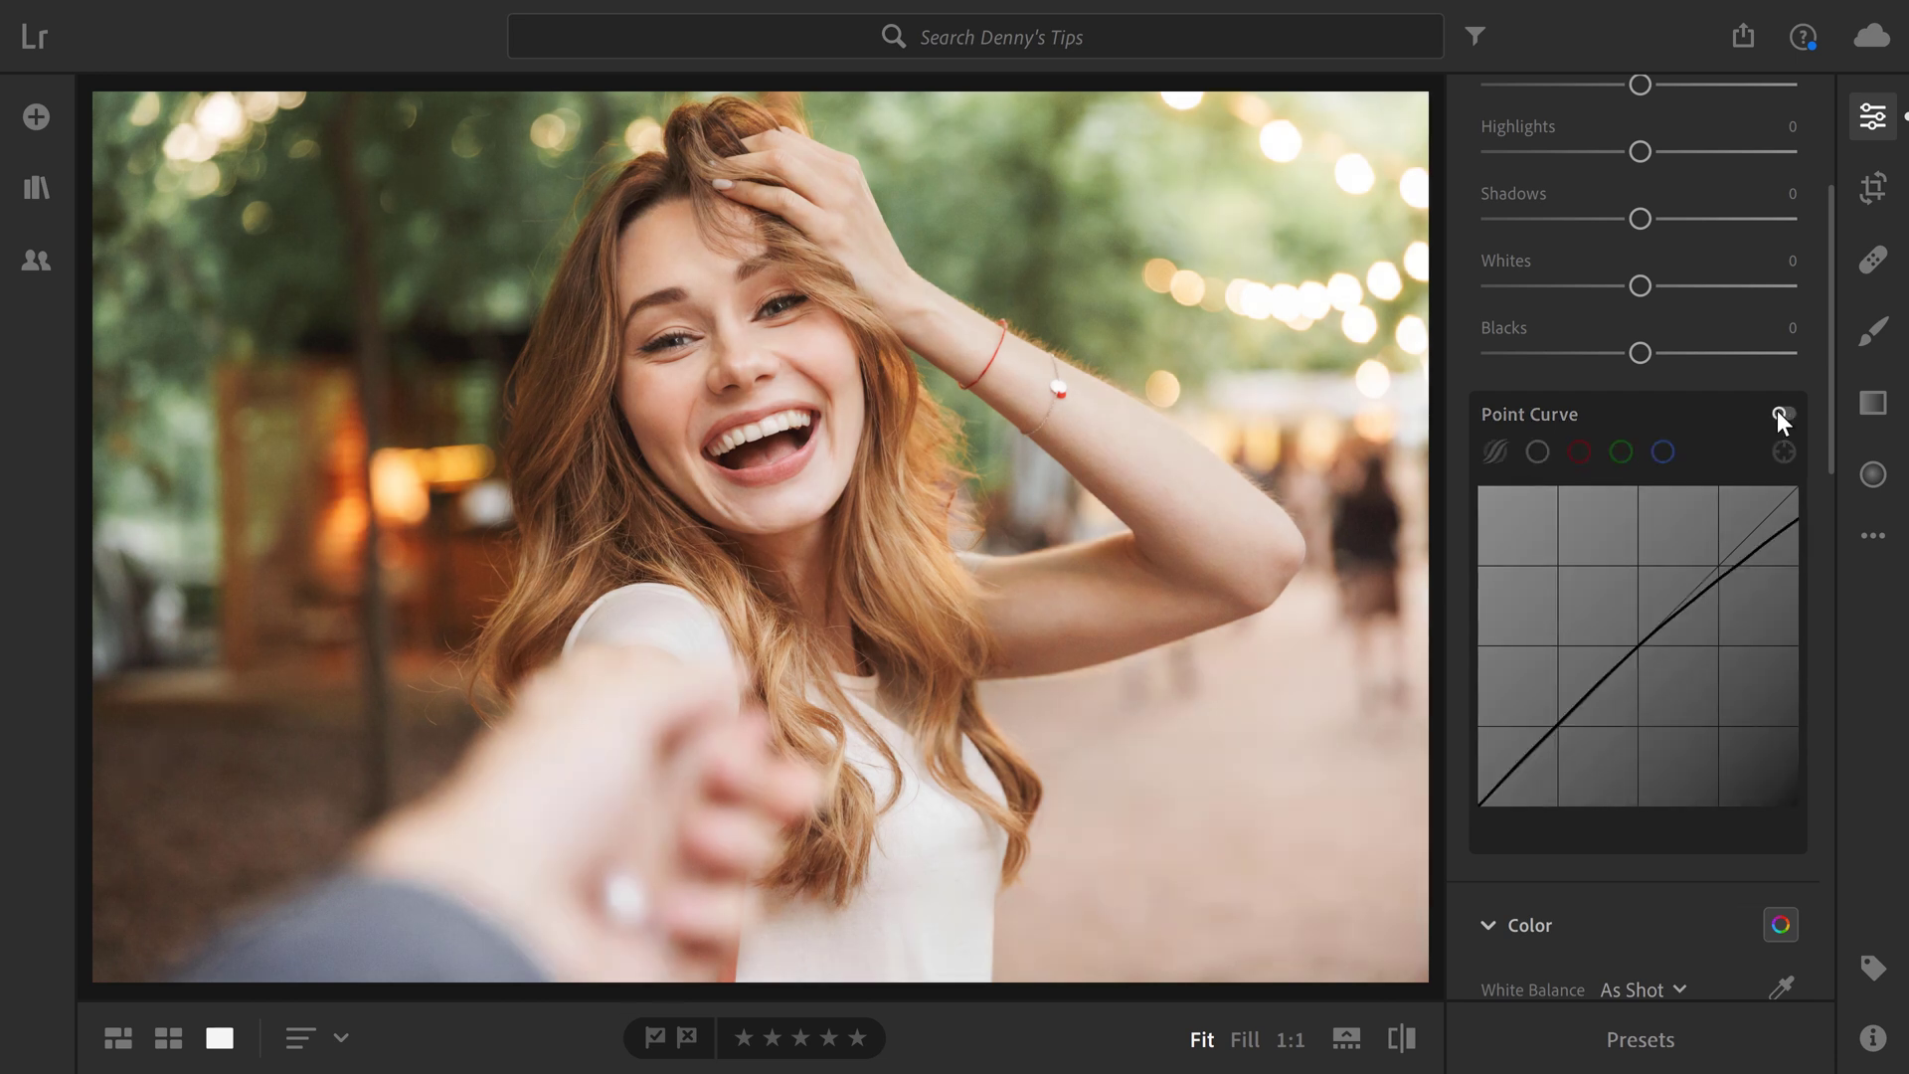
{"action": "left_click", "coordinate": [1778, 412]}
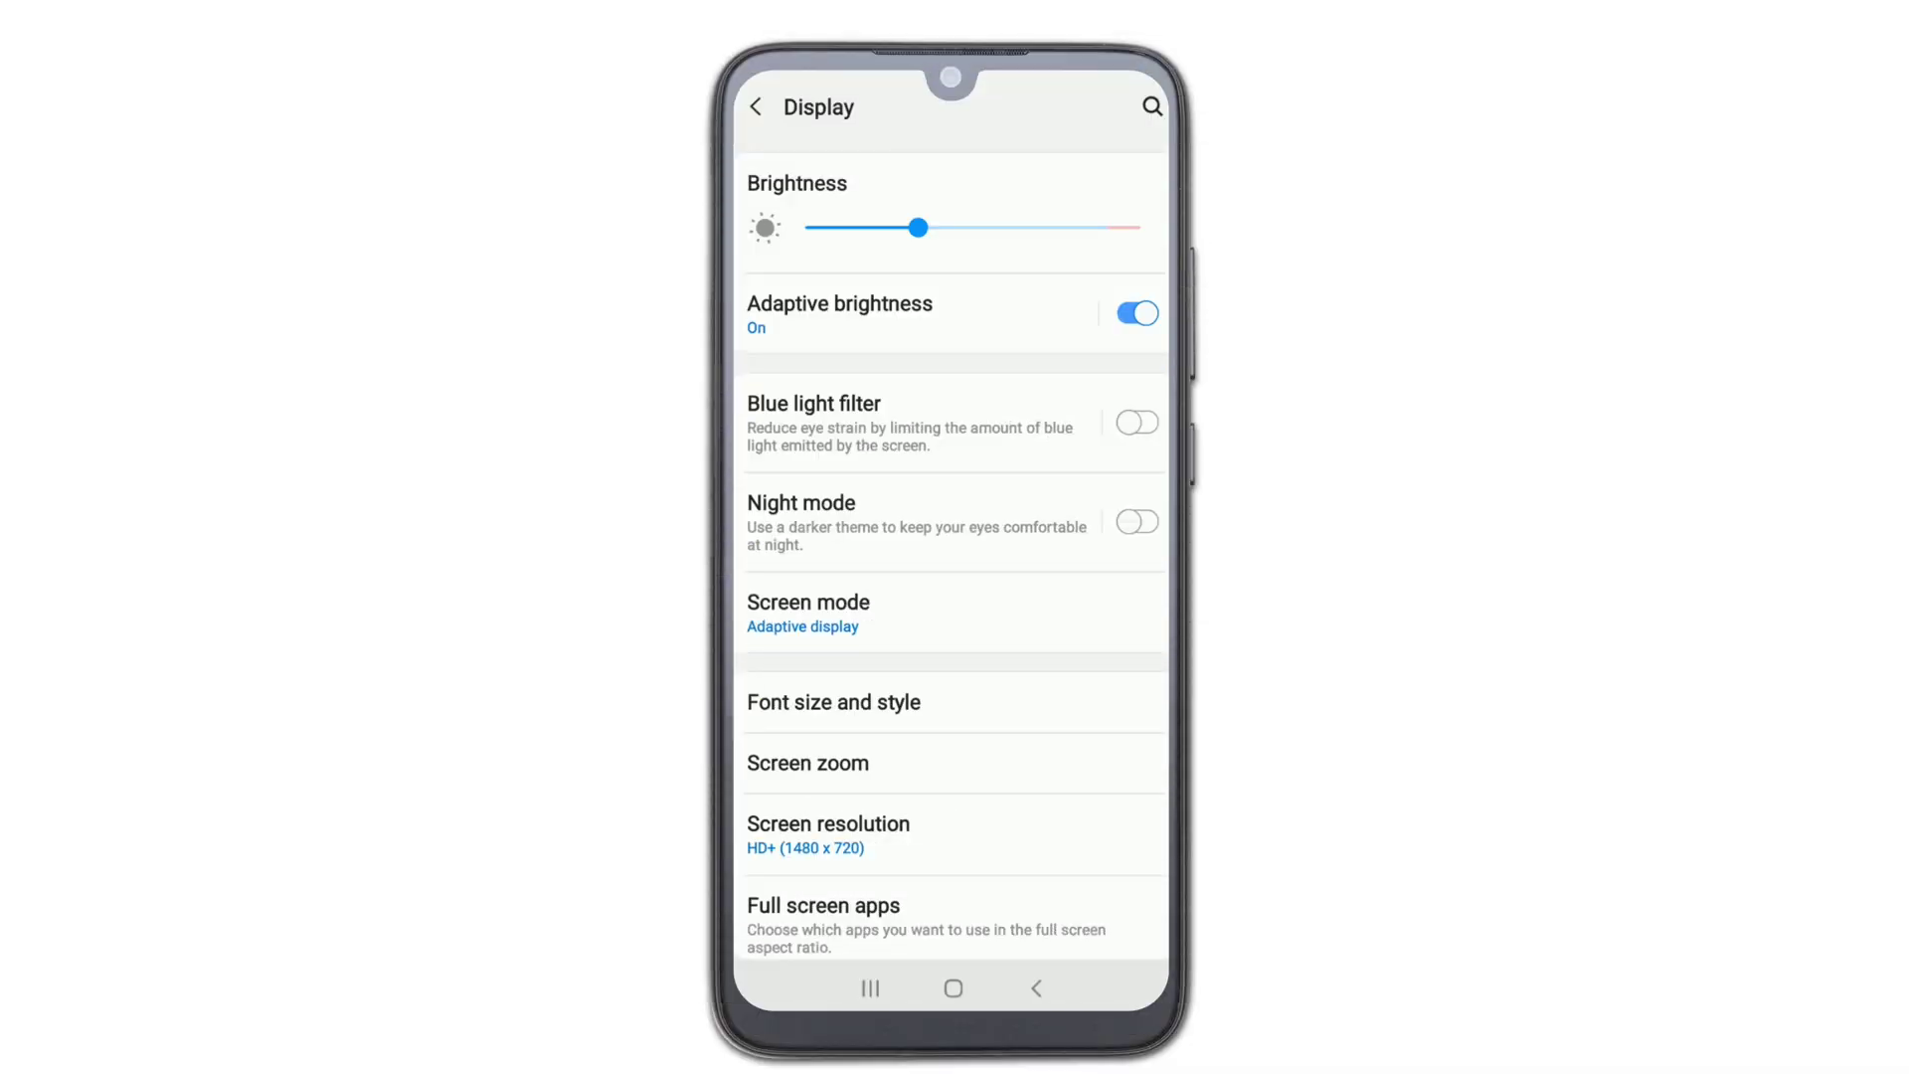
Change the phone's Display screen mode to Basic
{"action": "left_click", "coordinate": [808, 612]}
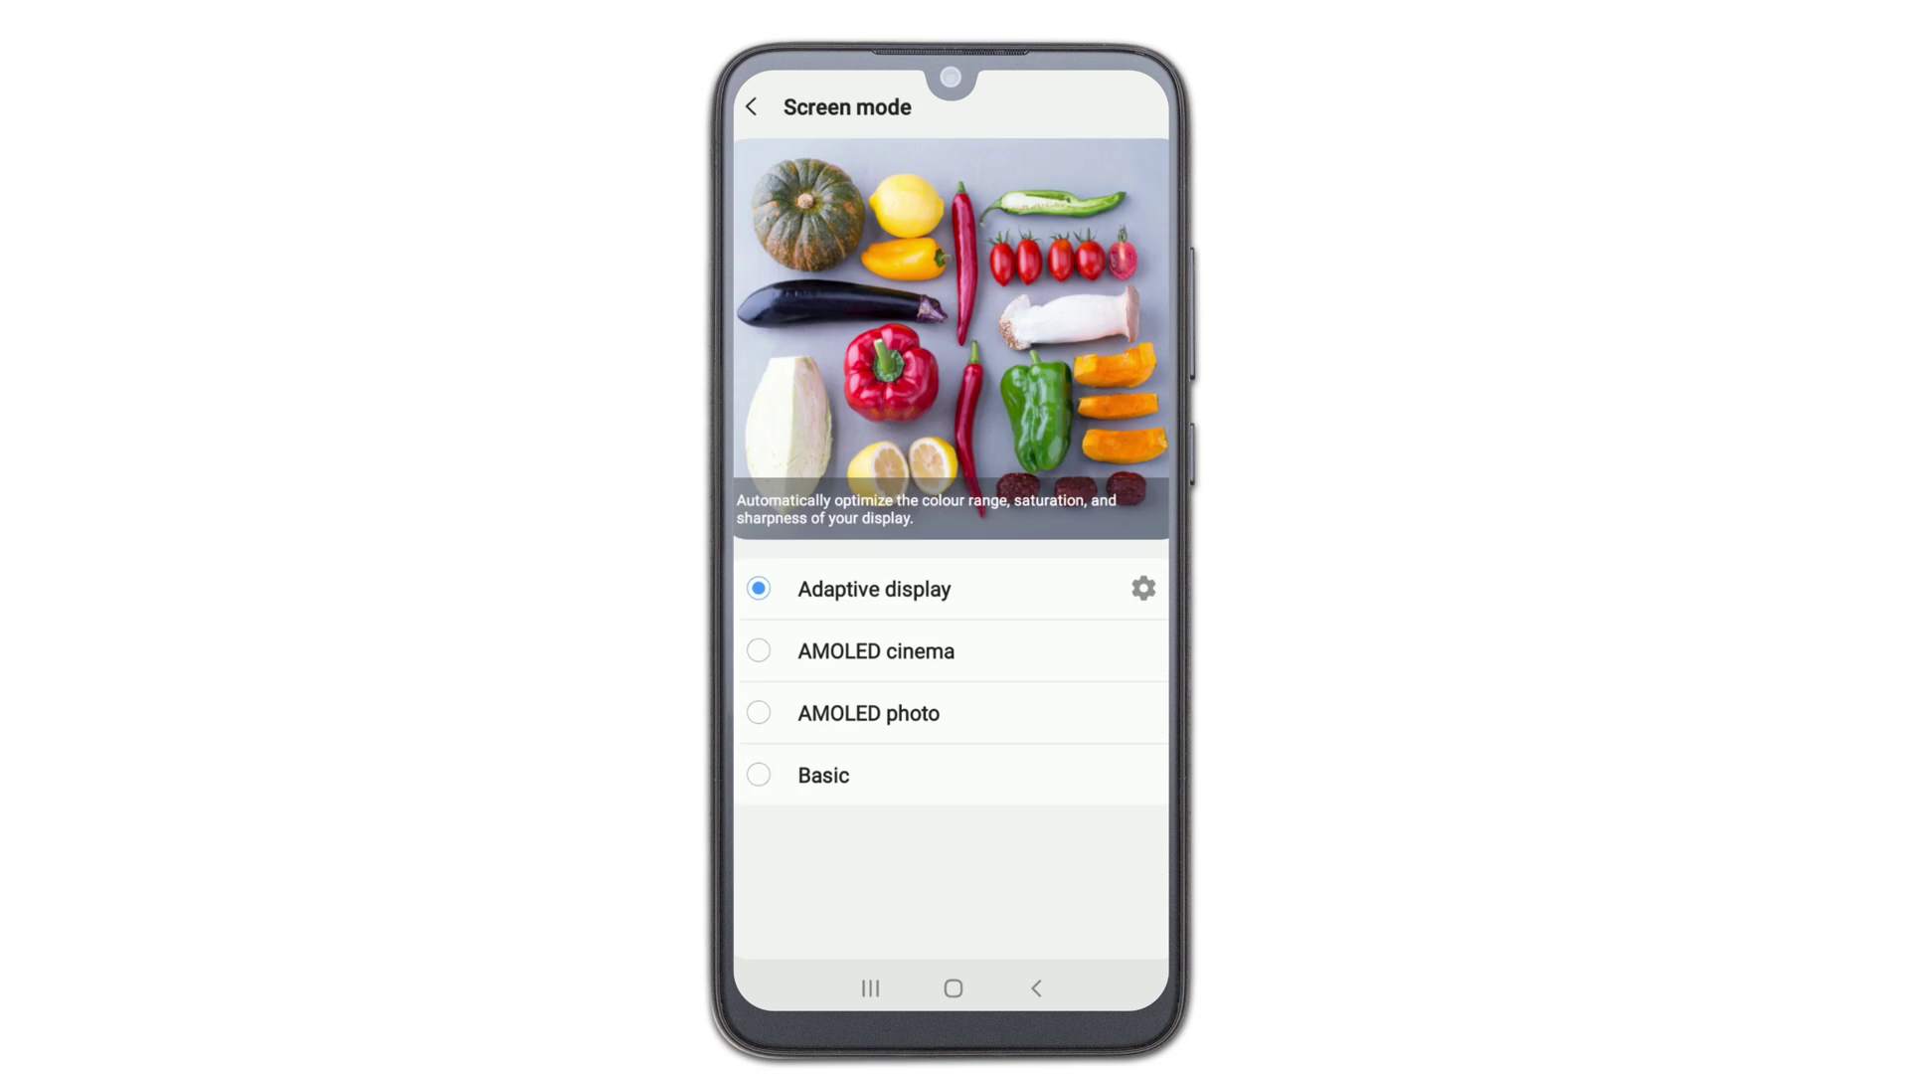
{"action": "left_click", "coordinate": [824, 774]}
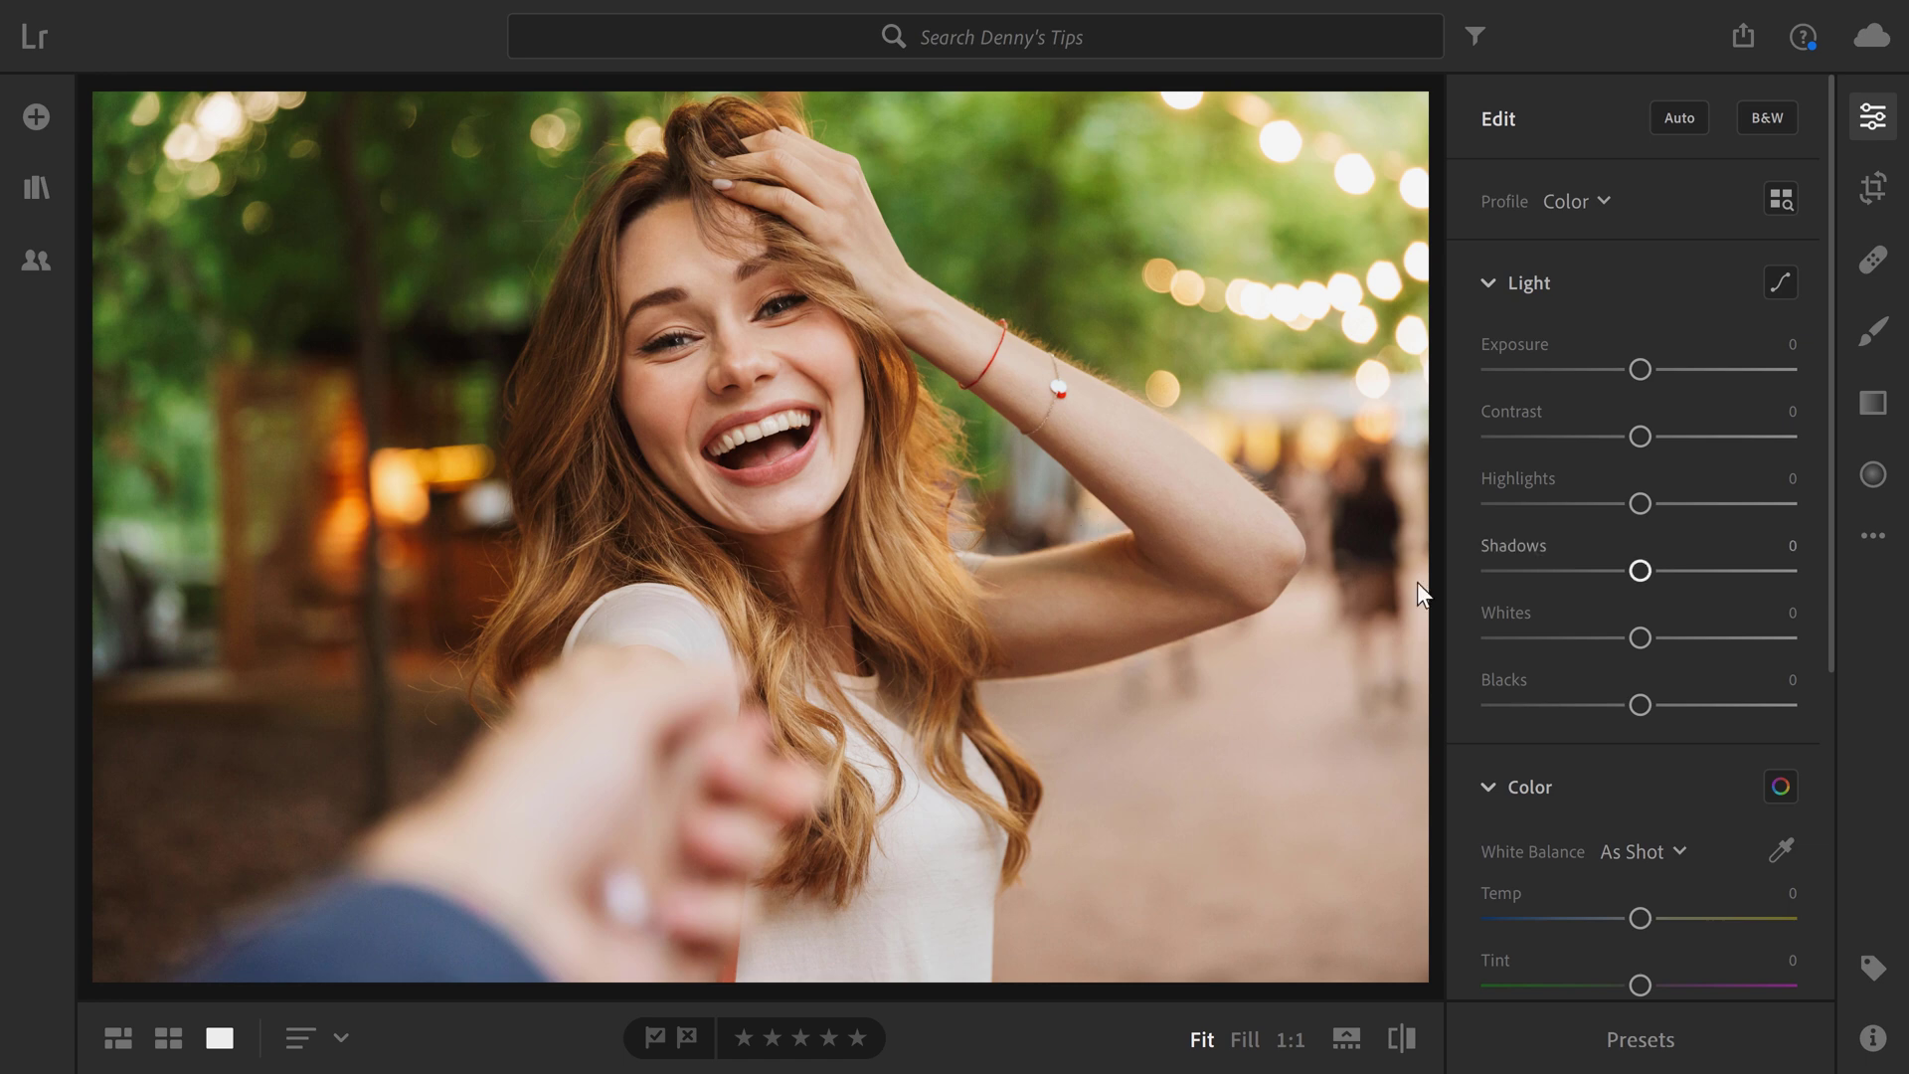
Try Vibrance at −63 and undo it, then set the Color Mixer to adjust Saturation
{"action": "scroll", "coordinate": [1672, 631], "scroll_direction": "down", "scroll_amount": 5}
{"action": "left_click_drag", "start_coordinate": [1640, 617], "coordinate": [1543, 618]}
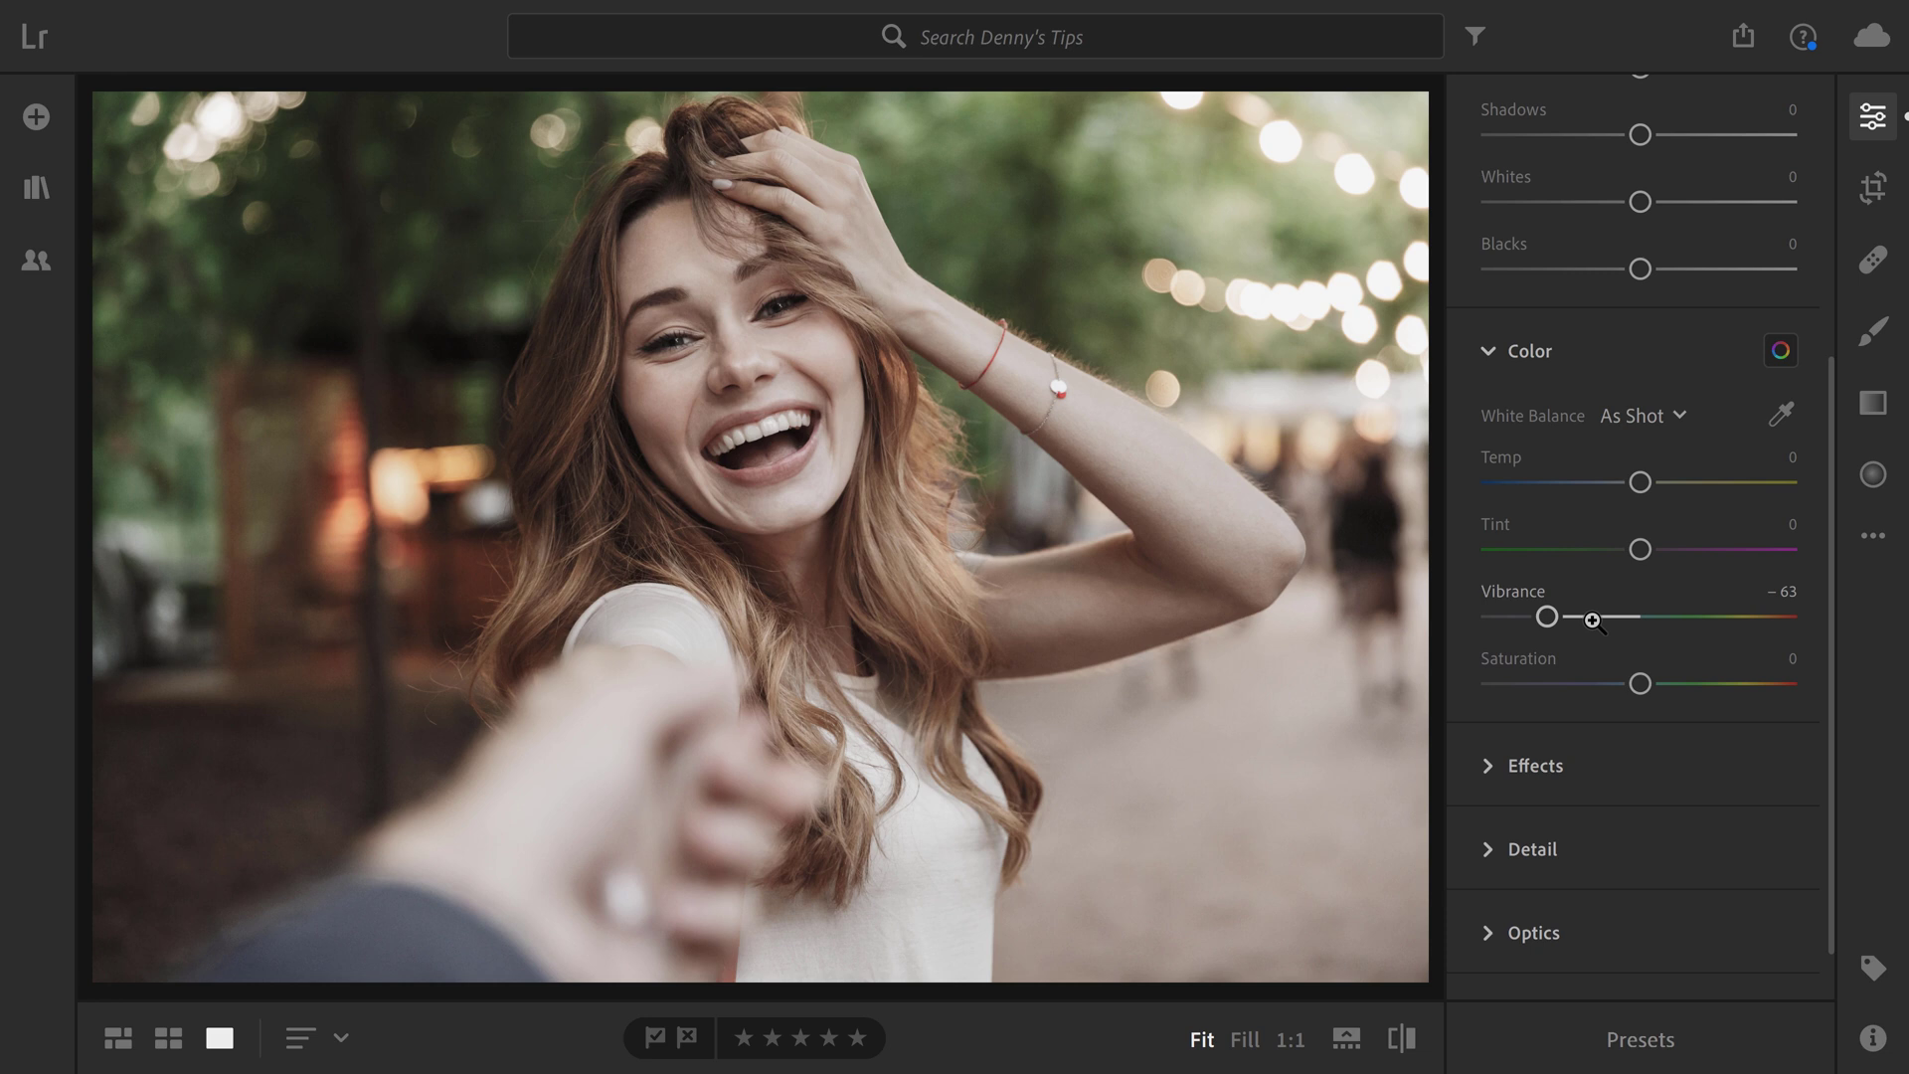
{"action": "key", "text": "ctrl+z"}
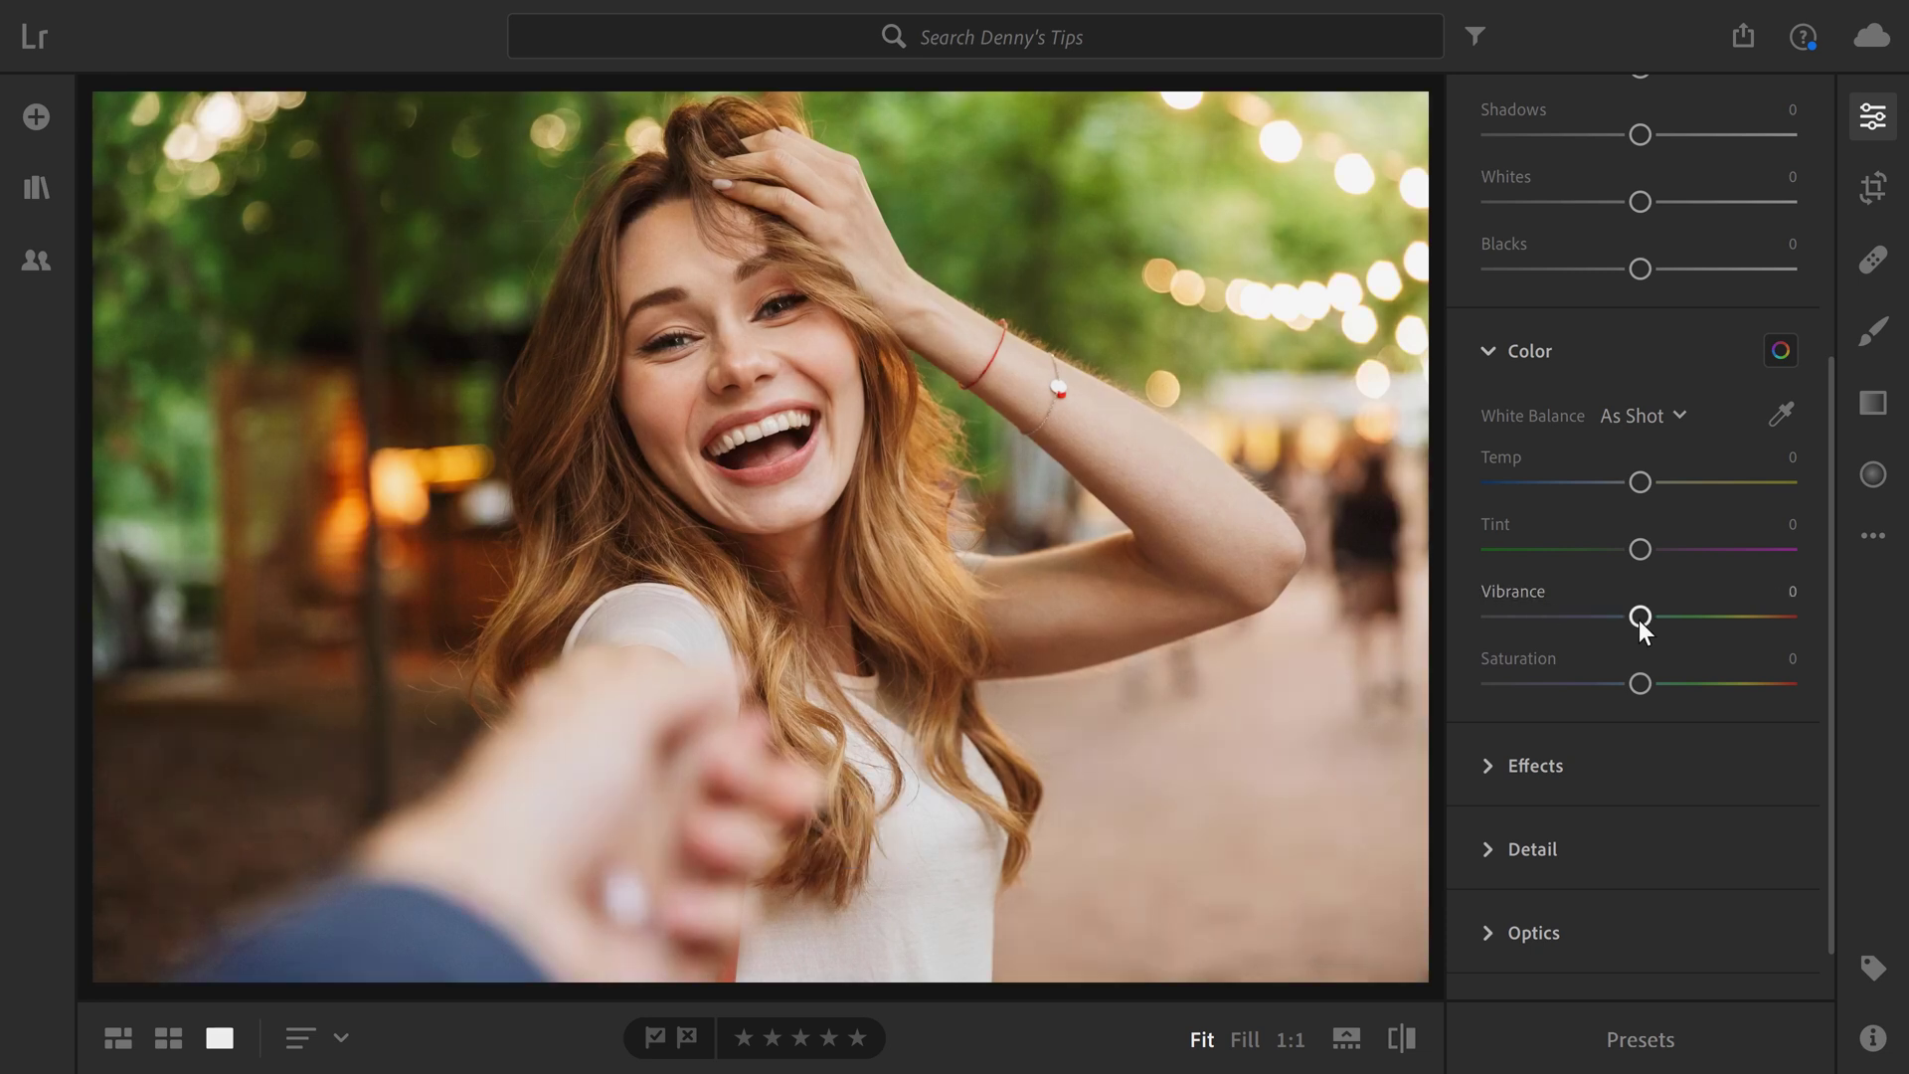
{"action": "left_click", "coordinate": [1788, 356]}
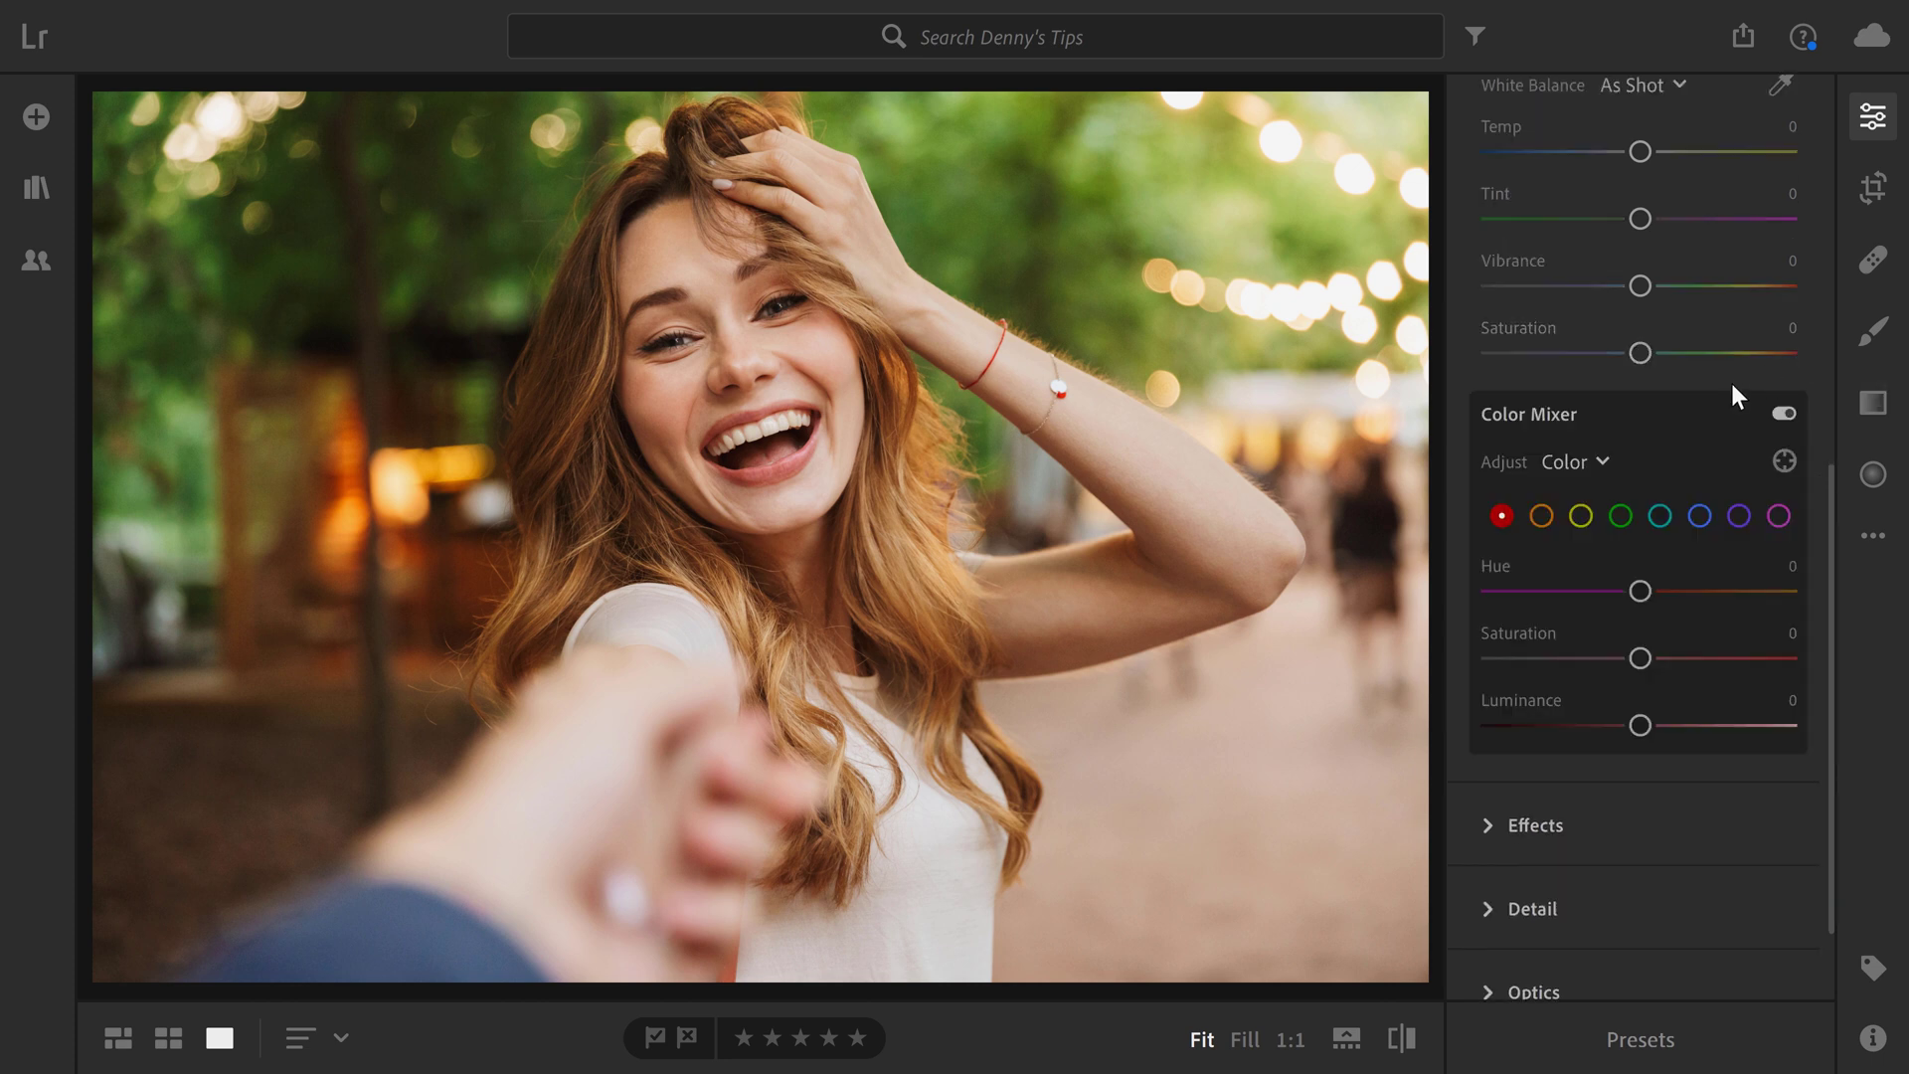
{"action": "left_click", "coordinate": [1579, 464]}
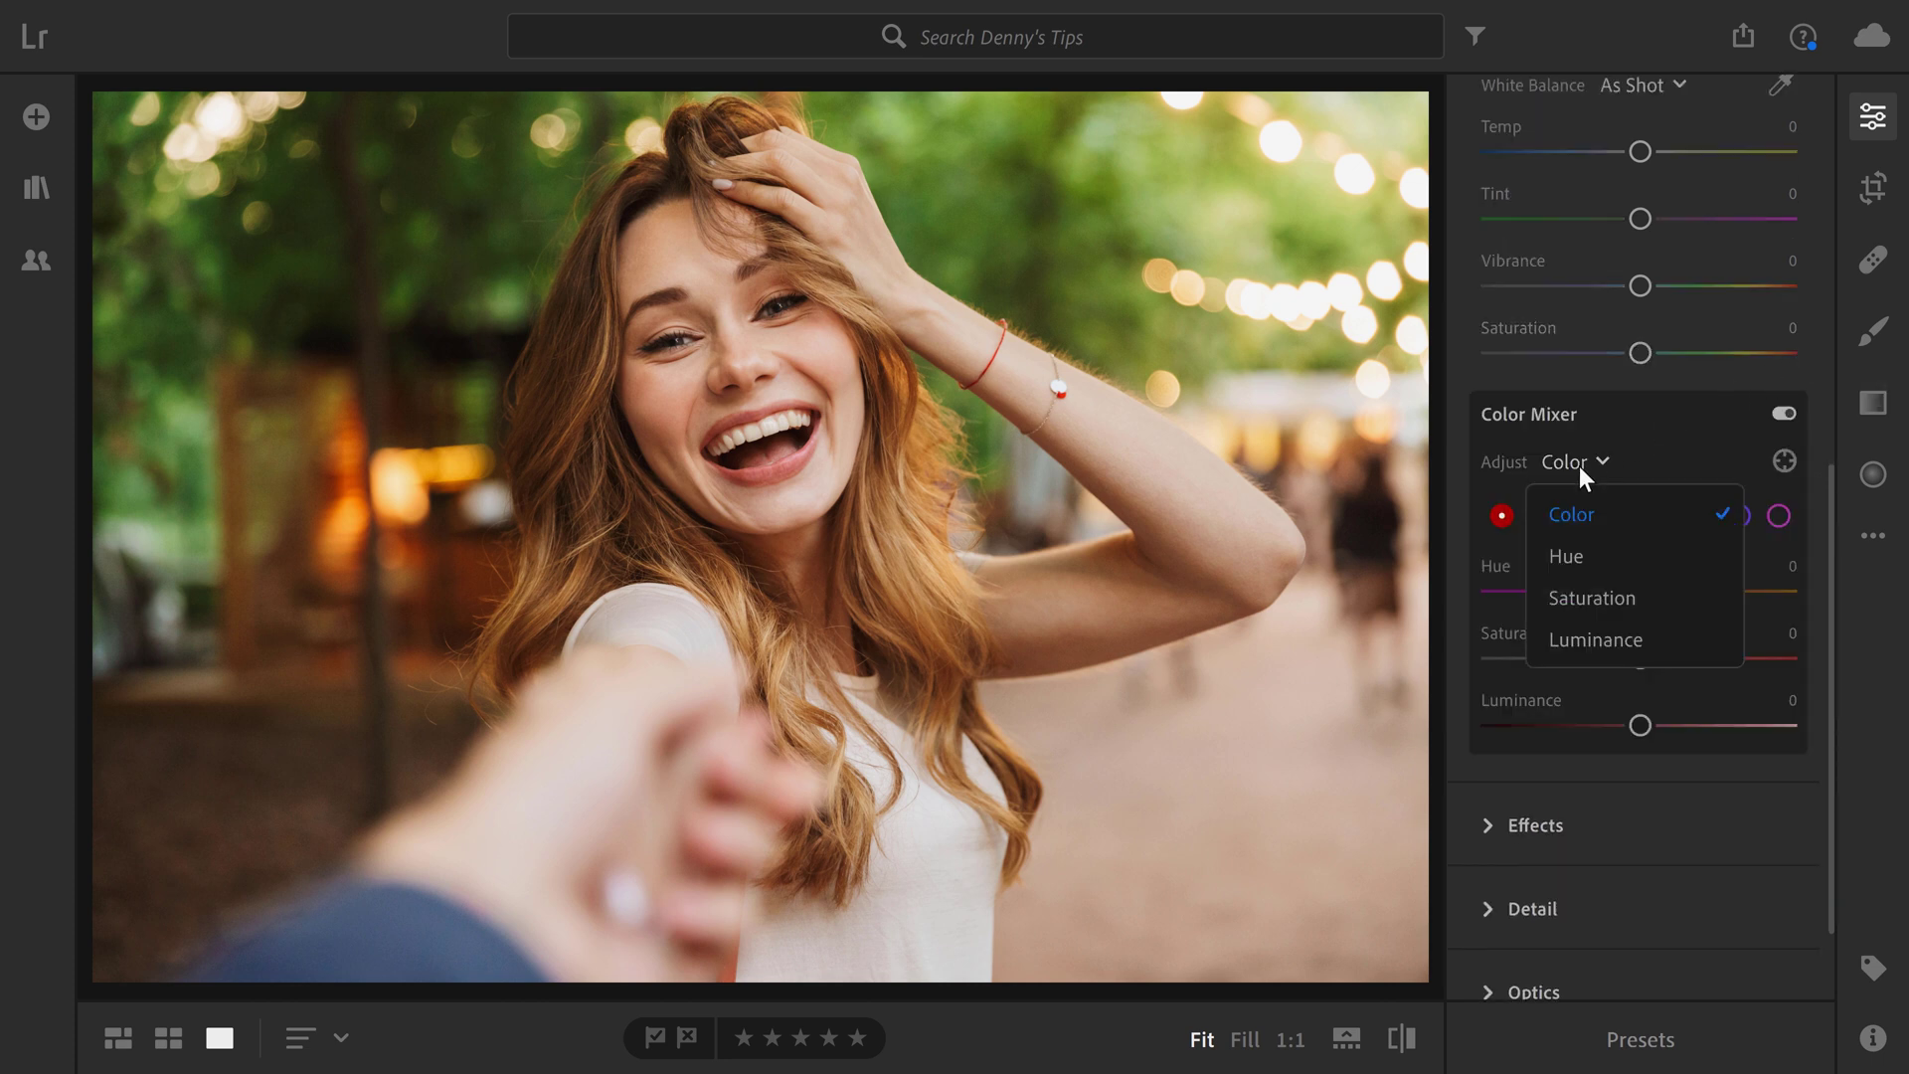
{"action": "left_click", "coordinate": [1600, 611]}
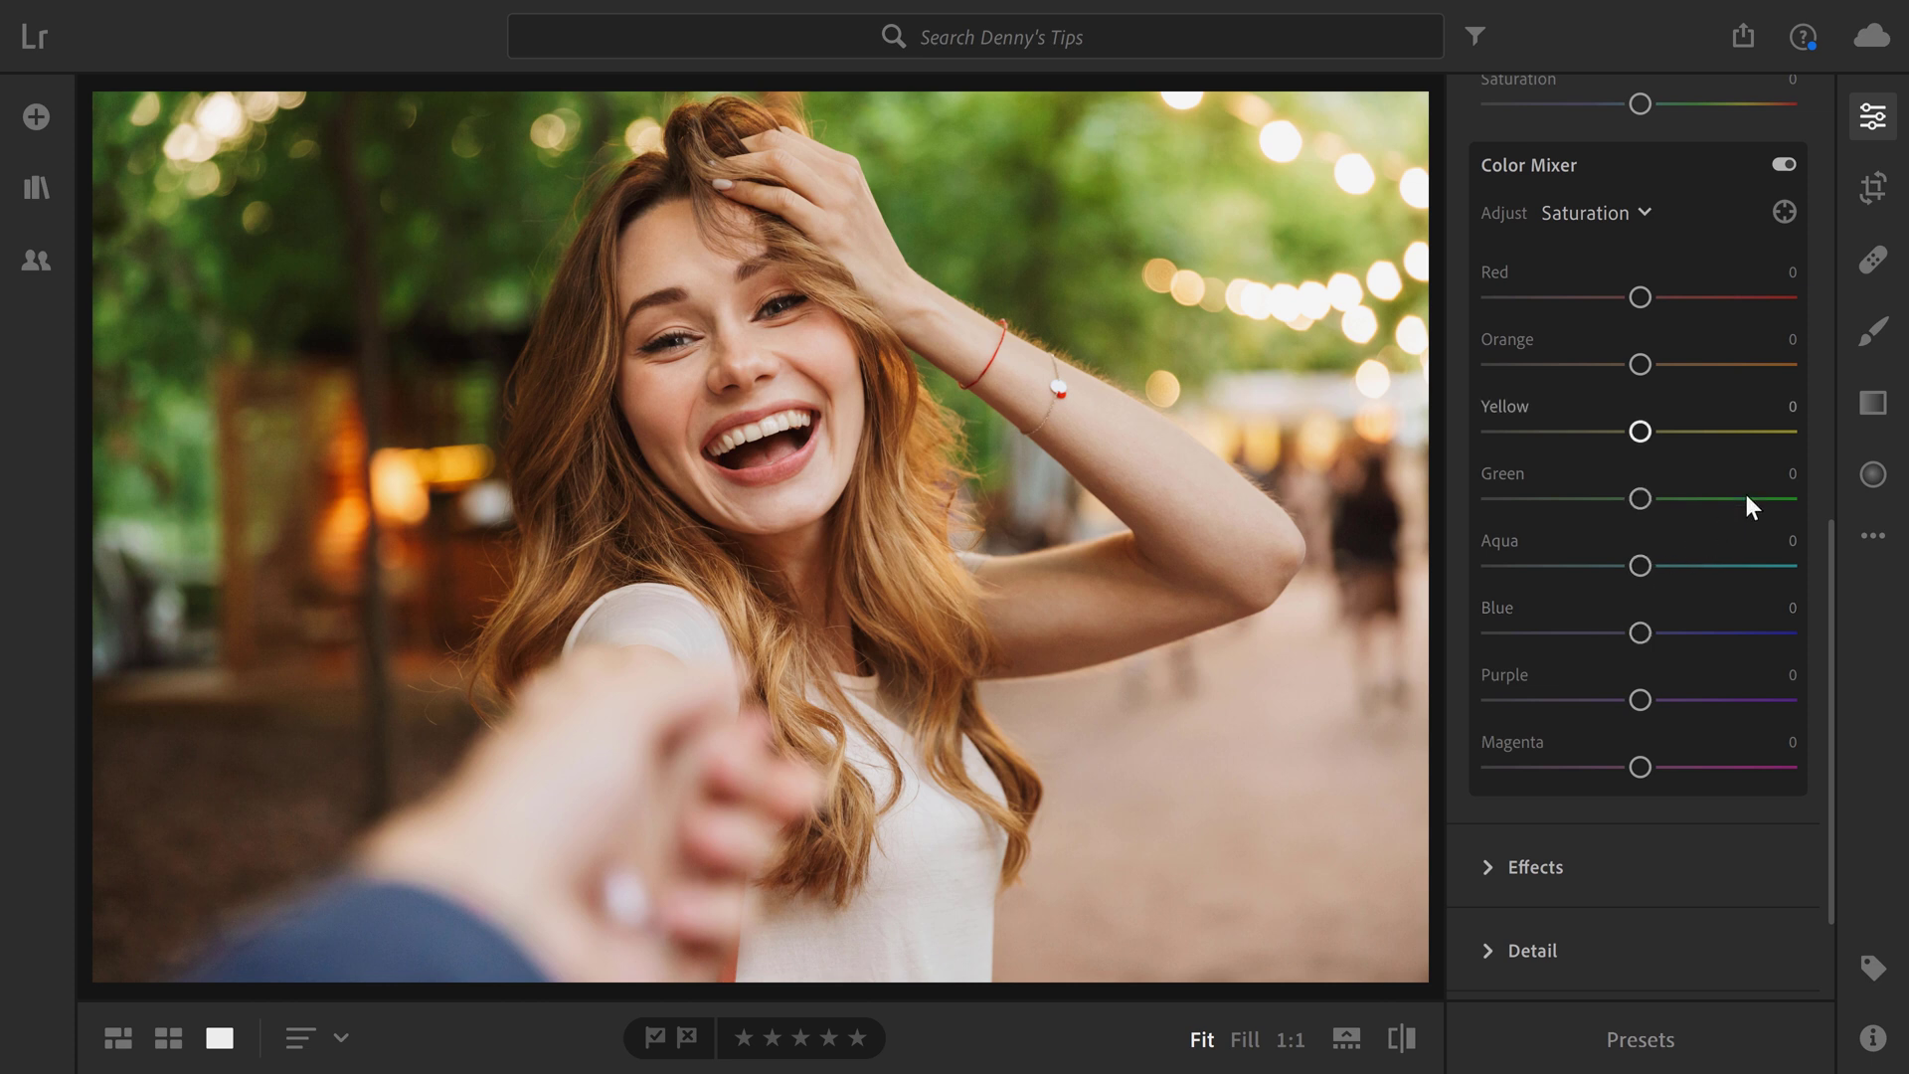
Set Green, Aqua, Blue, Purple and Magenta saturation to −50 each
{"action": "left_click", "coordinate": [1780, 472]}
{"action": "type", "text": "-50"}
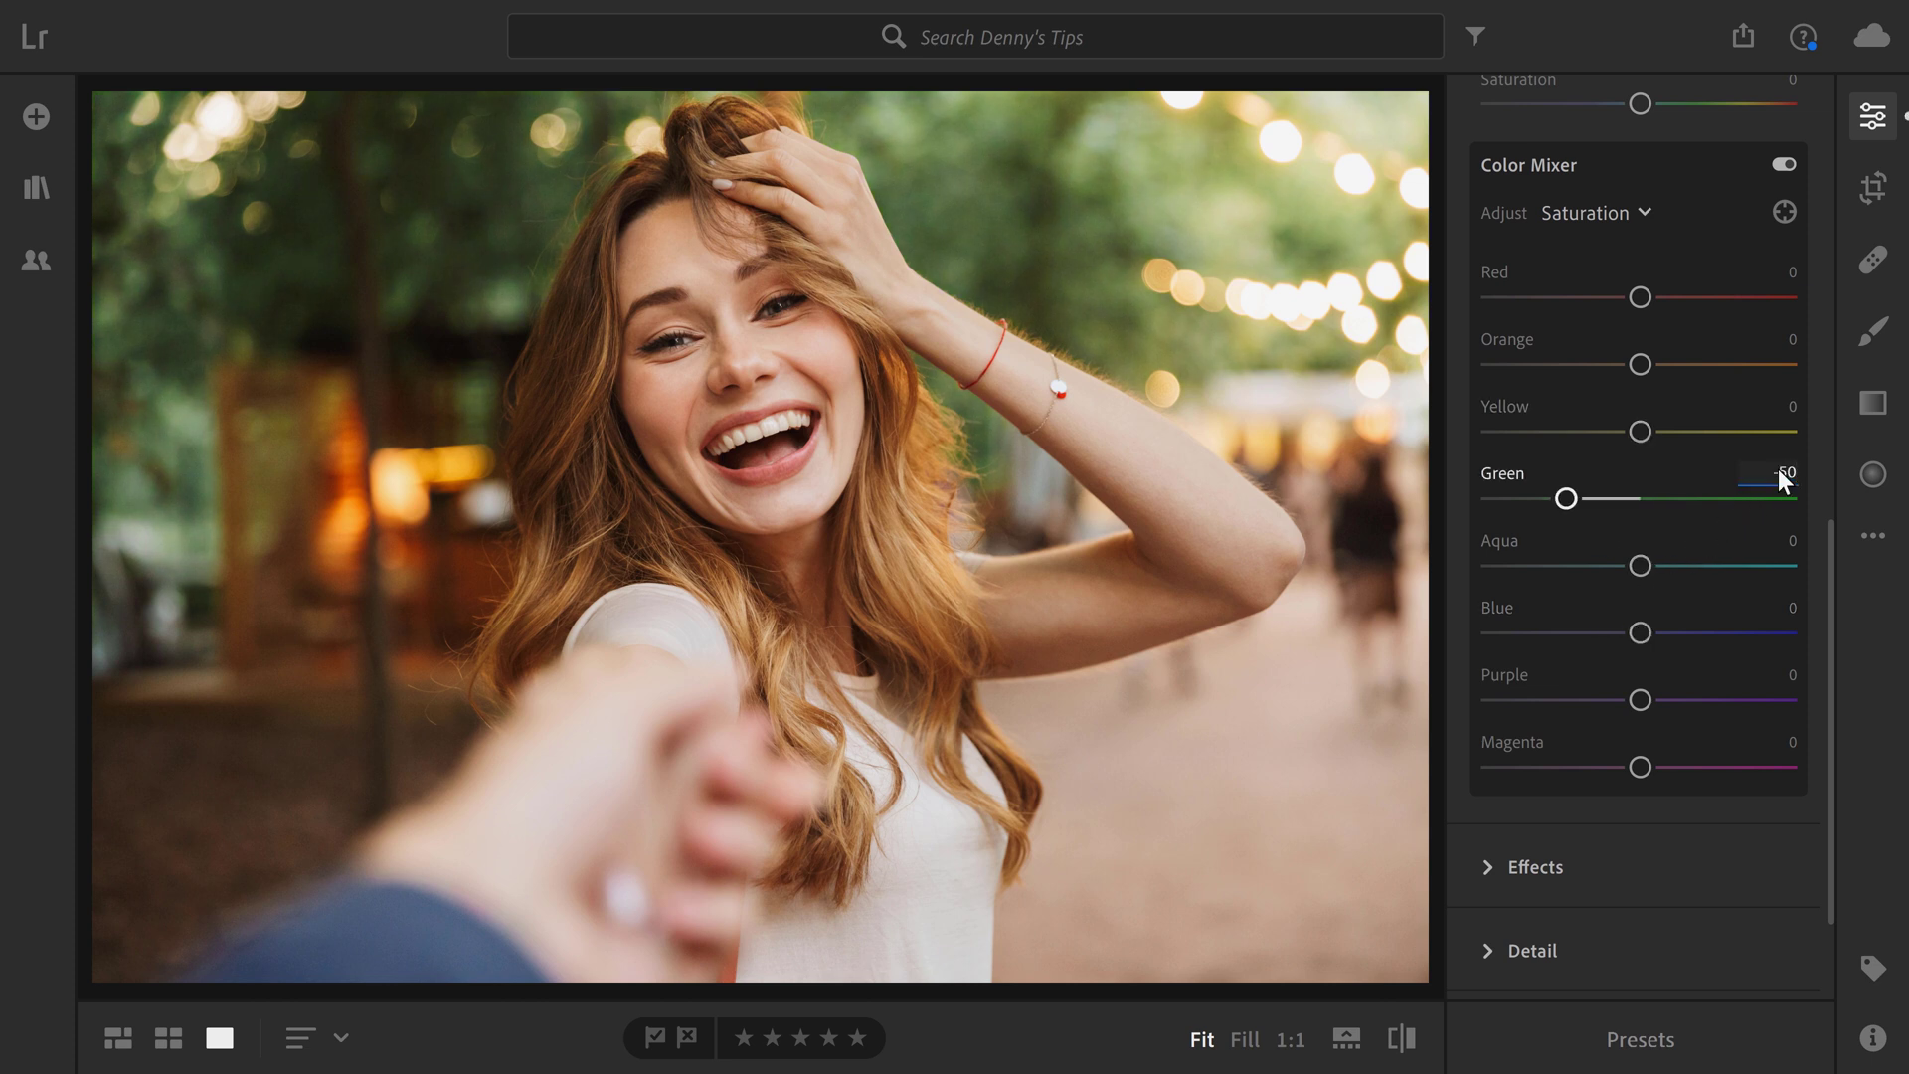
{"action": "key", "text": "Tab"}
{"action": "type", "text": "-50"}
{"action": "key", "text": "Tab"}
{"action": "type", "text": "-50"}
{"action": "key", "text": "Tab"}
{"action": "type", "text": "-50"}
{"action": "key", "text": "Tab"}
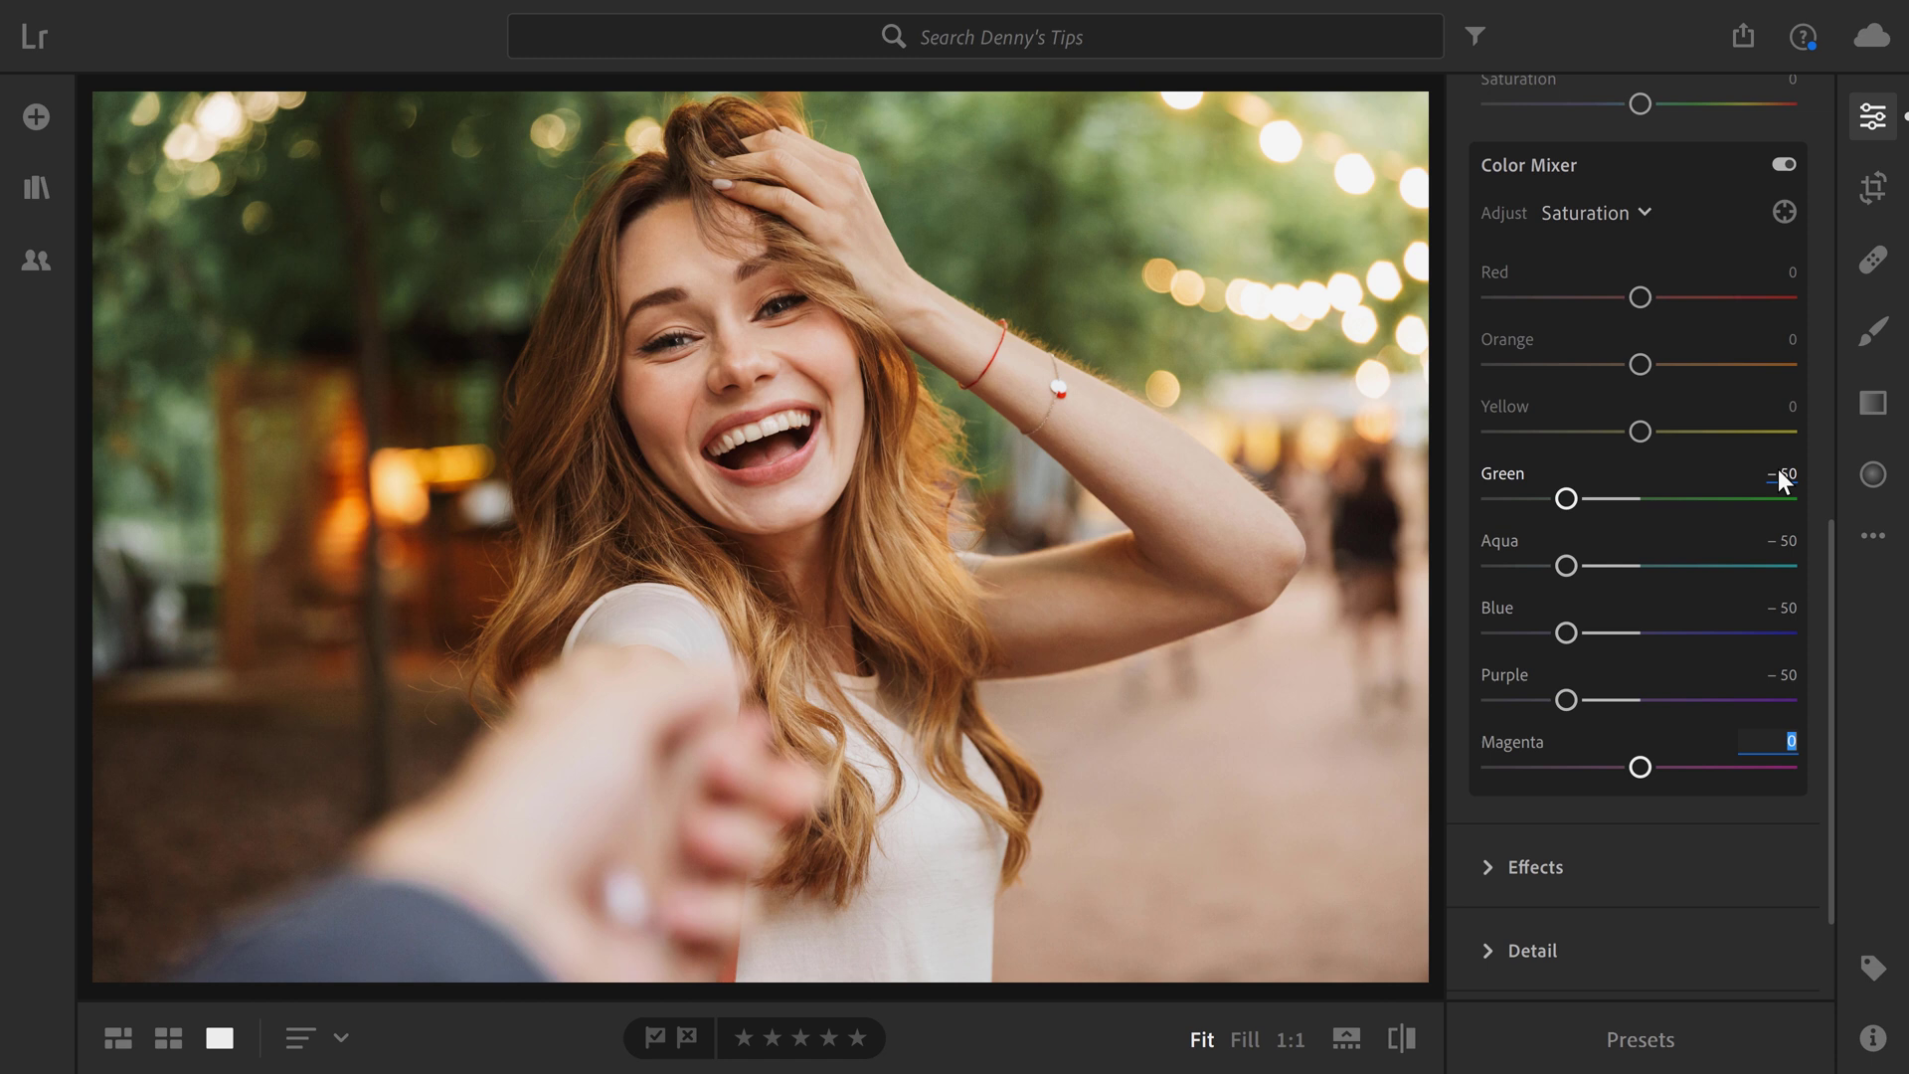
{"action": "type", "text": "-50"}
{"action": "key", "text": "Return"}
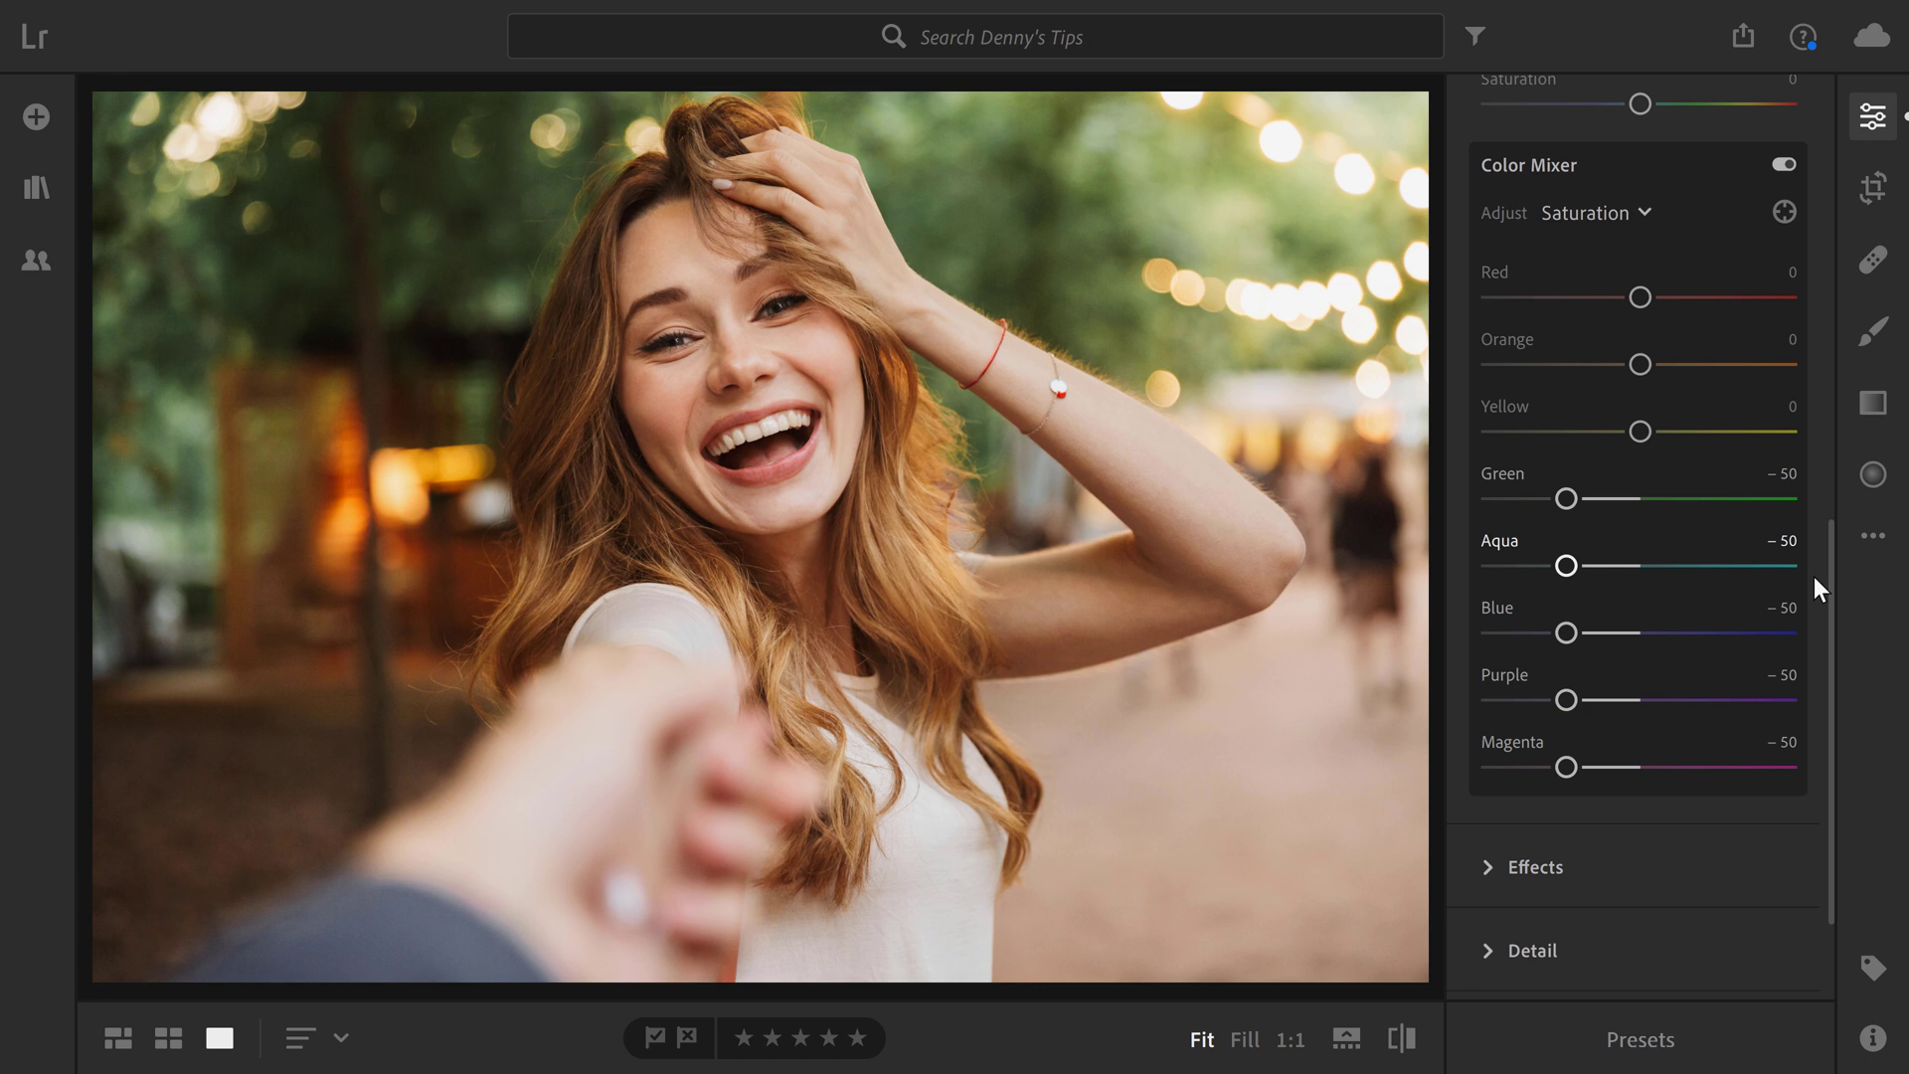
Switch the Color Mixer to Luminance and set Green through Magenta to +50 each
{"action": "left_click", "coordinate": [1589, 212]}
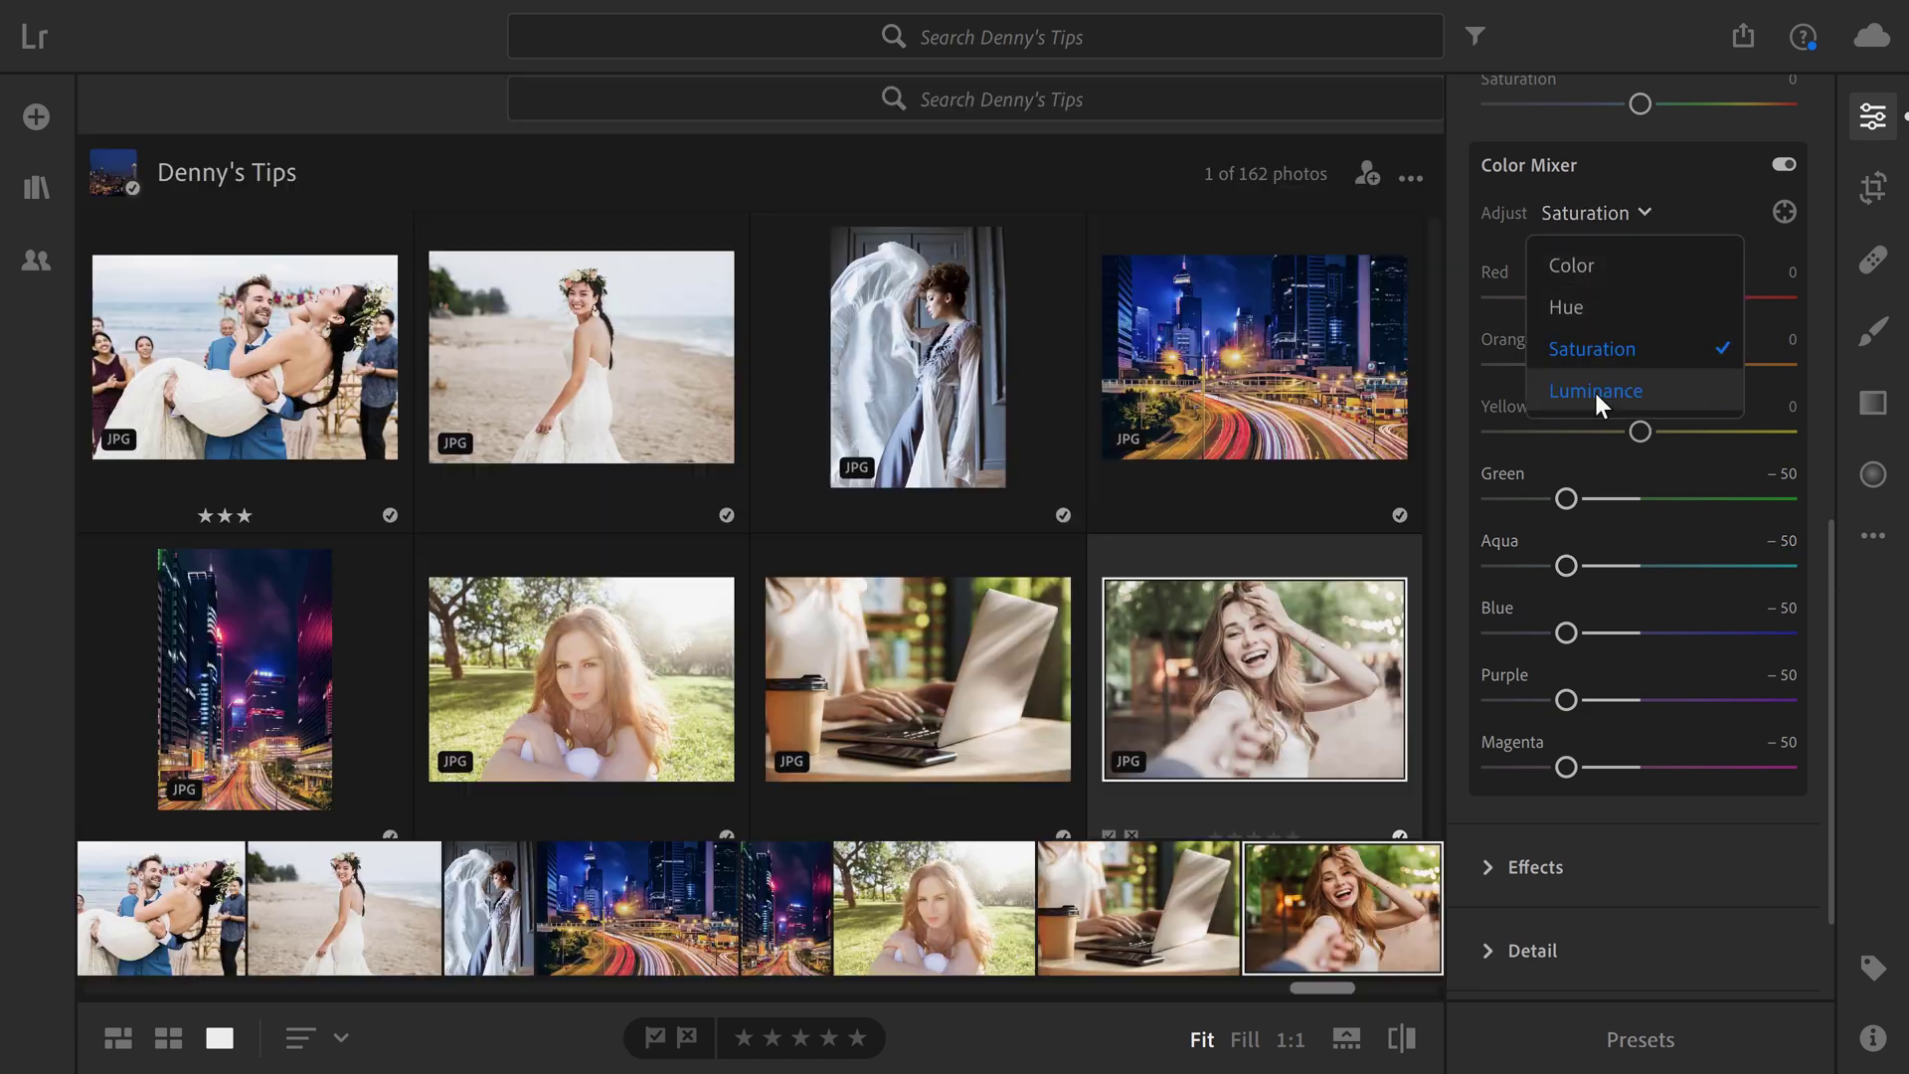
{"action": "left_click", "coordinate": [1595, 391]}
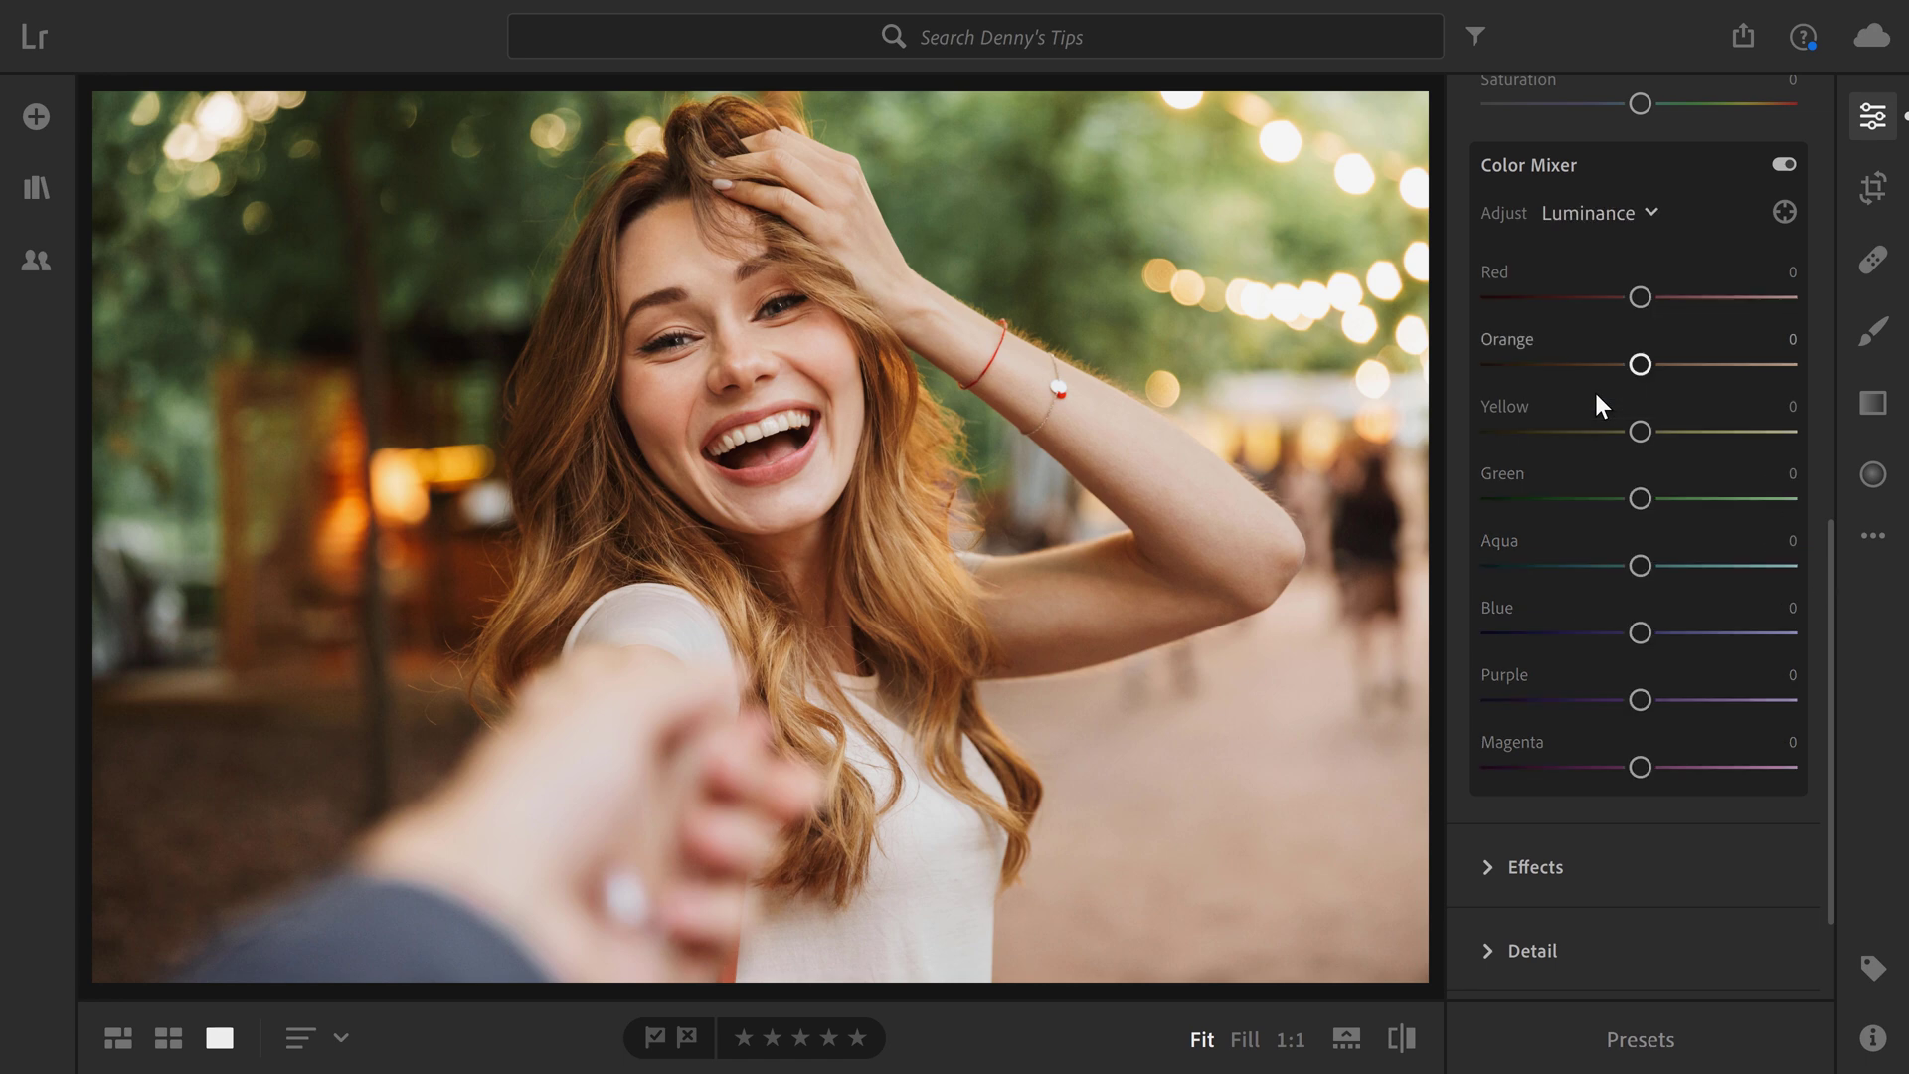
{"action": "left_click", "coordinate": [1775, 470]}
{"action": "type", "text": "50"}
{"action": "key", "text": "Tab"}
{"action": "type", "text": "50"}
{"action": "key", "text": "Tab"}
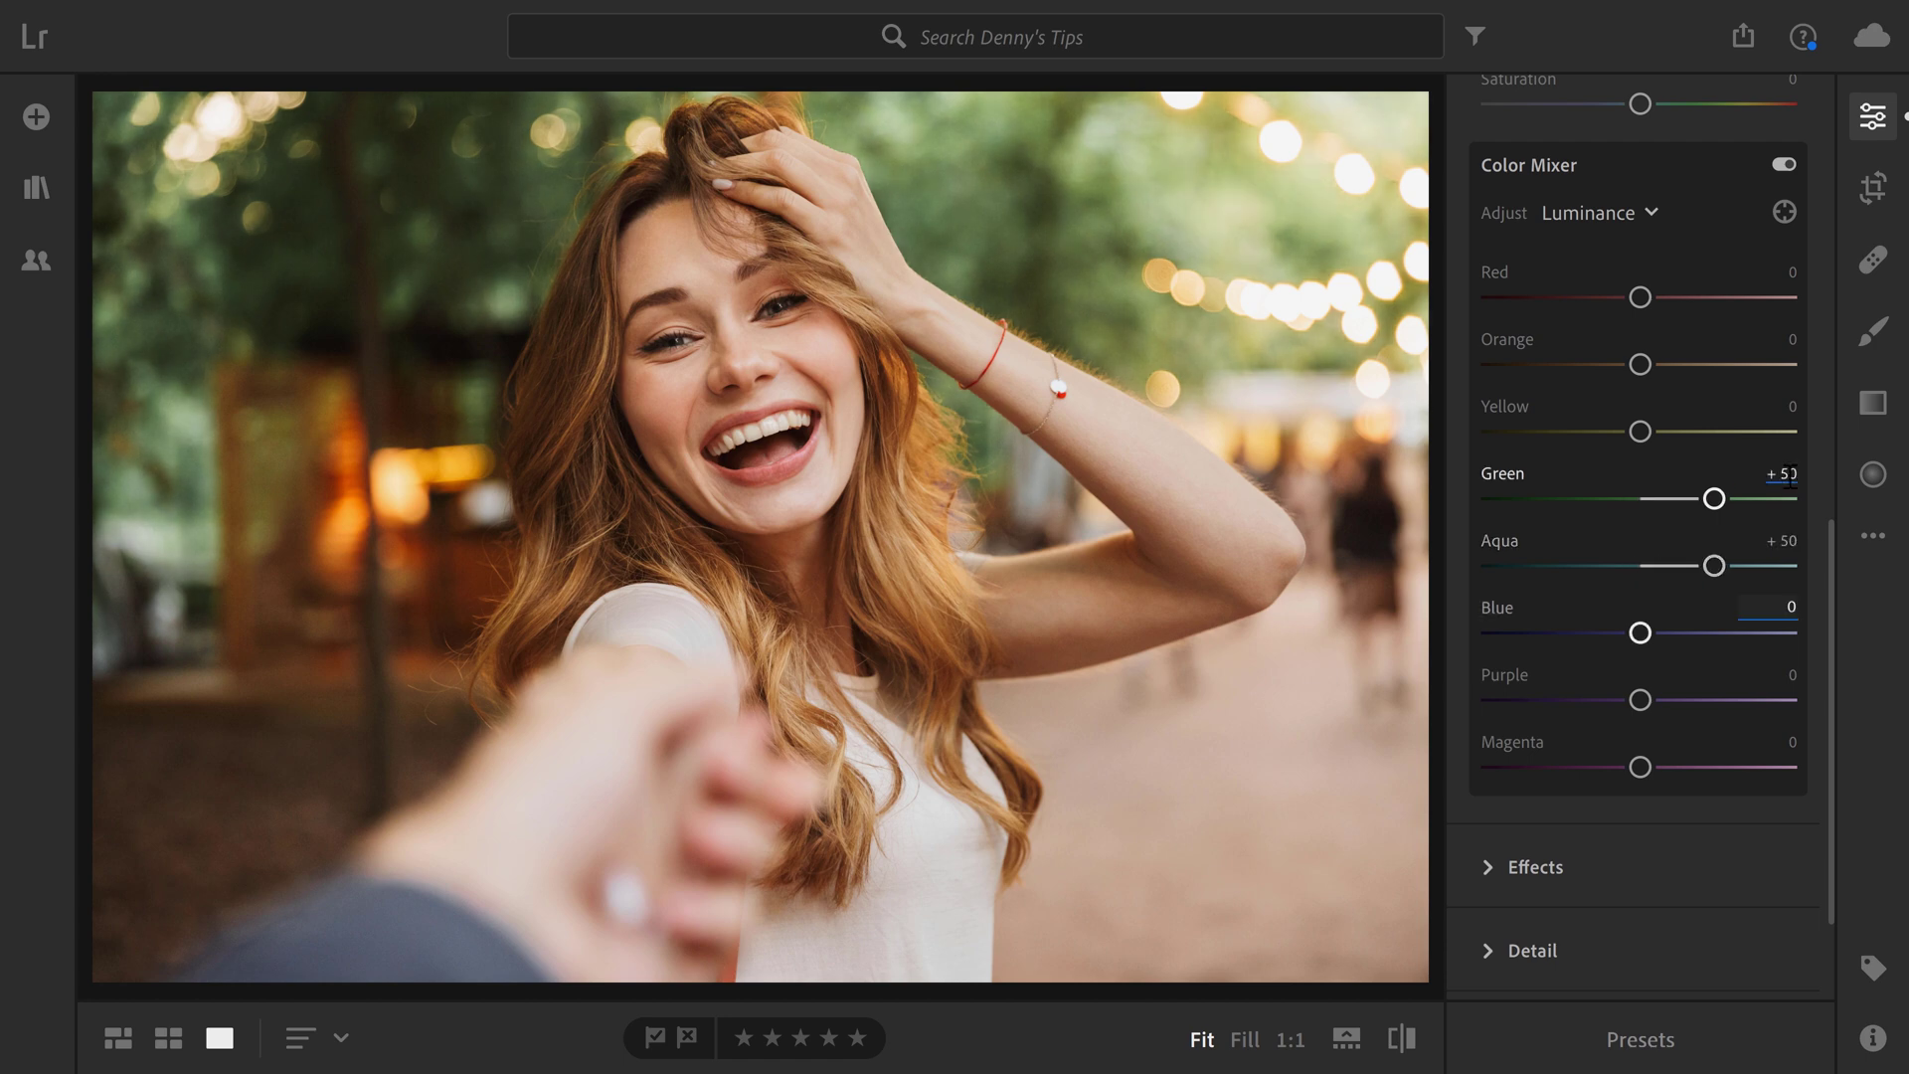
{"action": "type", "text": "50"}
{"action": "key", "text": "Tab"}
{"action": "type", "text": "50"}
{"action": "key", "text": "Tab"}
{"action": "type", "text": "50"}
{"action": "key", "text": "Return"}
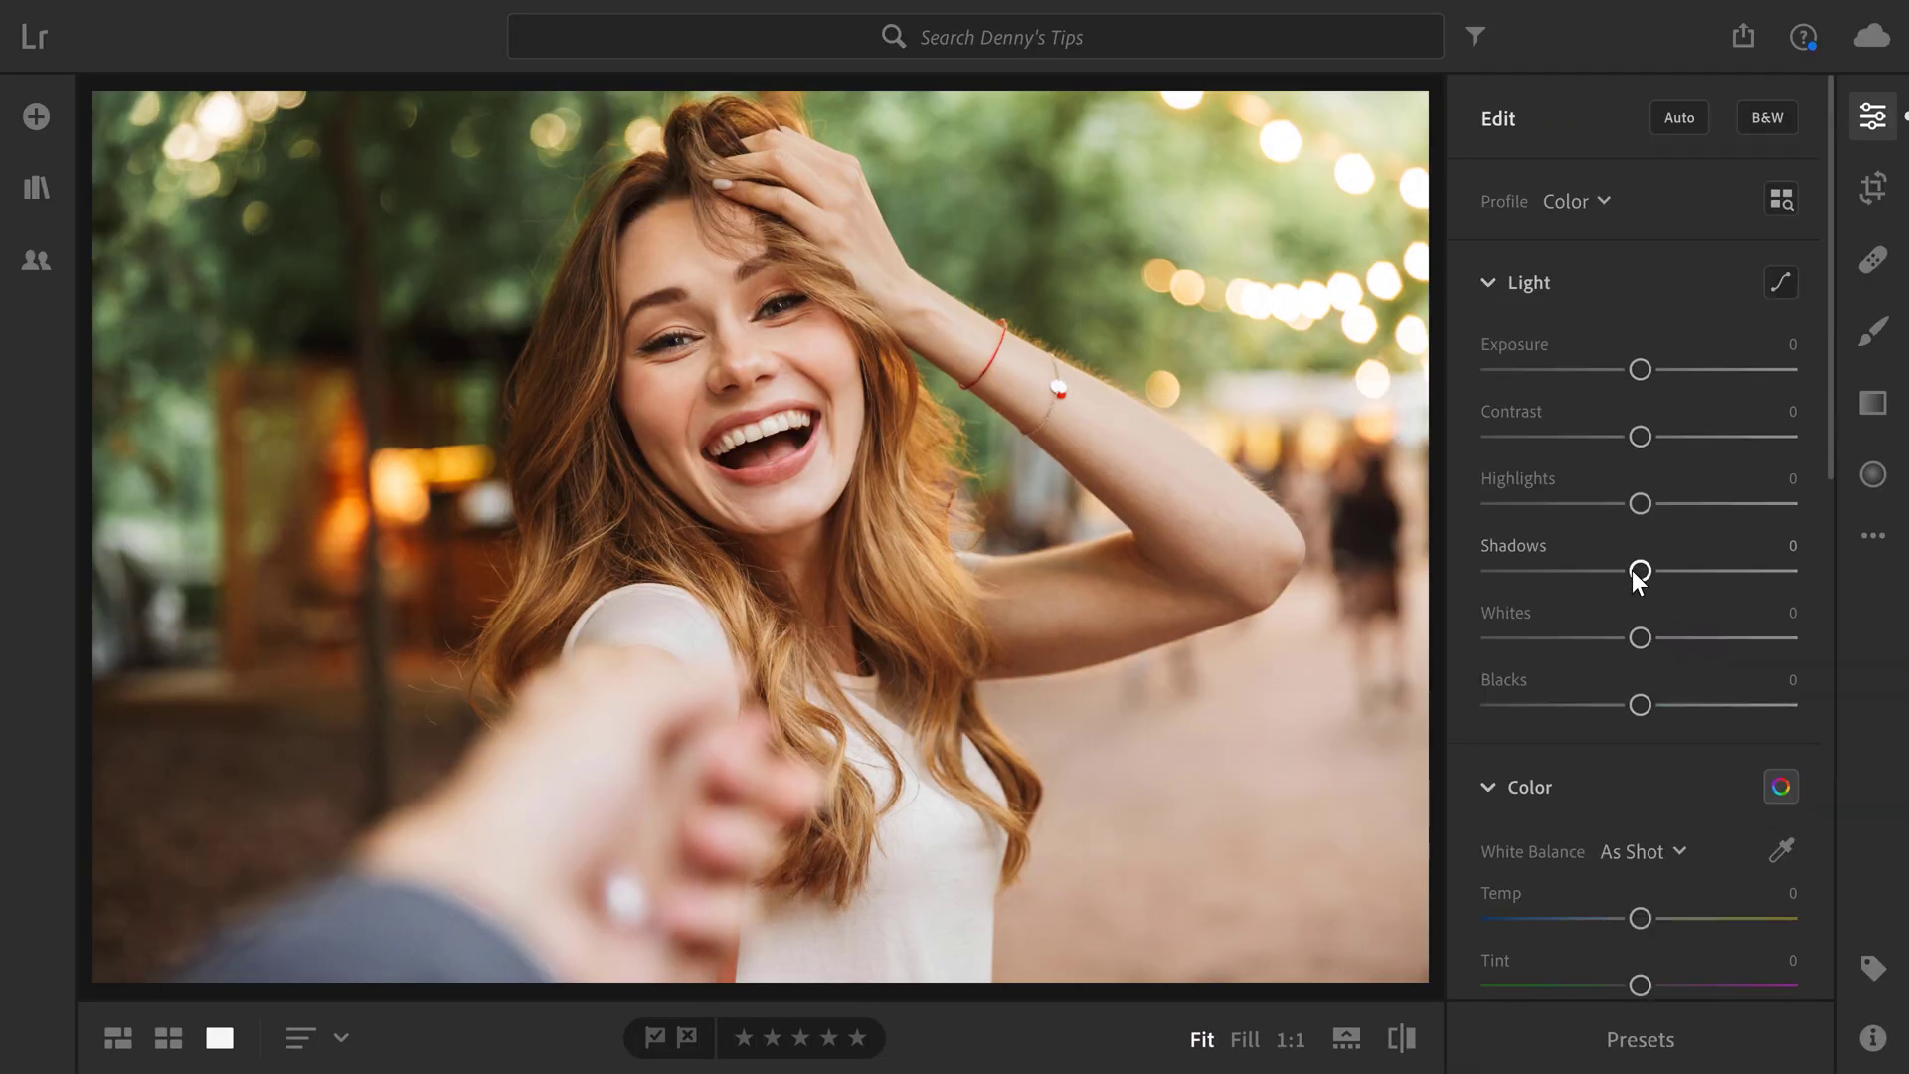
{"action": "left_click_drag", "start_coordinate": [1633, 570], "coordinate": [1782, 574]}
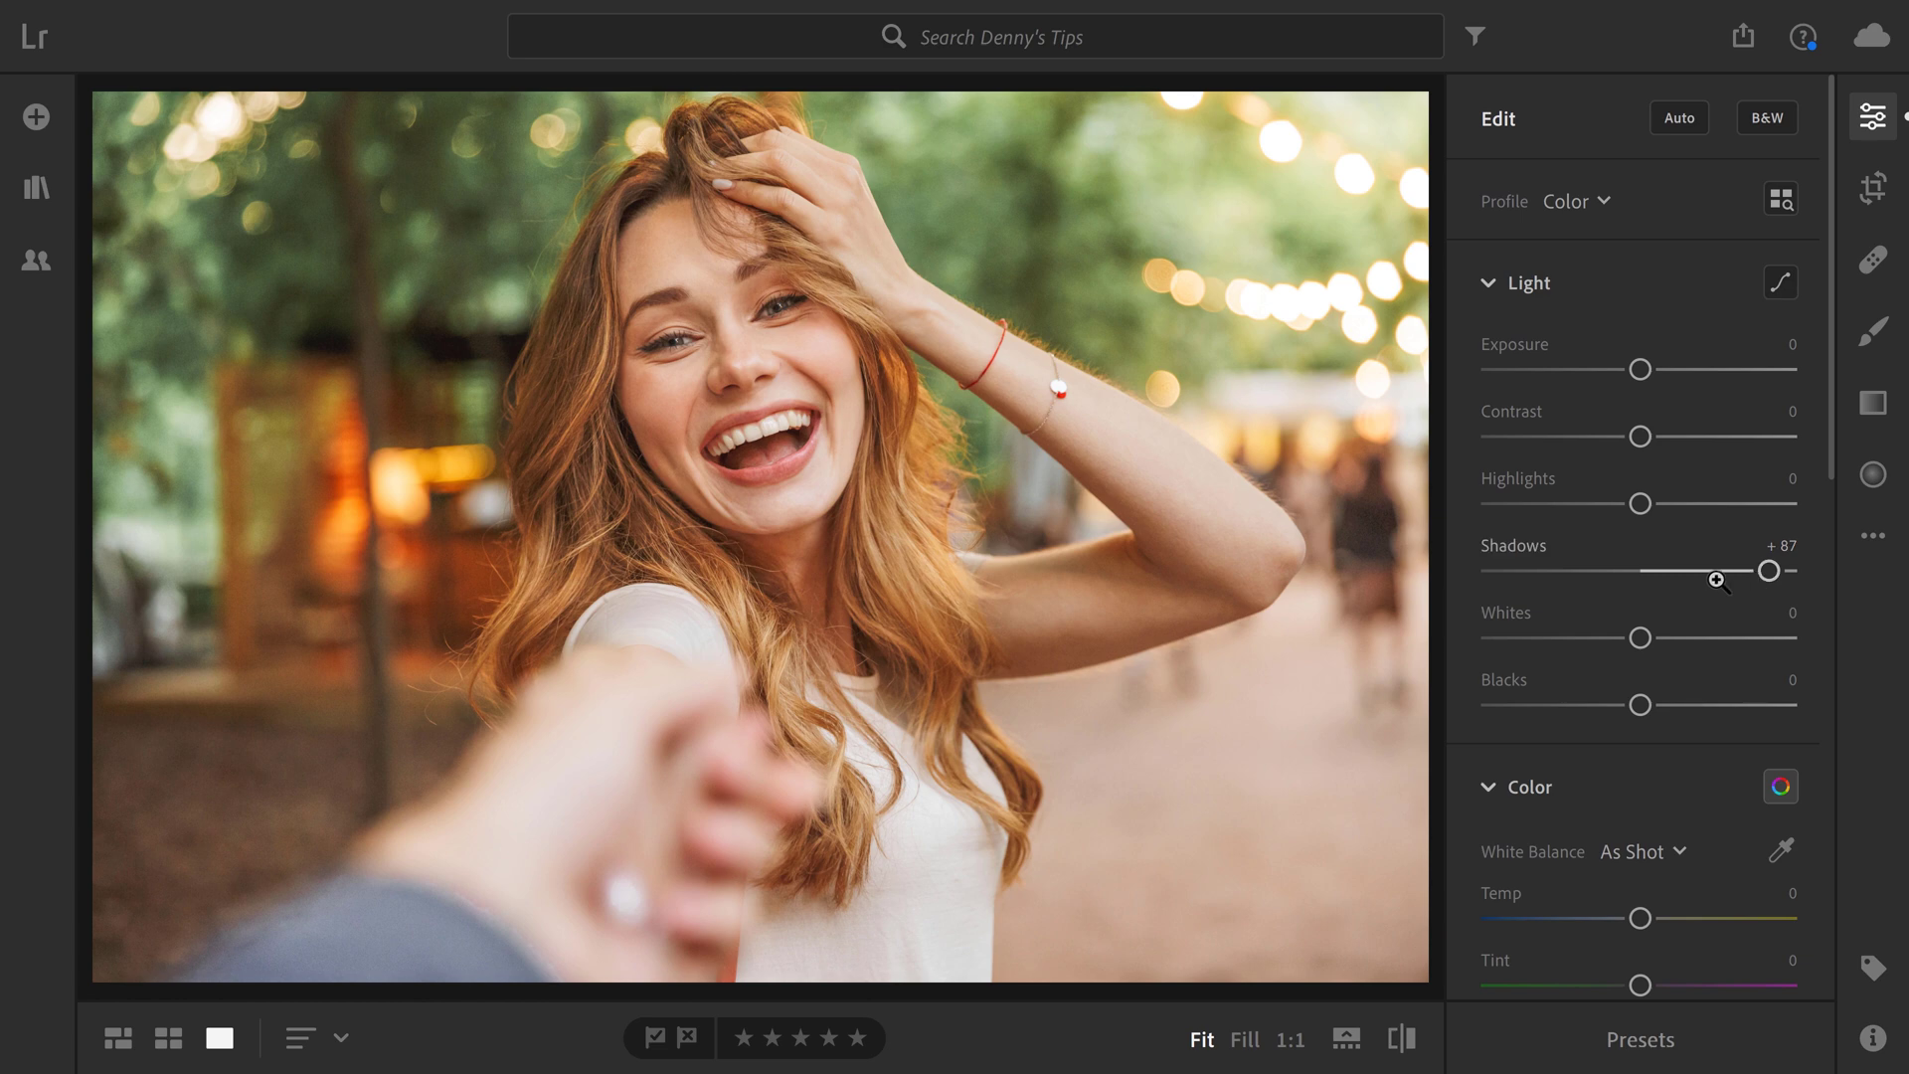
{"action": "key", "text": "backslash"}
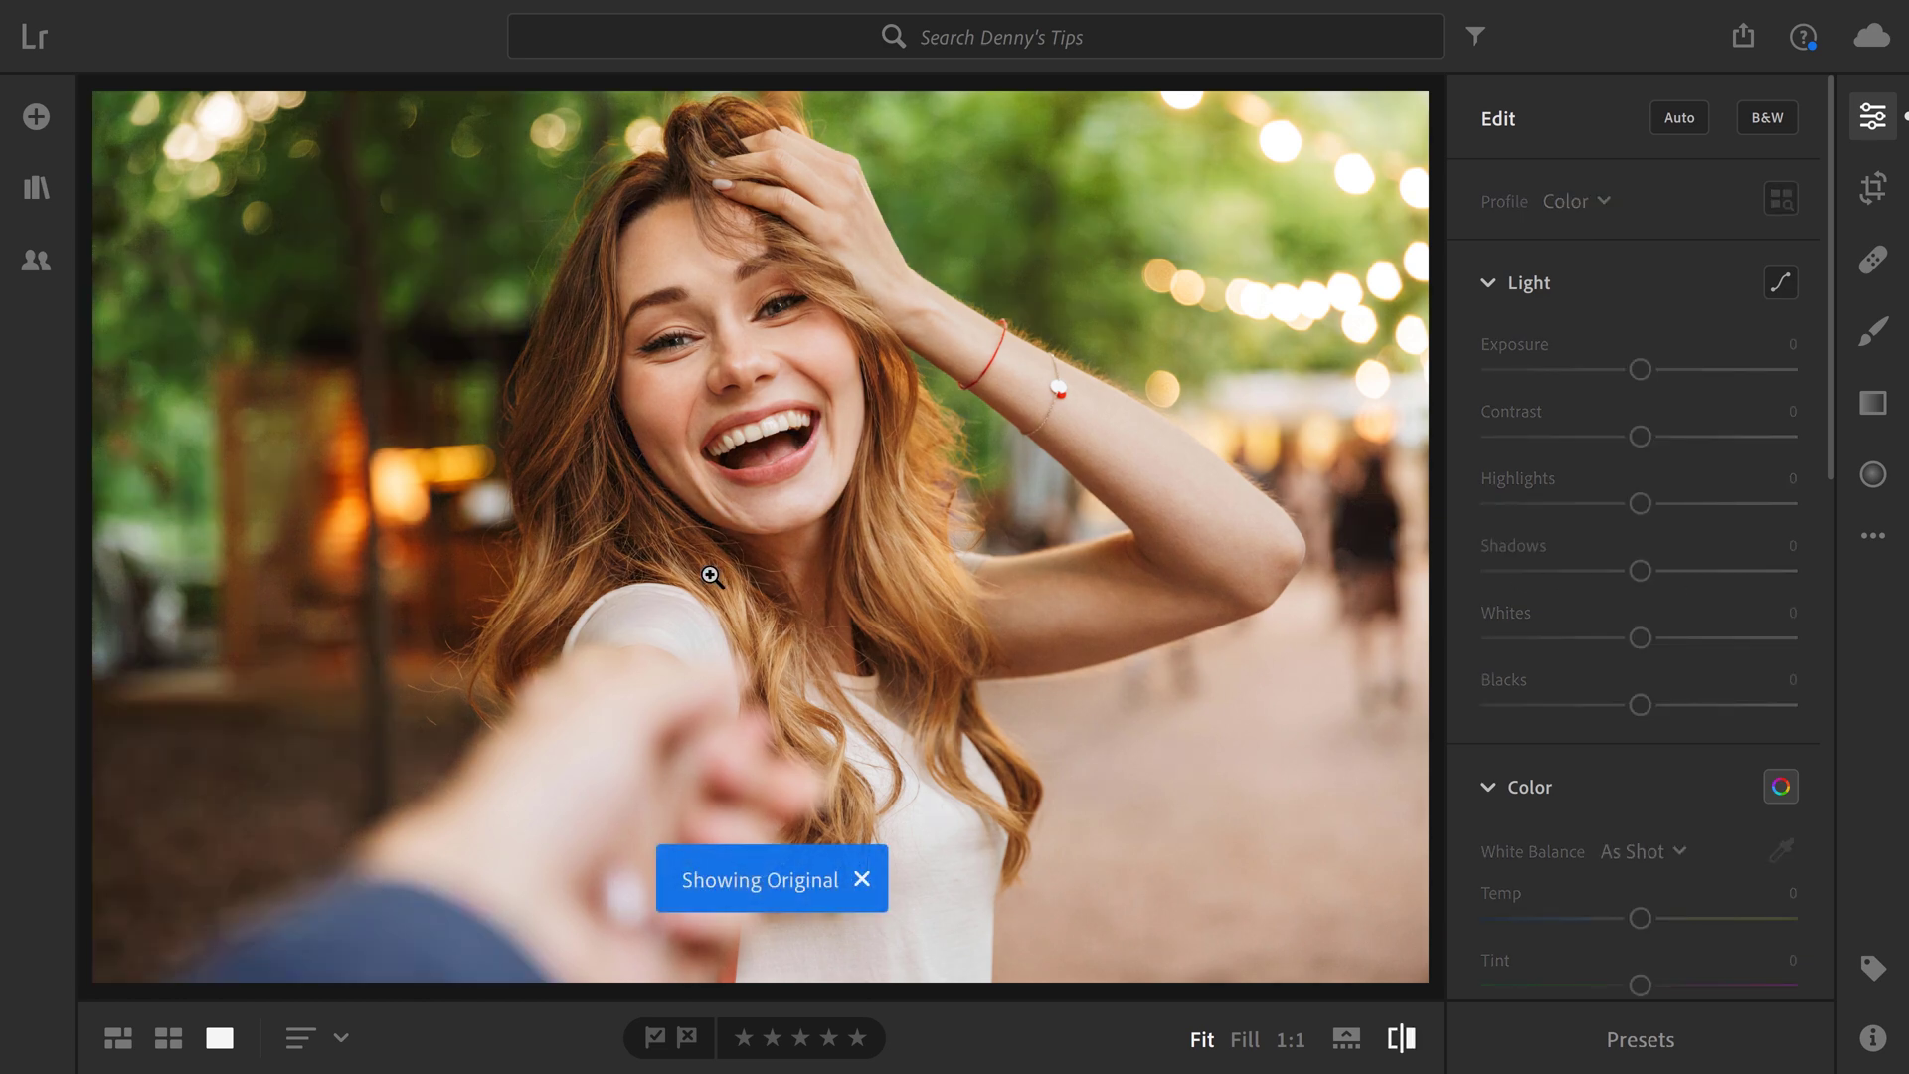
{"action": "key", "text": "ctrl+z"}
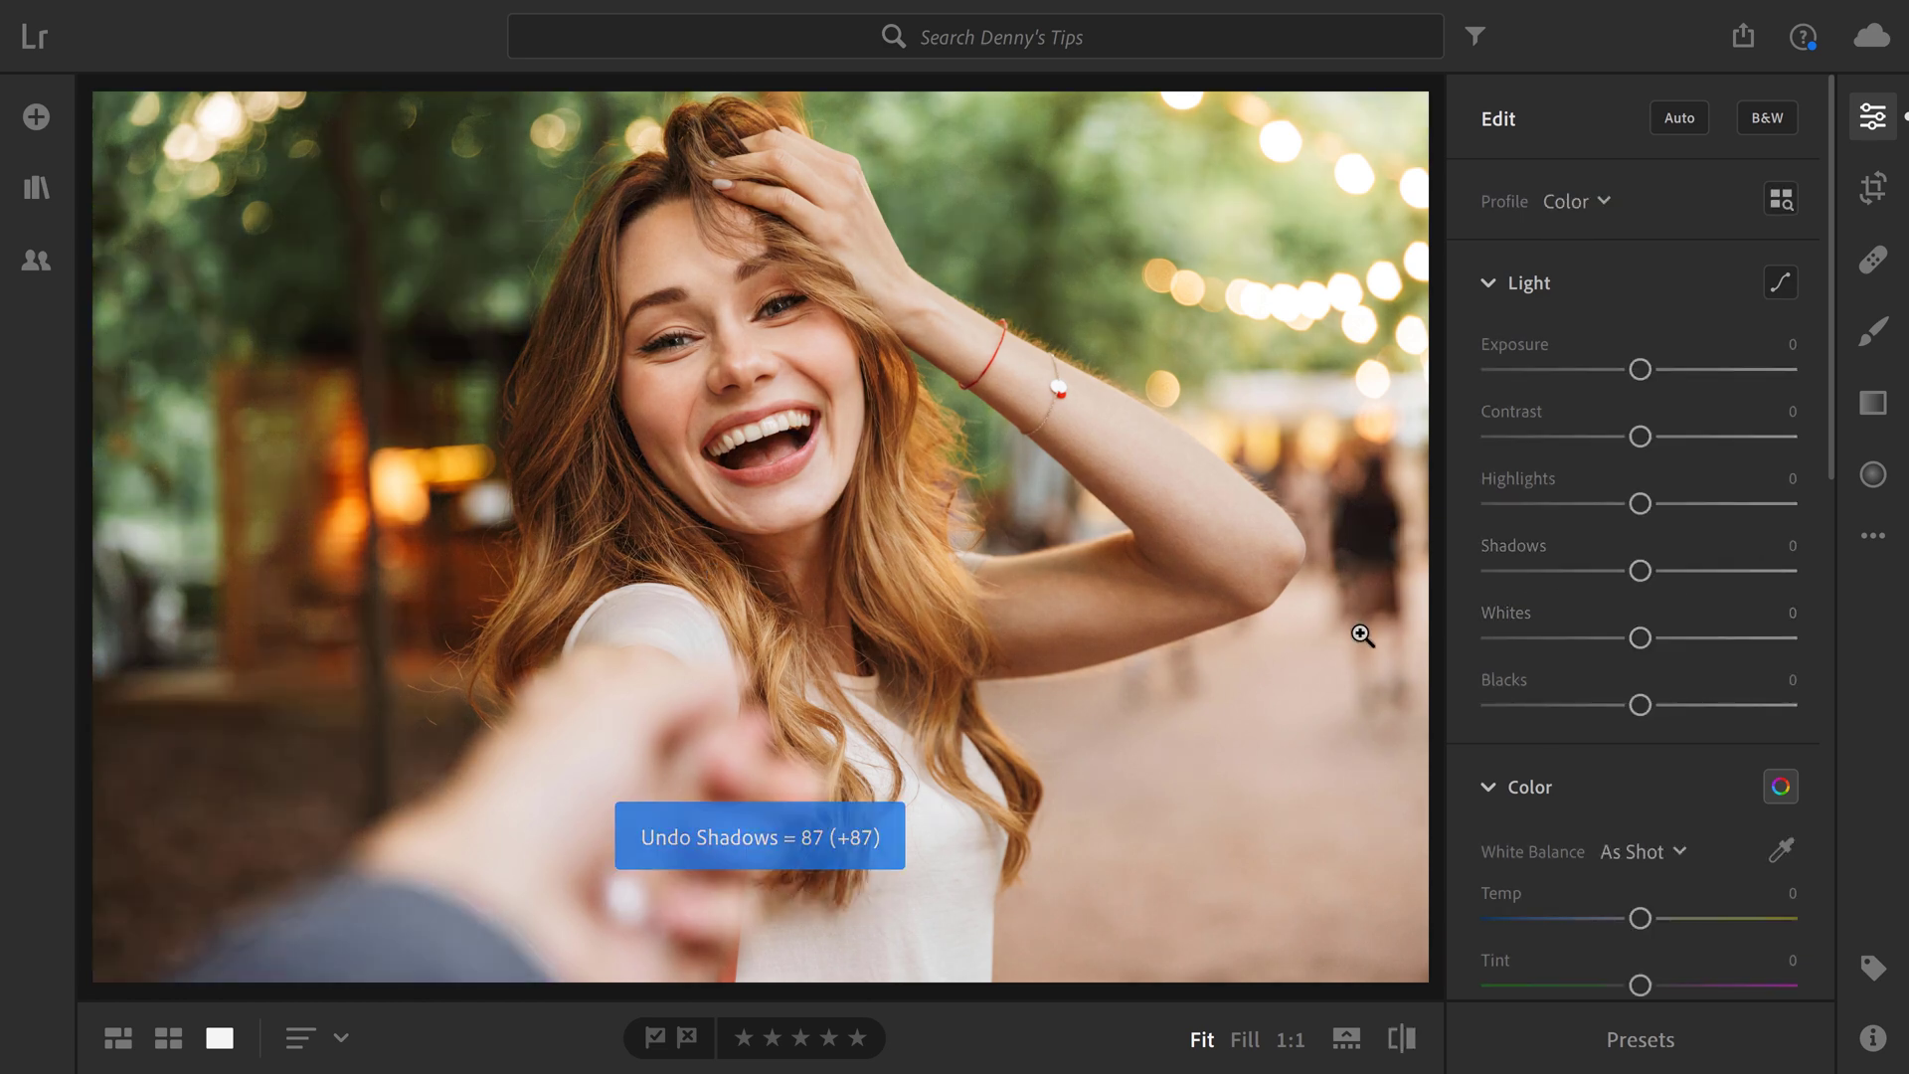
Expand the Effects section to reach the Dehaze slider
{"action": "scroll", "coordinate": [1740, 505], "scroll_direction": "down", "scroll_amount": 10}
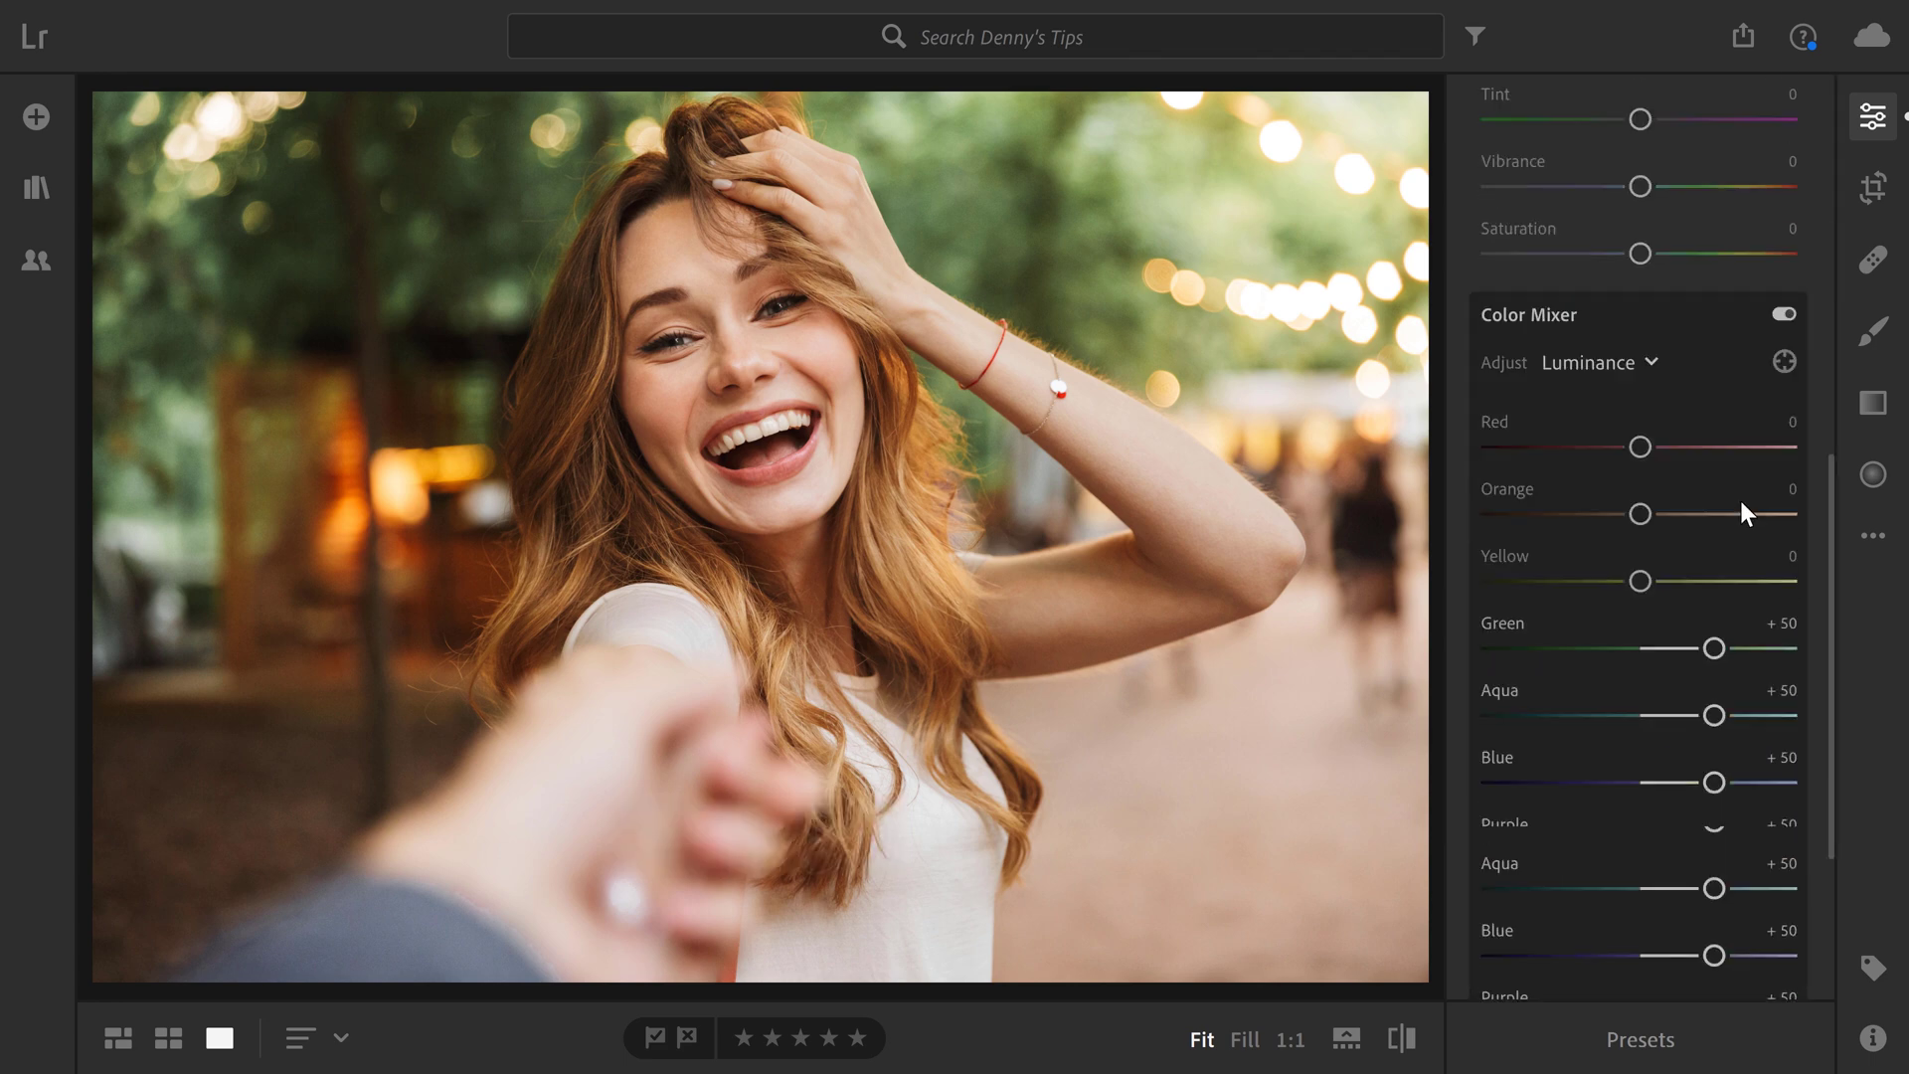
{"action": "left_click", "coordinate": [1517, 684]}
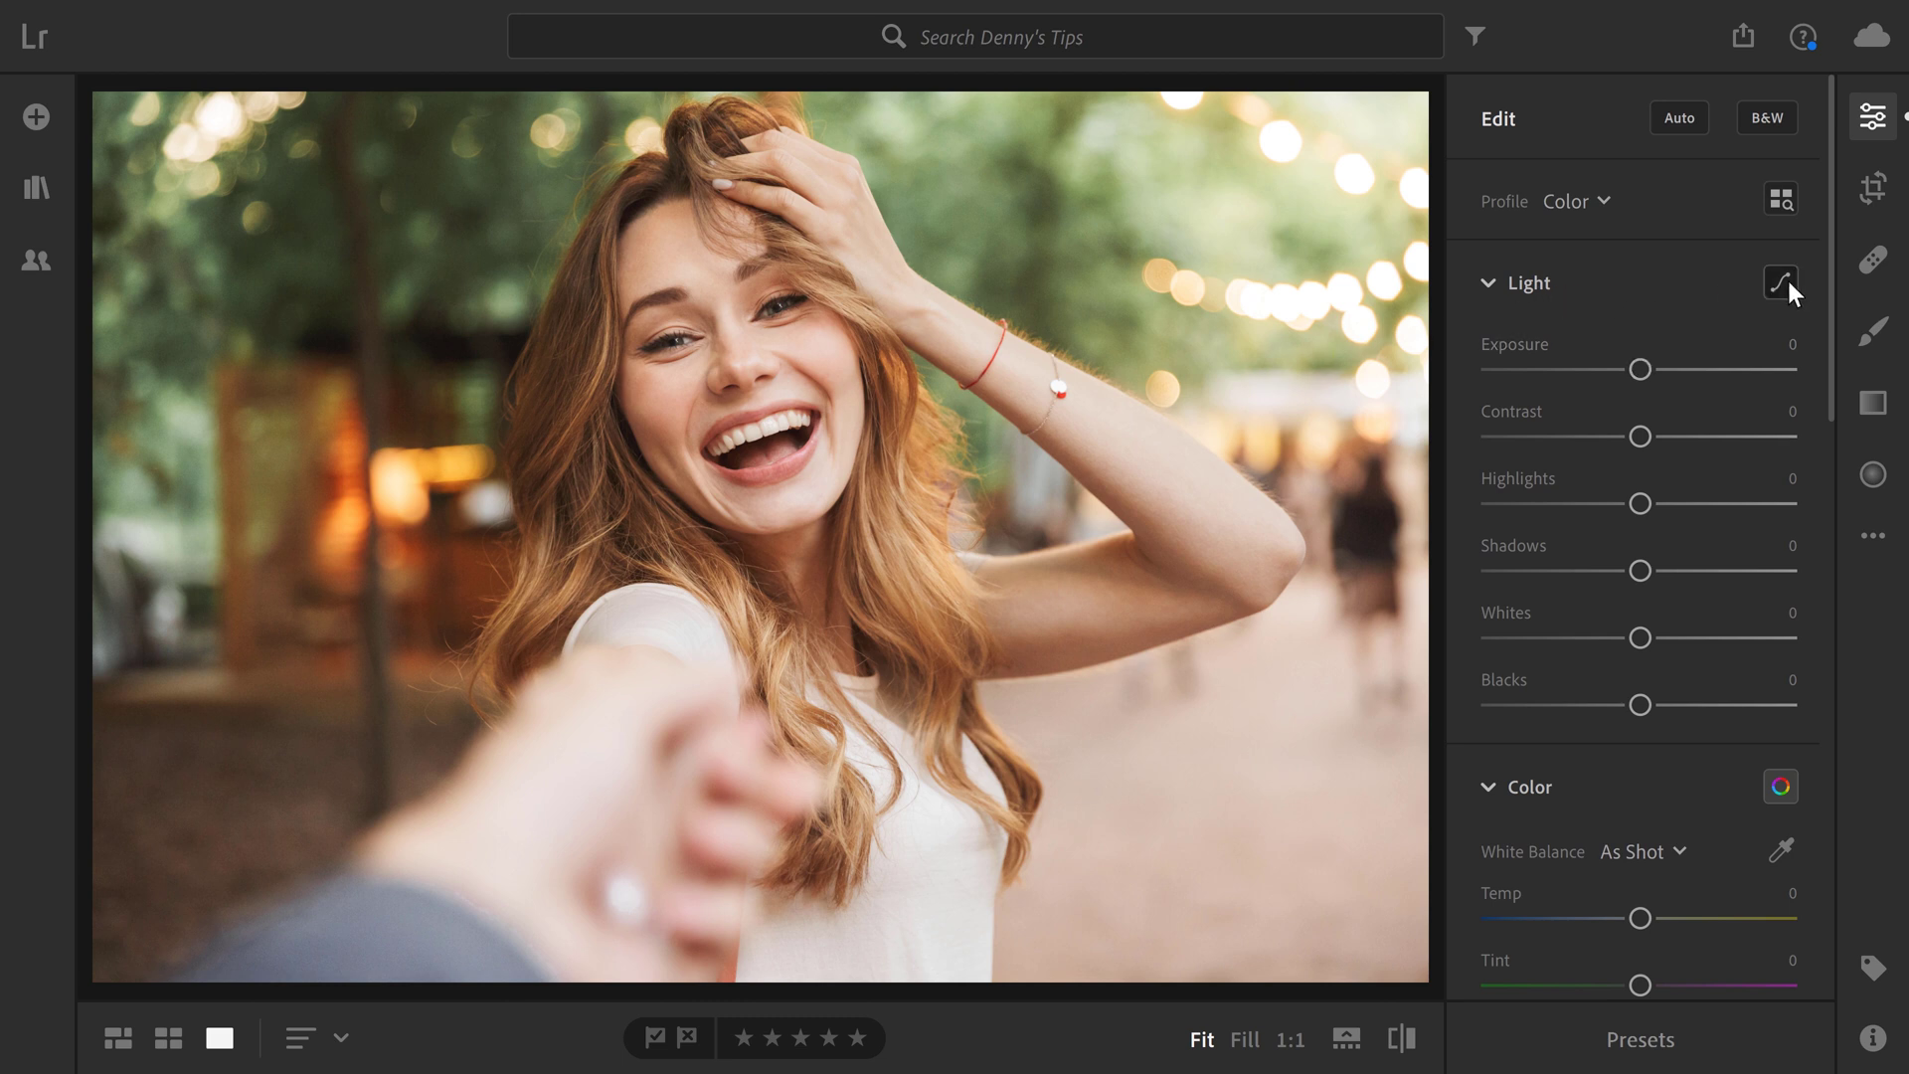
Open Tone Curve from the Light panel and dismiss its introductory tip
{"action": "left_click", "coordinate": [1786, 285]}
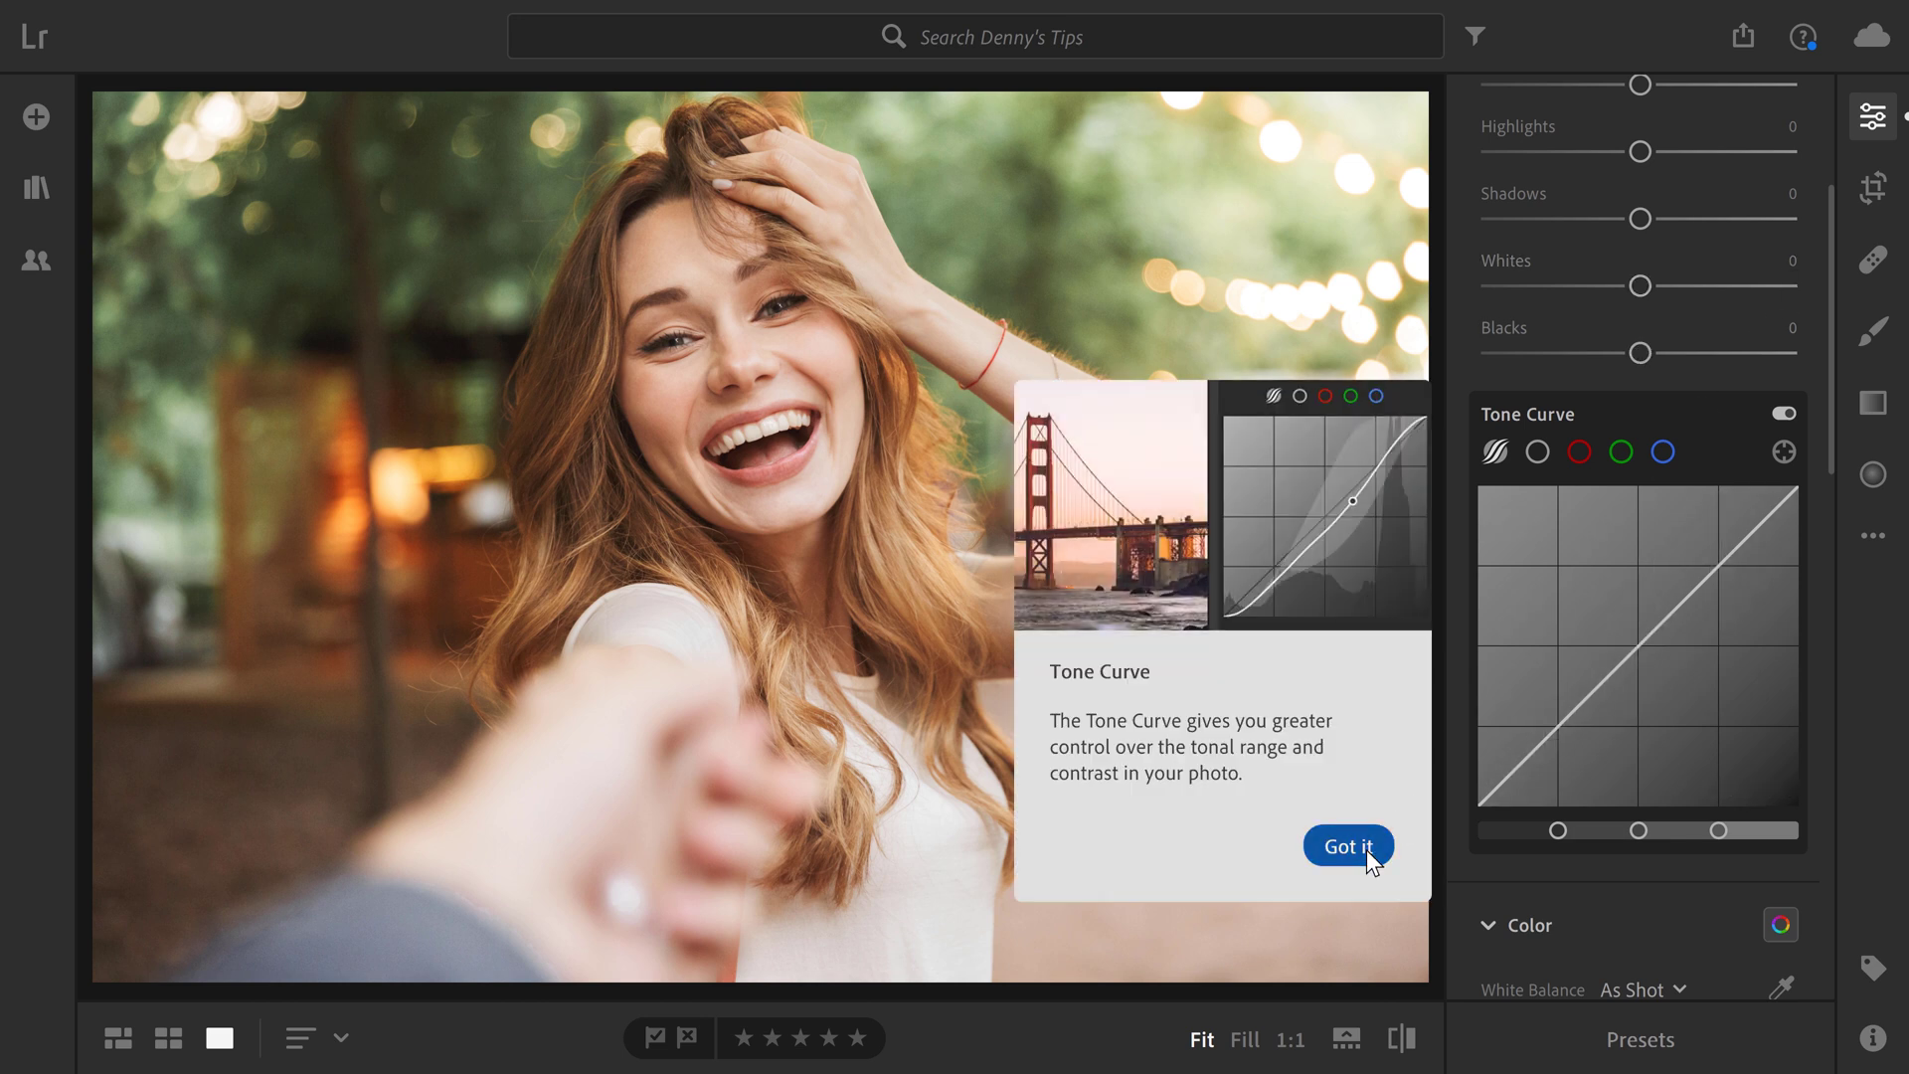
{"action": "left_click", "coordinate": [1367, 849]}
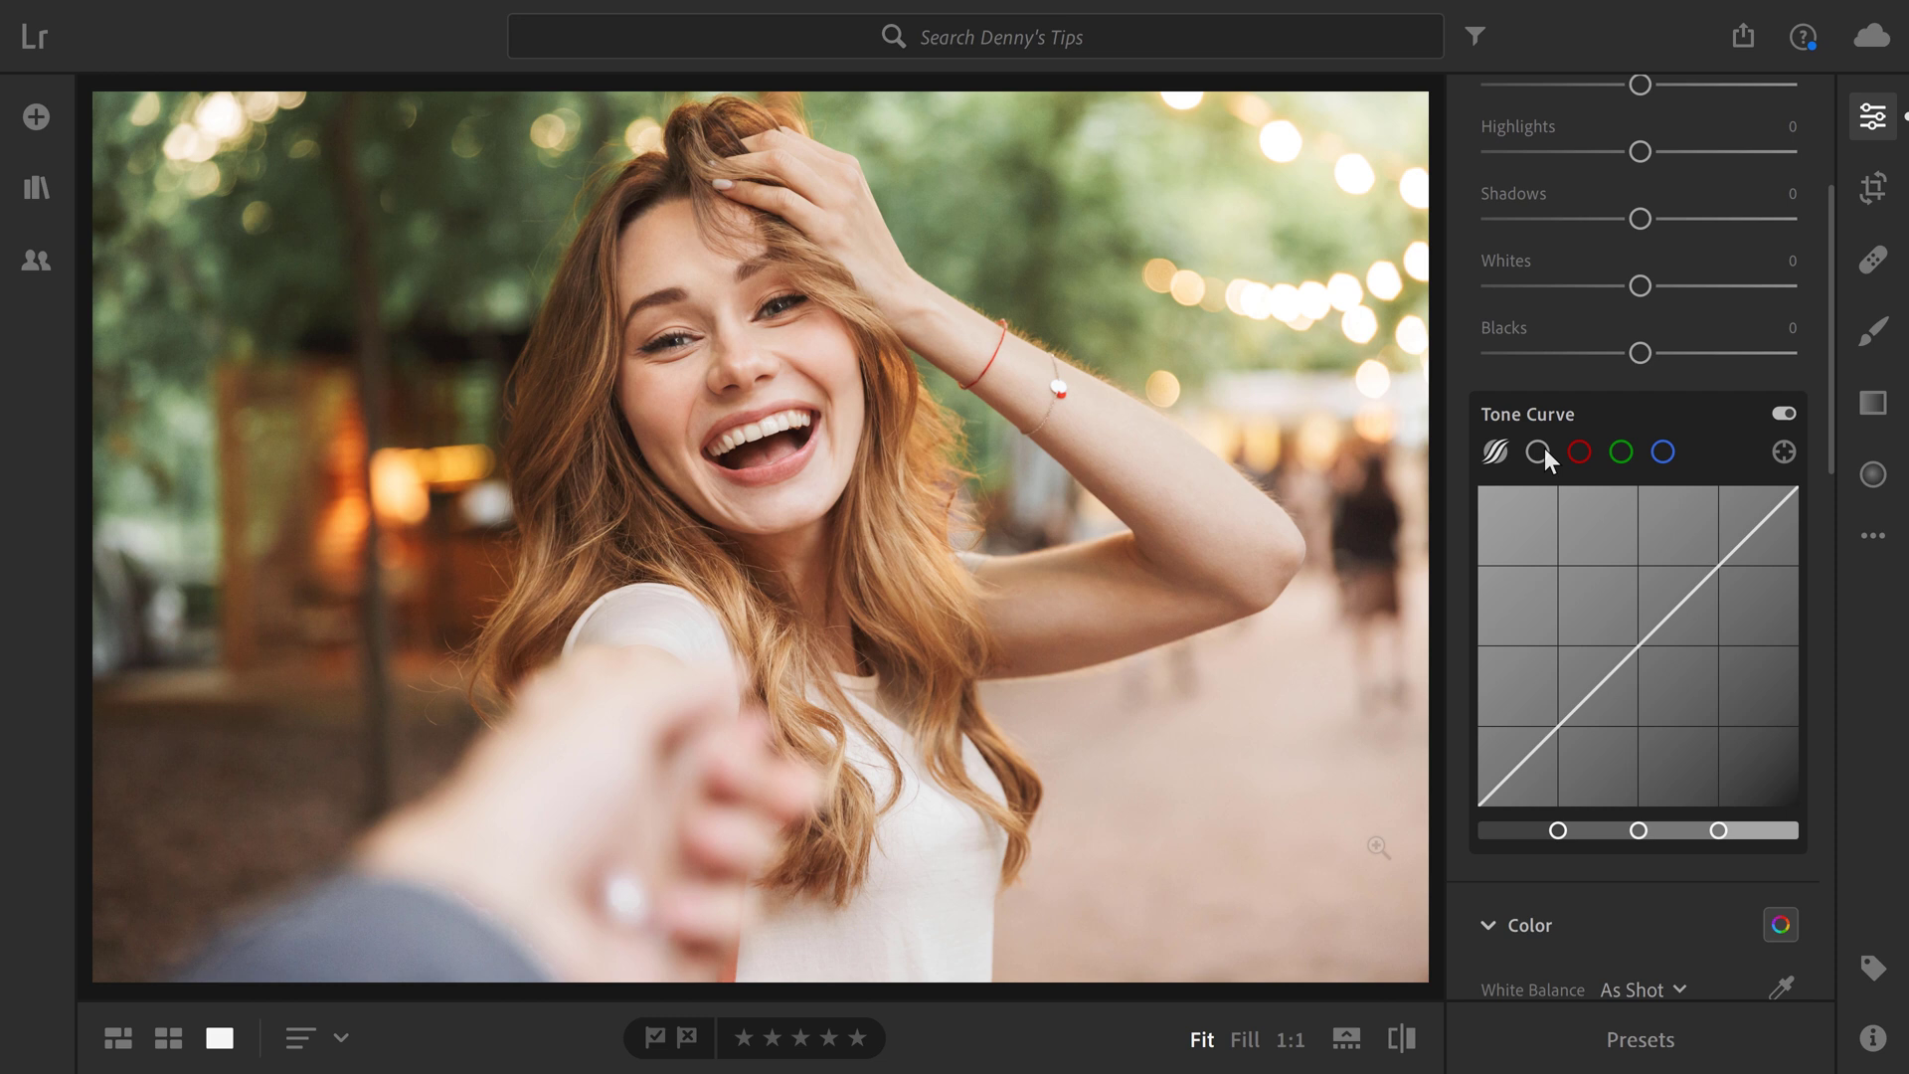
In Point Curve, drop the white point to about 92.5 and anchor a 50/50 midpoint
{"action": "left_click", "coordinate": [1538, 452]}
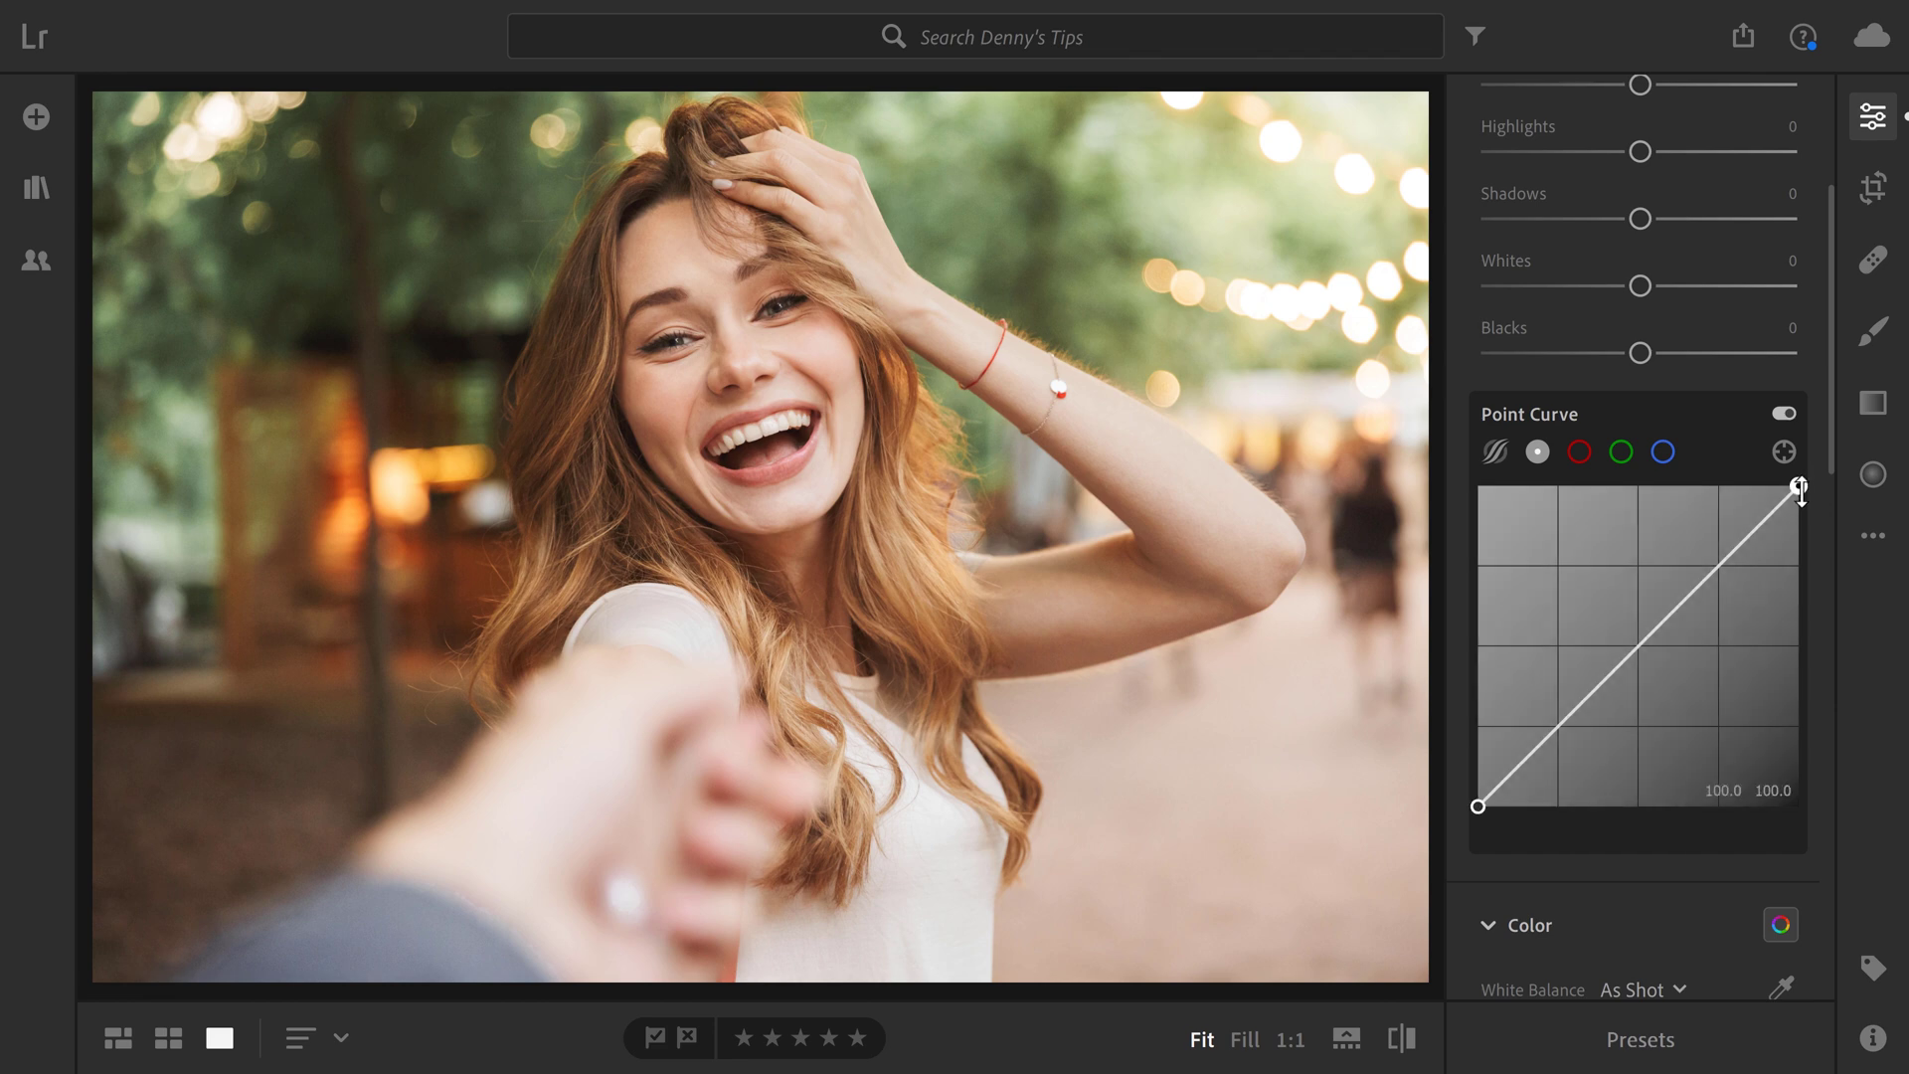
{"action": "left_click_drag", "start_coordinate": [1798, 486], "coordinate": [1805, 518]}
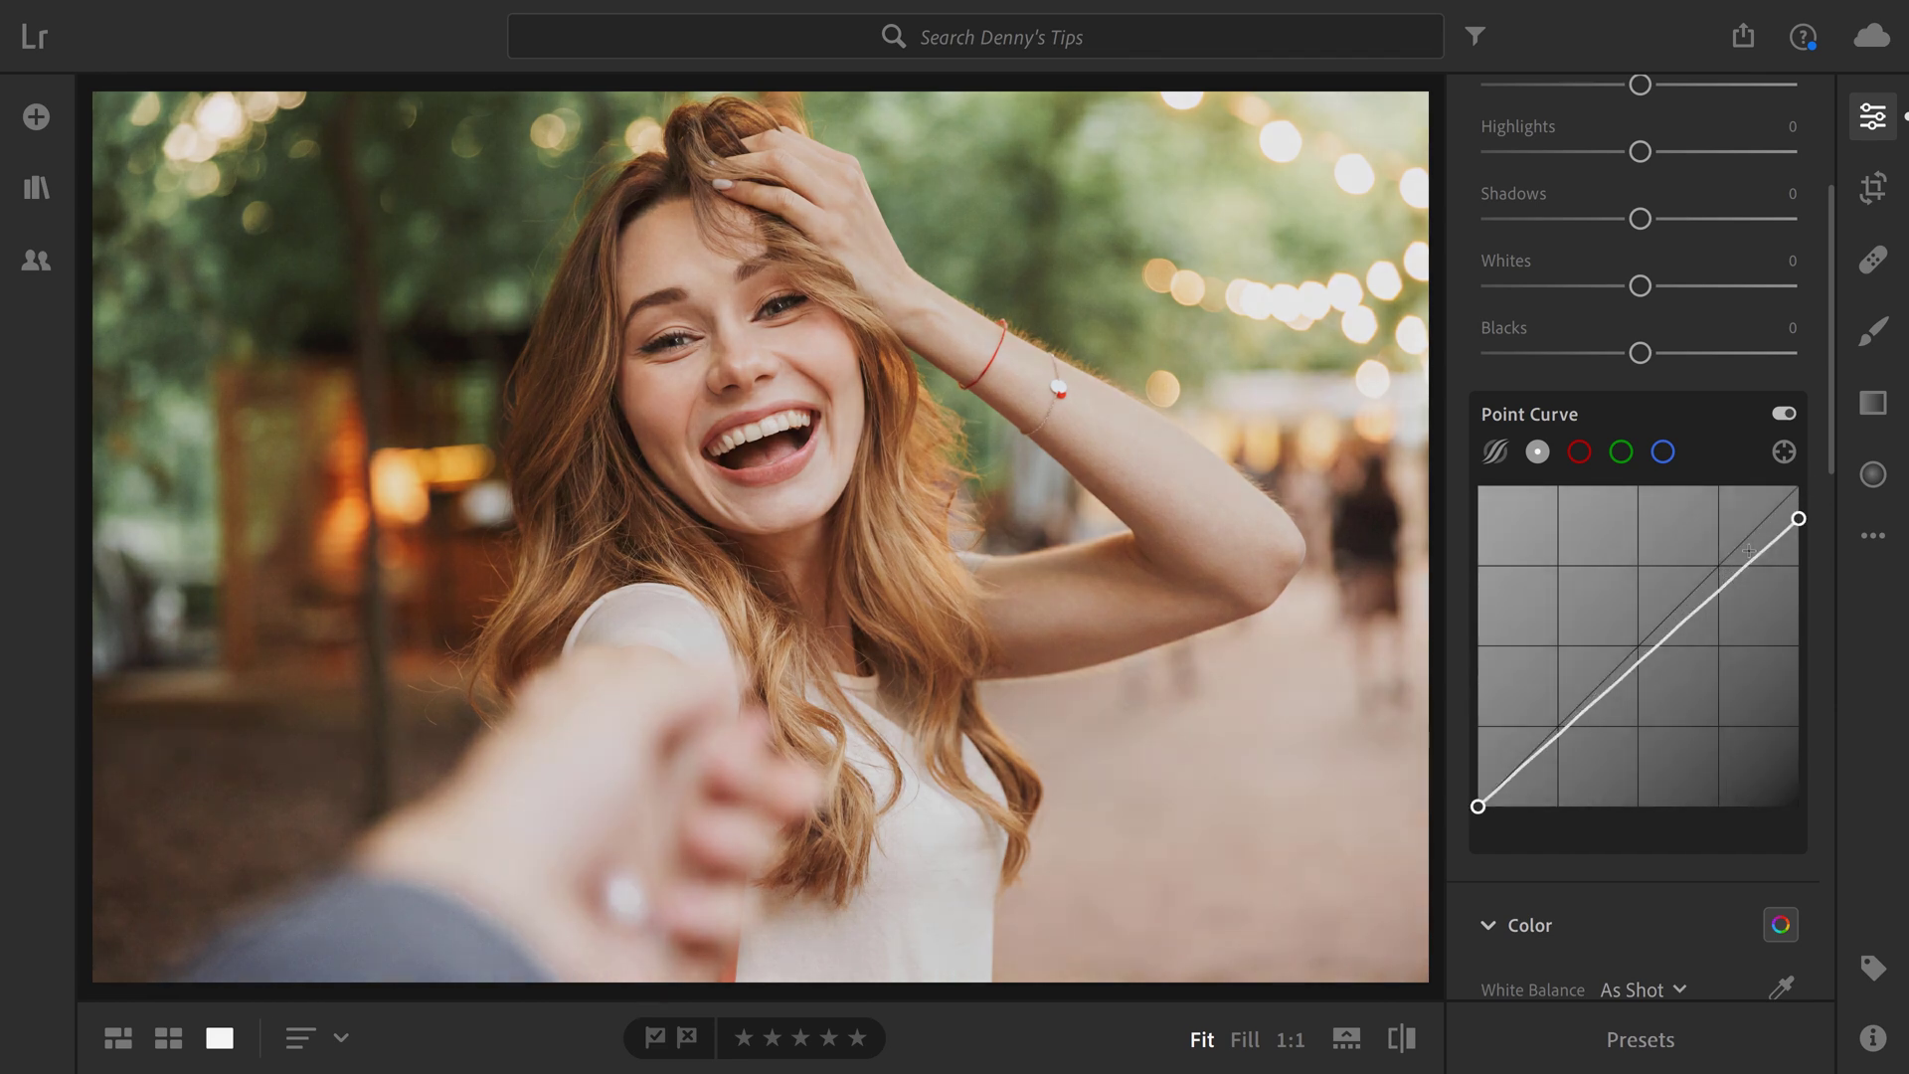
{"action": "left_click_drag", "start_coordinate": [1636, 657], "coordinate": [1639, 643]}
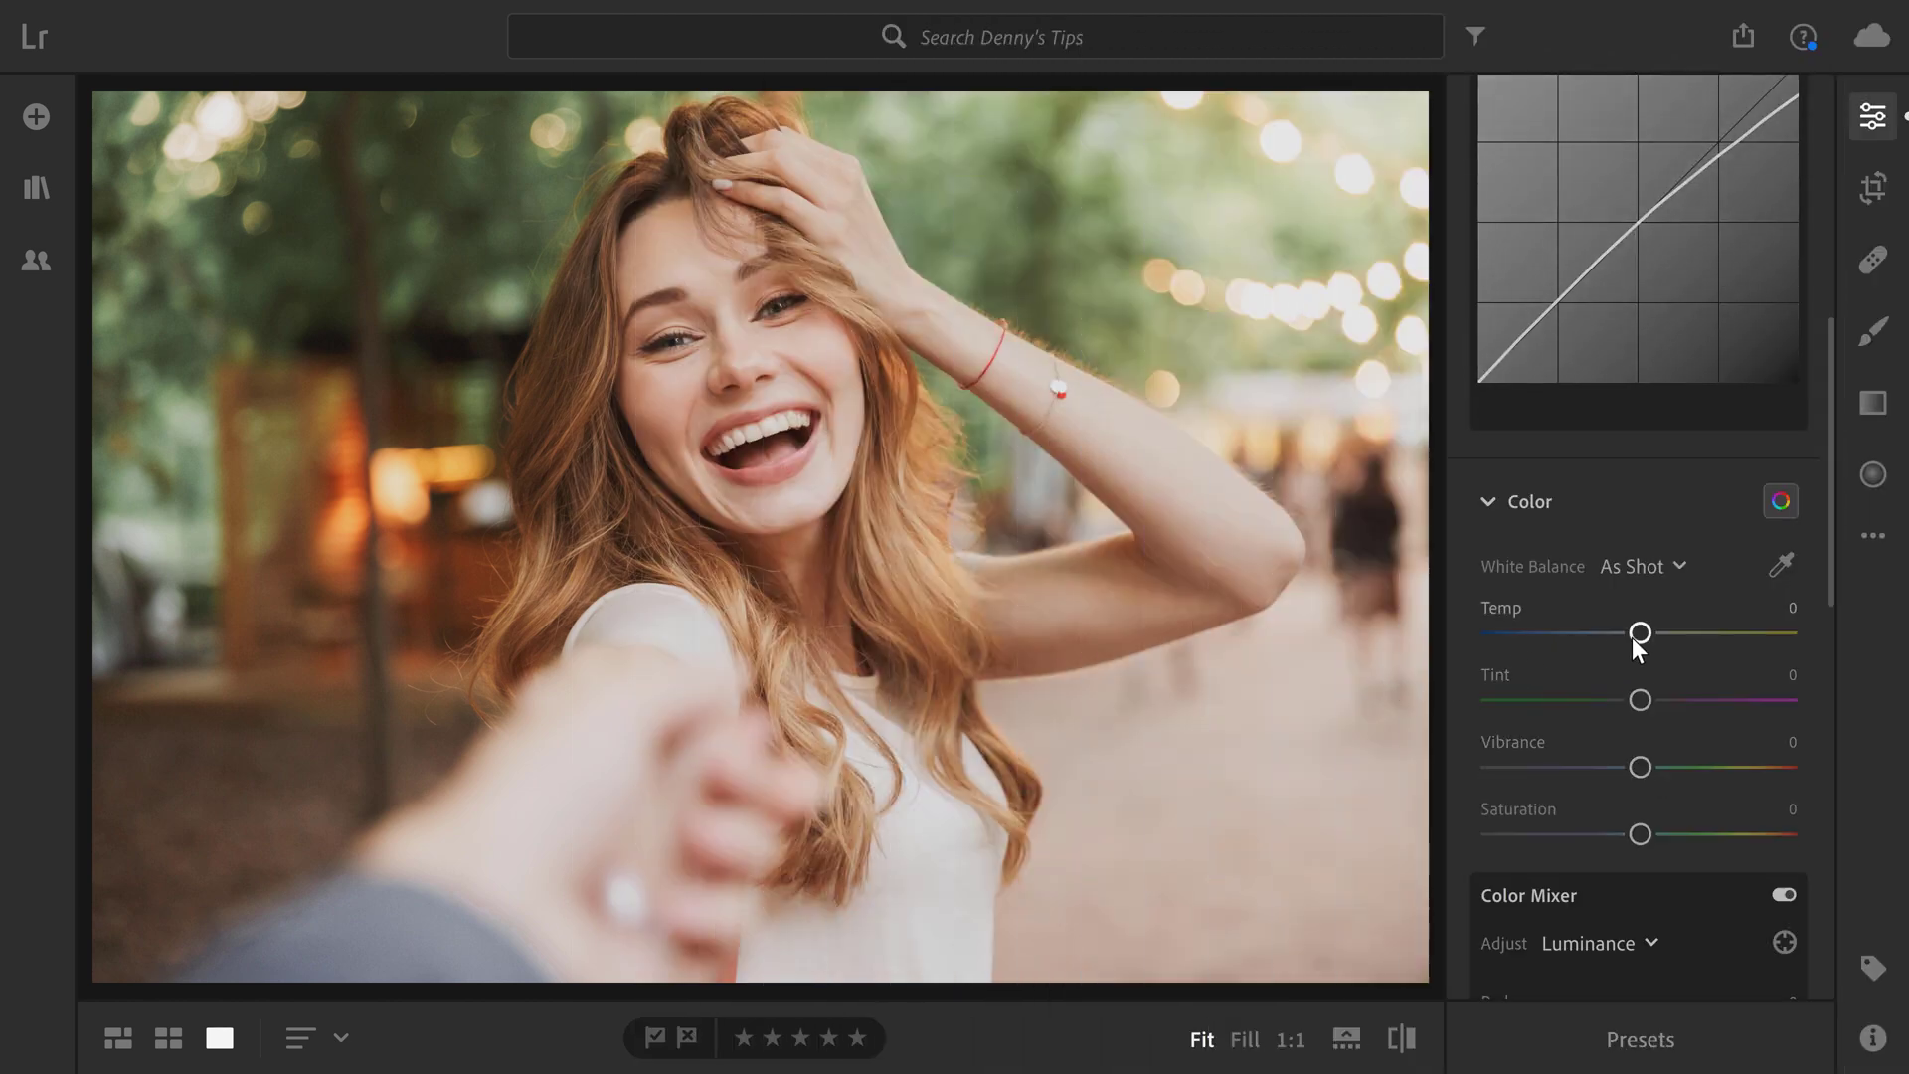
{"action": "scroll", "coordinate": [1646, 634], "scroll_direction": "up", "scroll_amount": 4}
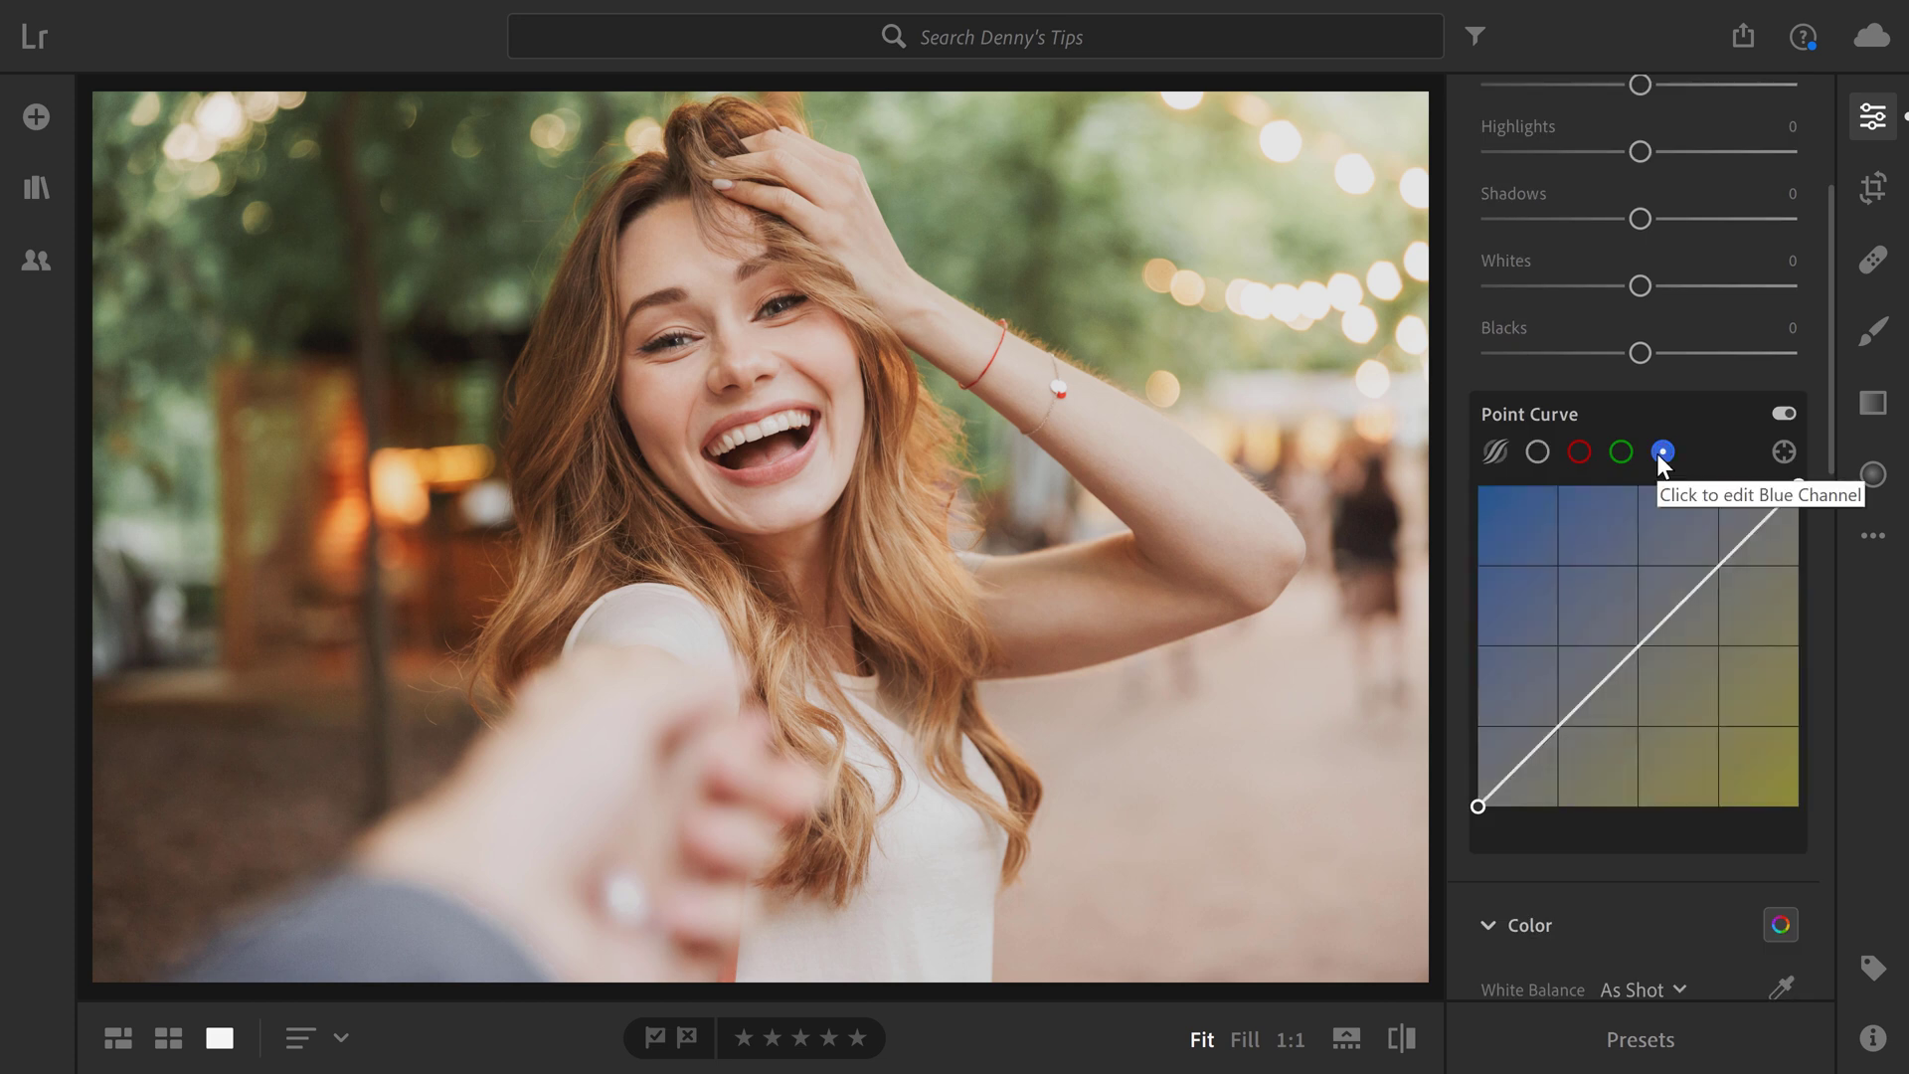
{"action": "mouse_move", "coordinate": [1635, 648]}
{"action": "left_mouse_down"}
{"action": "mouse_move", "coordinate": [1637, 629]}
{"action": "mouse_move", "coordinate": [1639, 672]}
{"action": "mouse_move", "coordinate": [1637, 635]}
{"action": "mouse_move", "coordinate": [1638, 653]}
{"action": "left_mouse_up"}
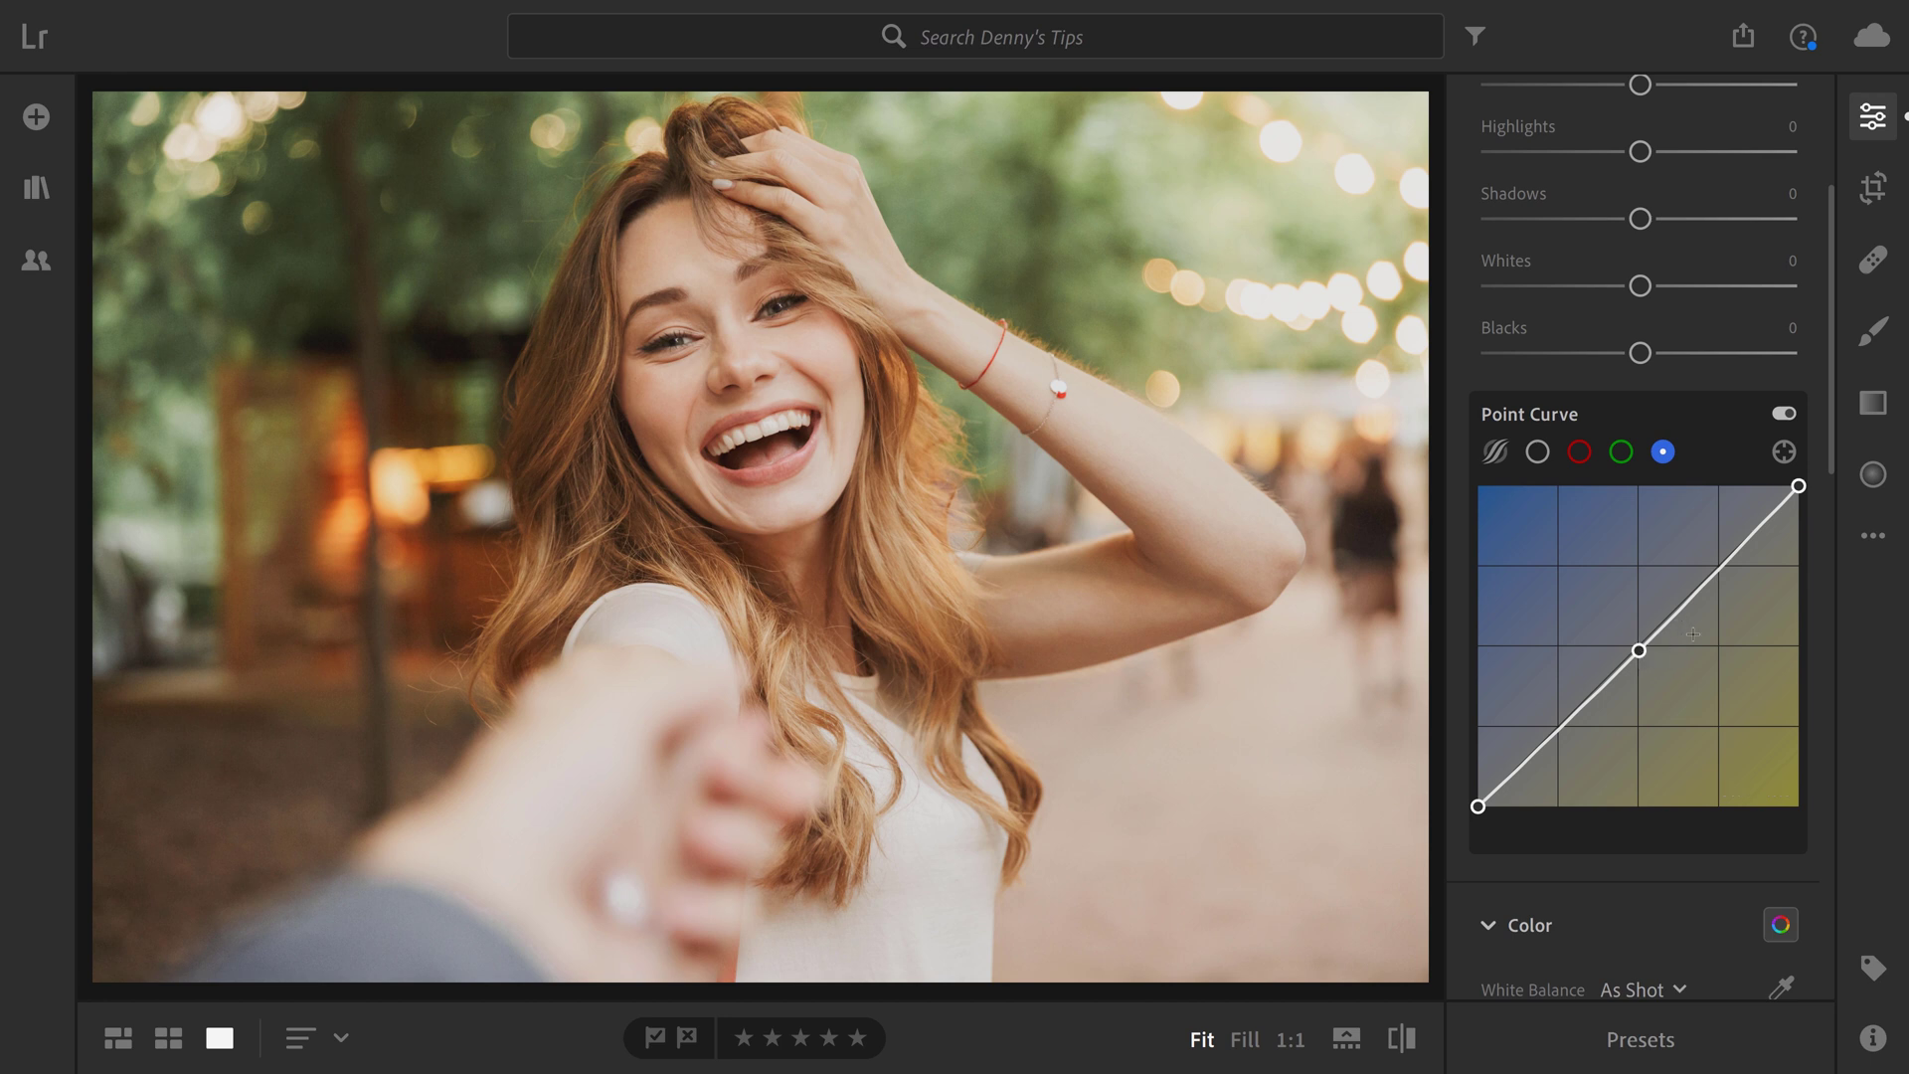
{"action": "key", "text": "ctrl+z"}
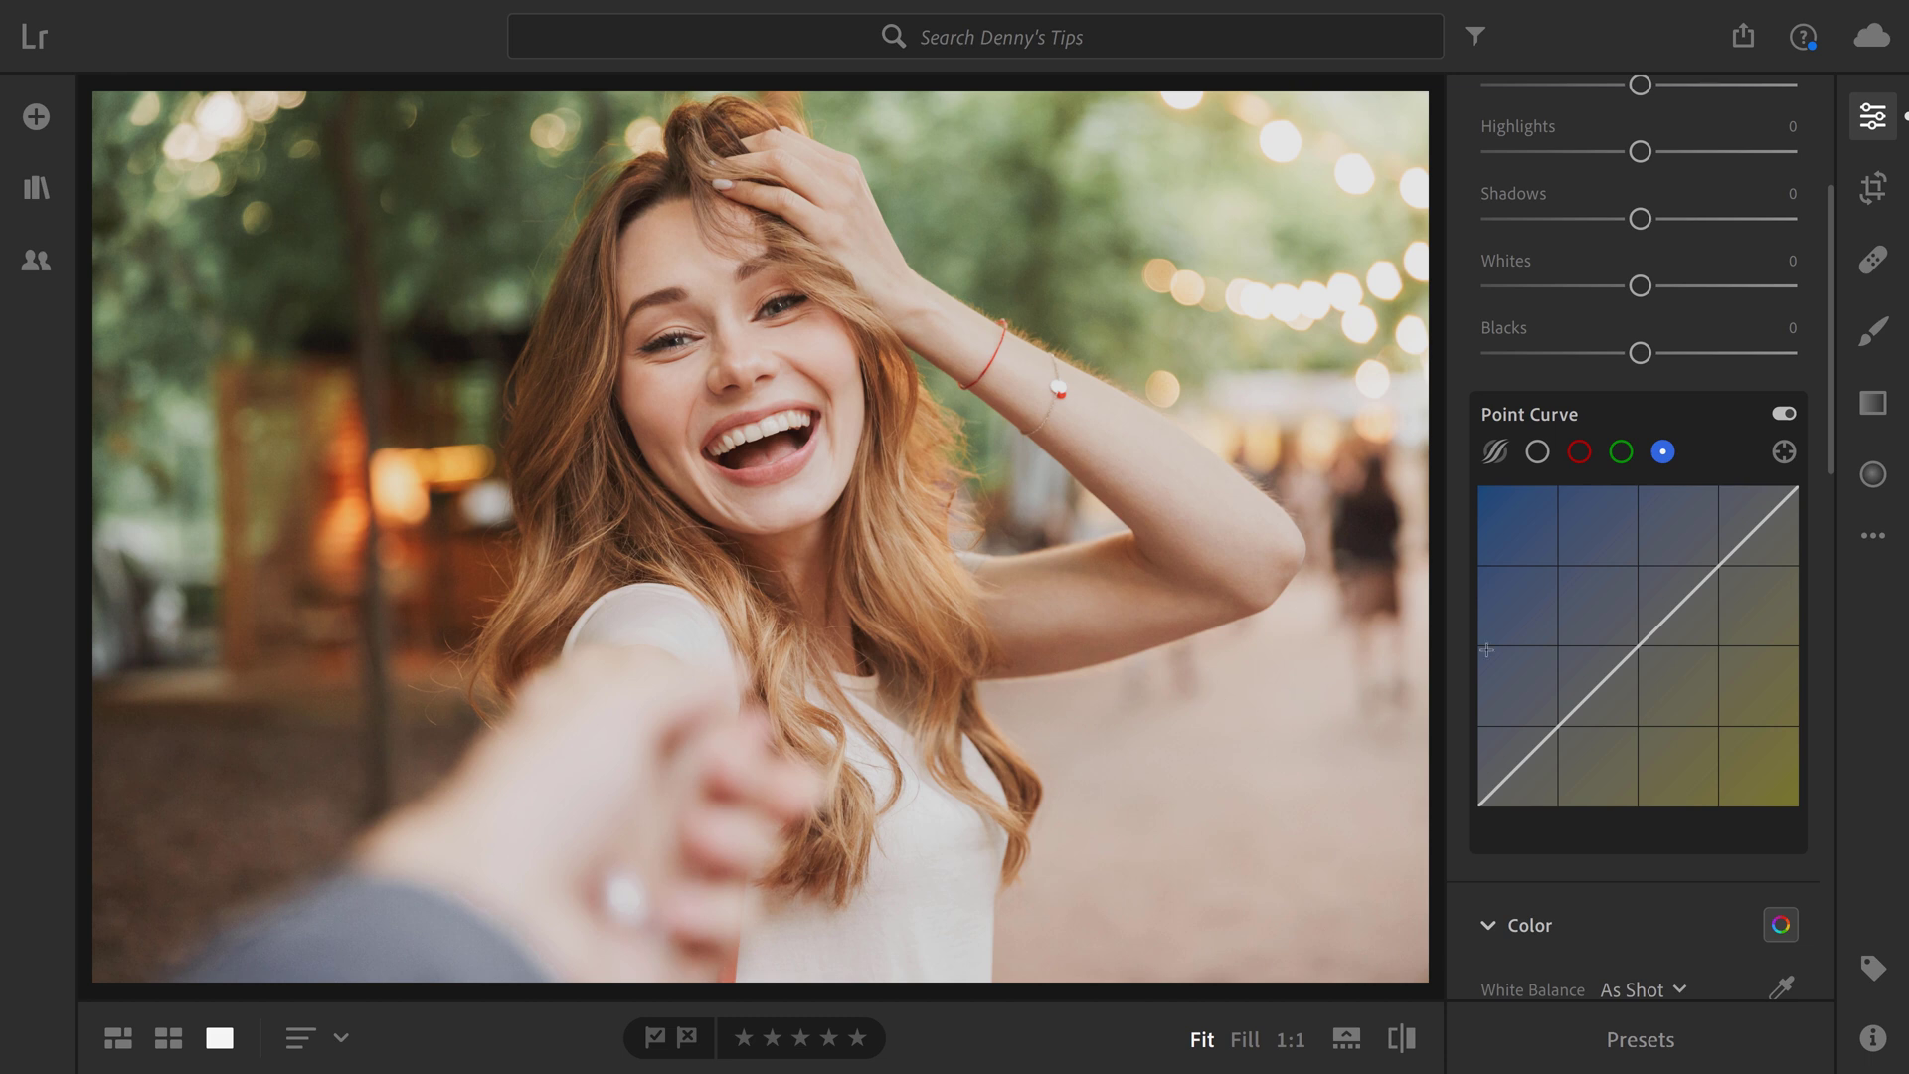
Collapse the Light section and shift the Green hue to +39 in the Color Mixer
{"action": "scroll", "coordinate": [1747, 587], "scroll_direction": "up", "scroll_amount": 5}
{"action": "left_click", "coordinate": [1488, 285]}
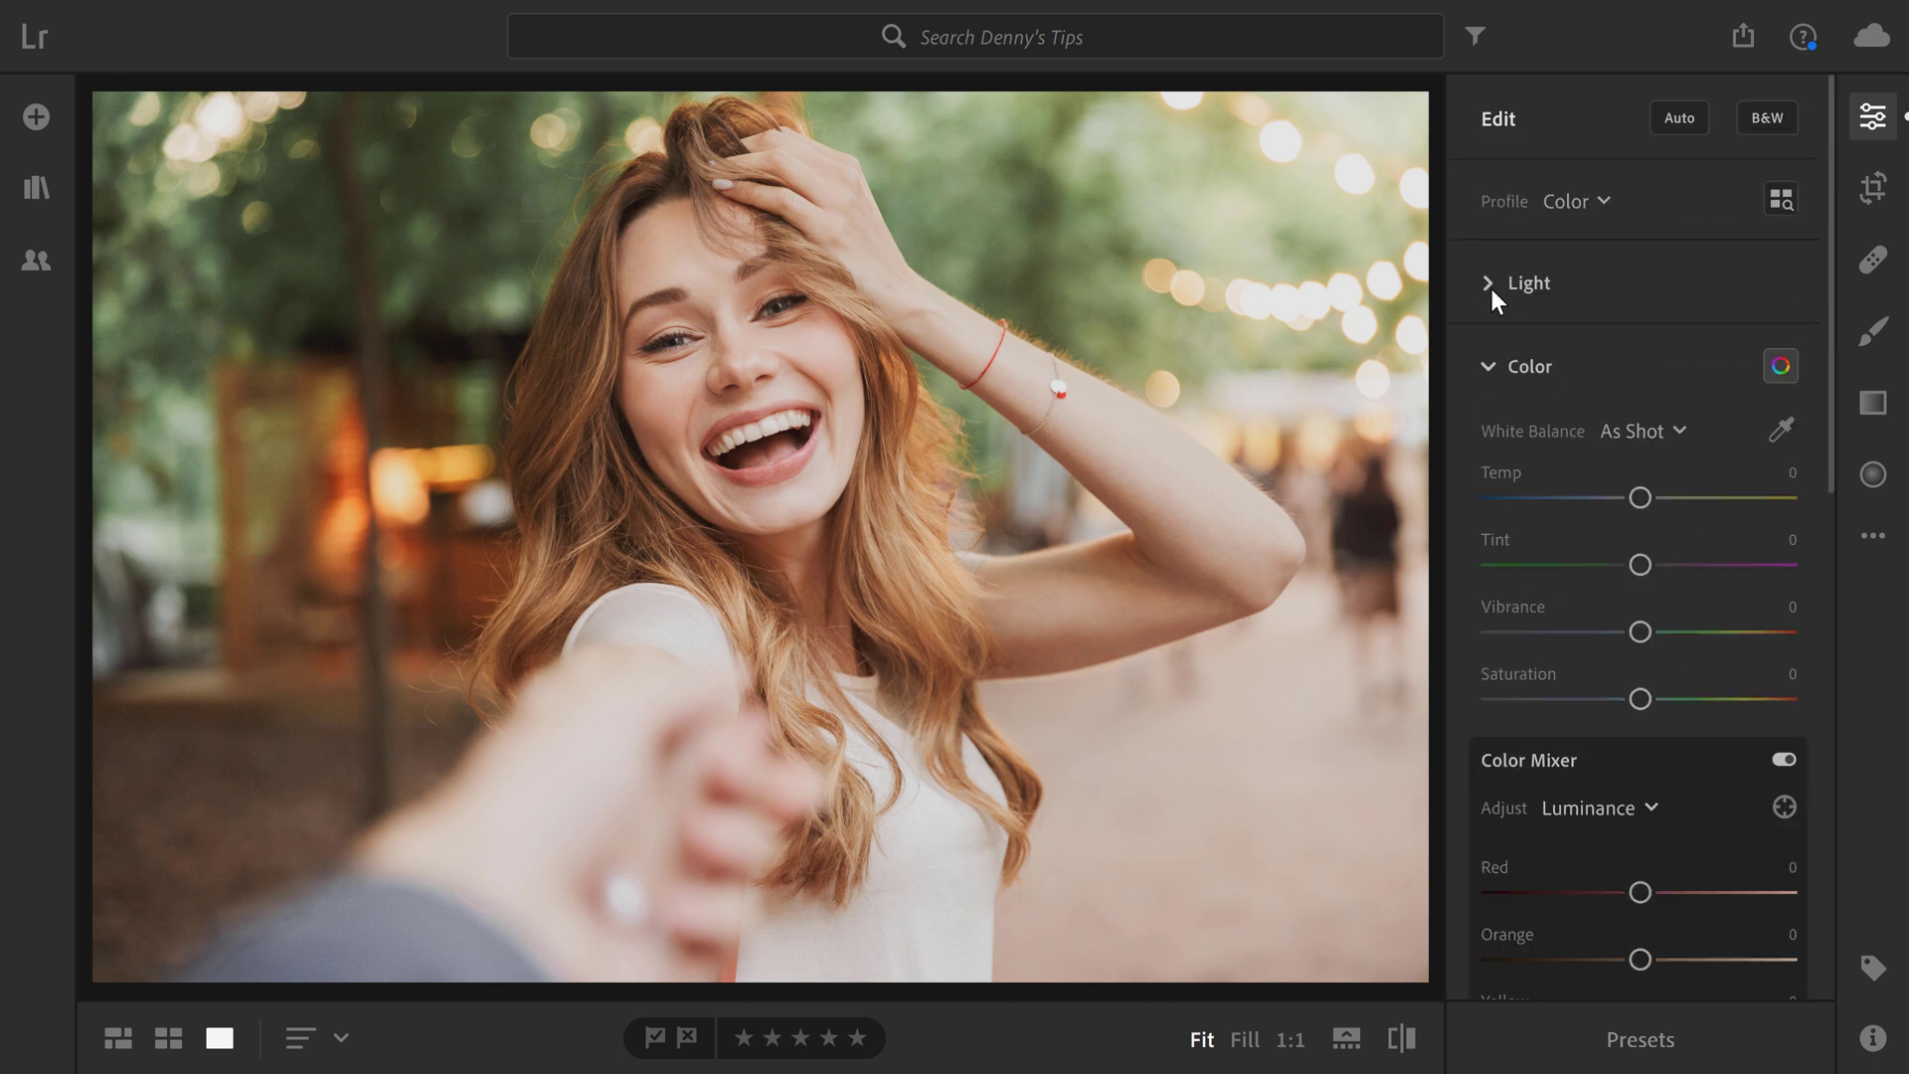
{"action": "scroll", "coordinate": [1621, 465], "scroll_direction": "down", "scroll_amount": 6}
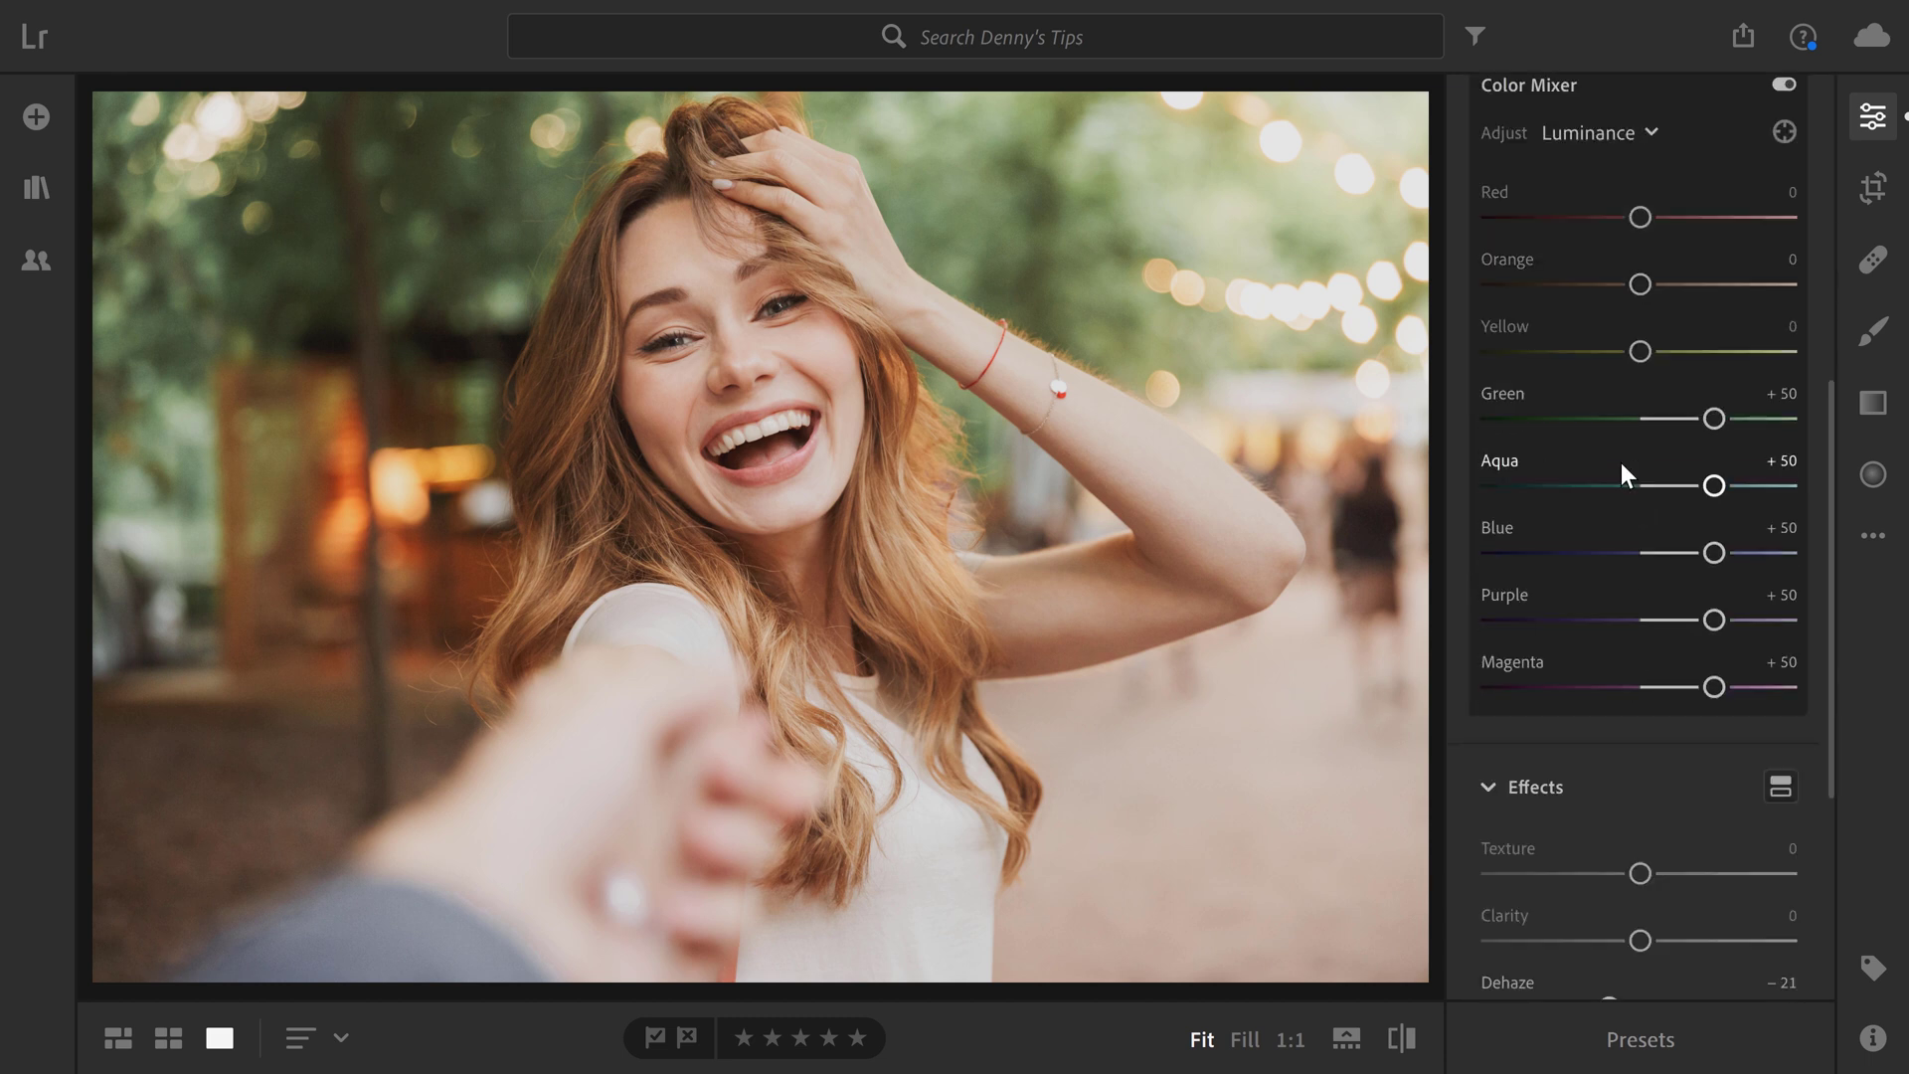
{"action": "left_click", "coordinate": [1601, 133]}
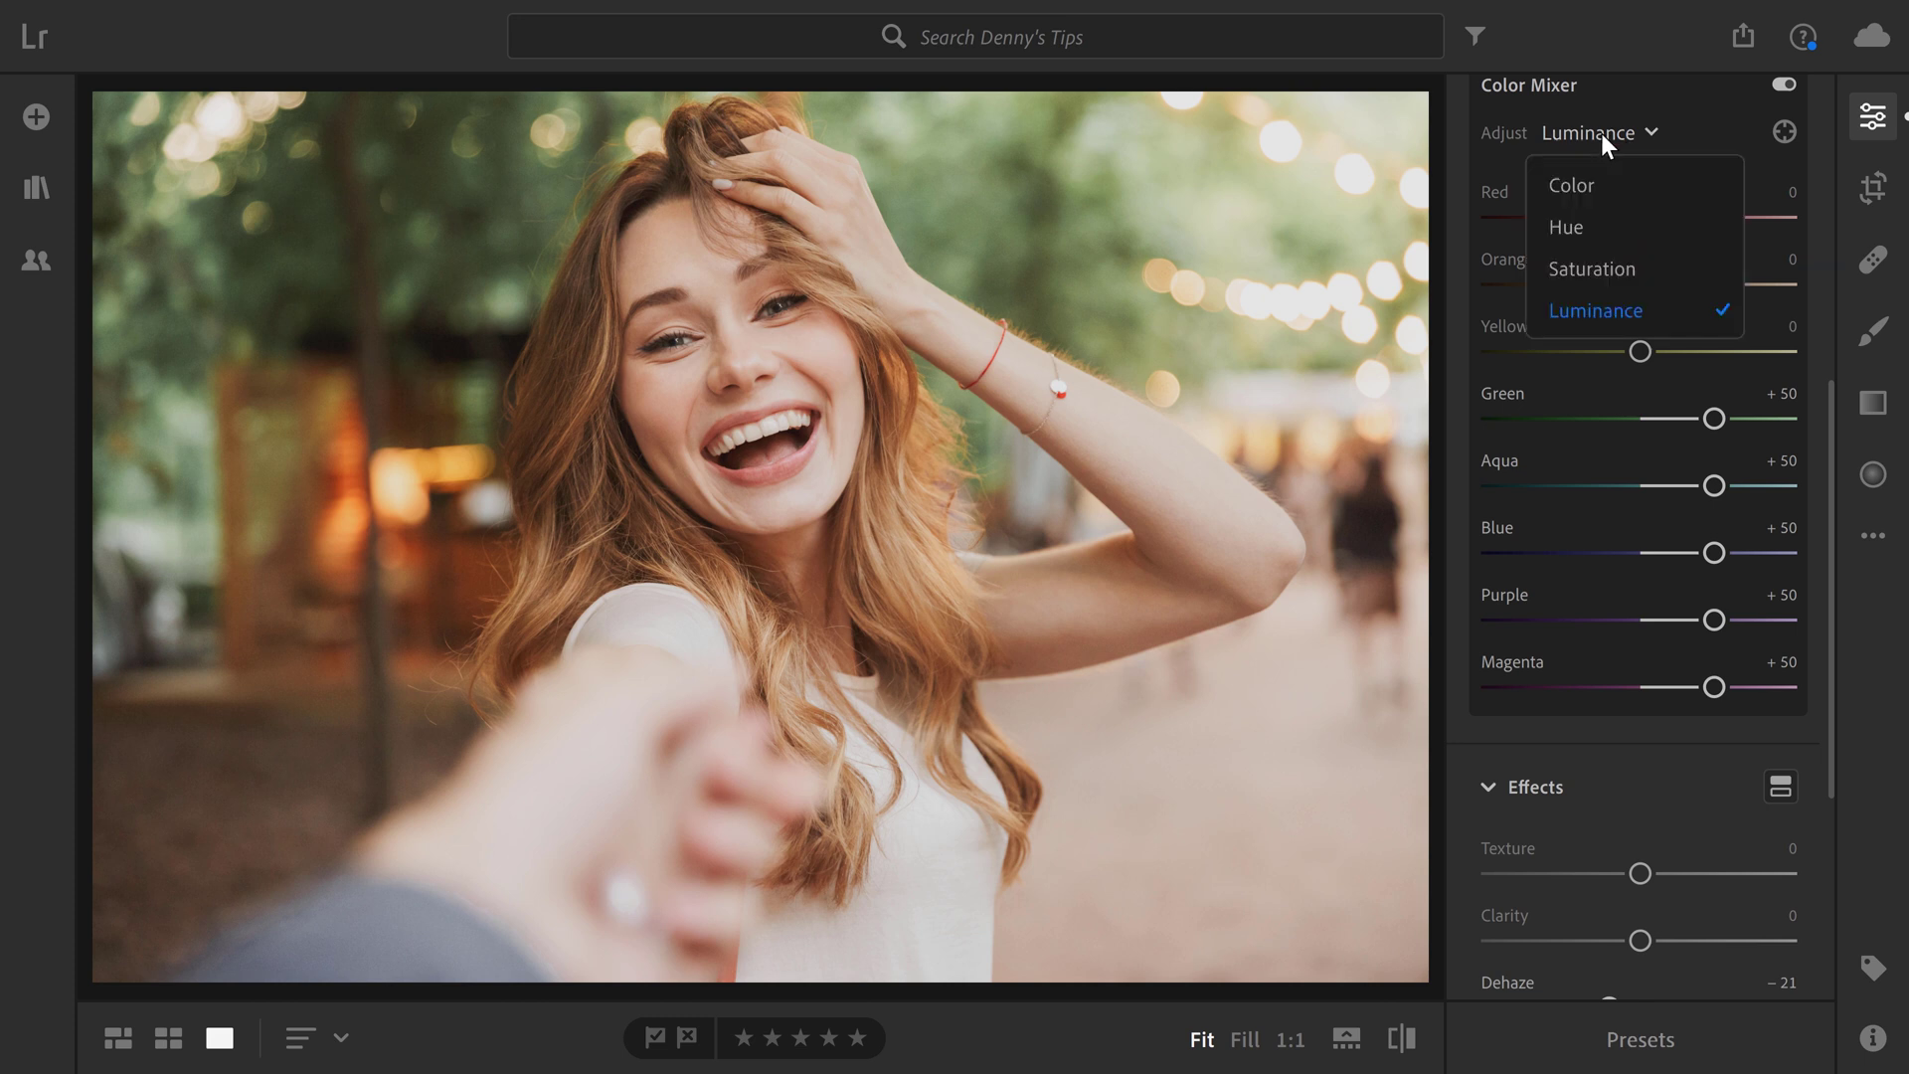
{"action": "left_click", "coordinate": [1607, 231]}
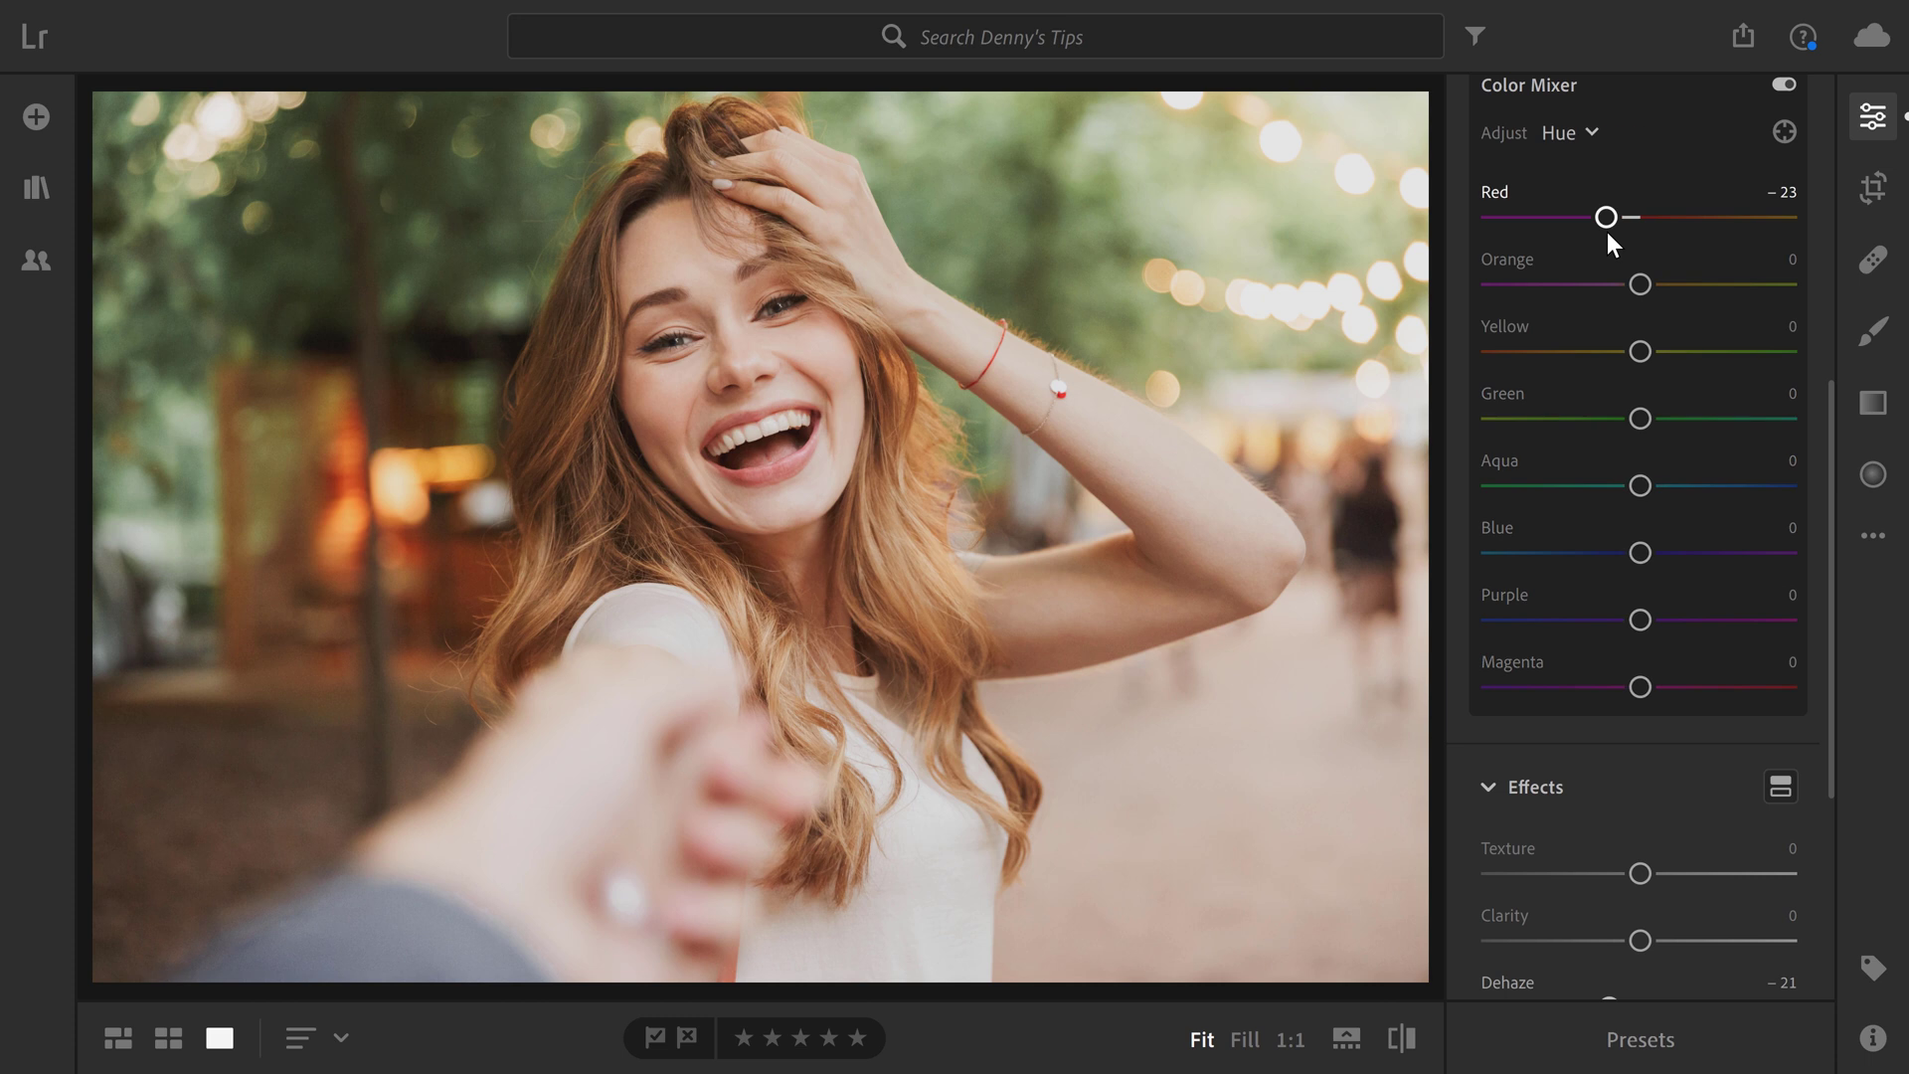
{"action": "key", "text": "ctrl+z"}
{"action": "mouse_move", "coordinate": [1641, 418]}
{"action": "left_mouse_down"}
{"action": "mouse_move", "coordinate": [1732, 418]}
{"action": "mouse_move", "coordinate": [1675, 426]}
{"action": "left_mouse_up"}
Raise Green luminance to +78 and Yellow luminance to +15
{"action": "left_click", "coordinate": [1567, 133]}
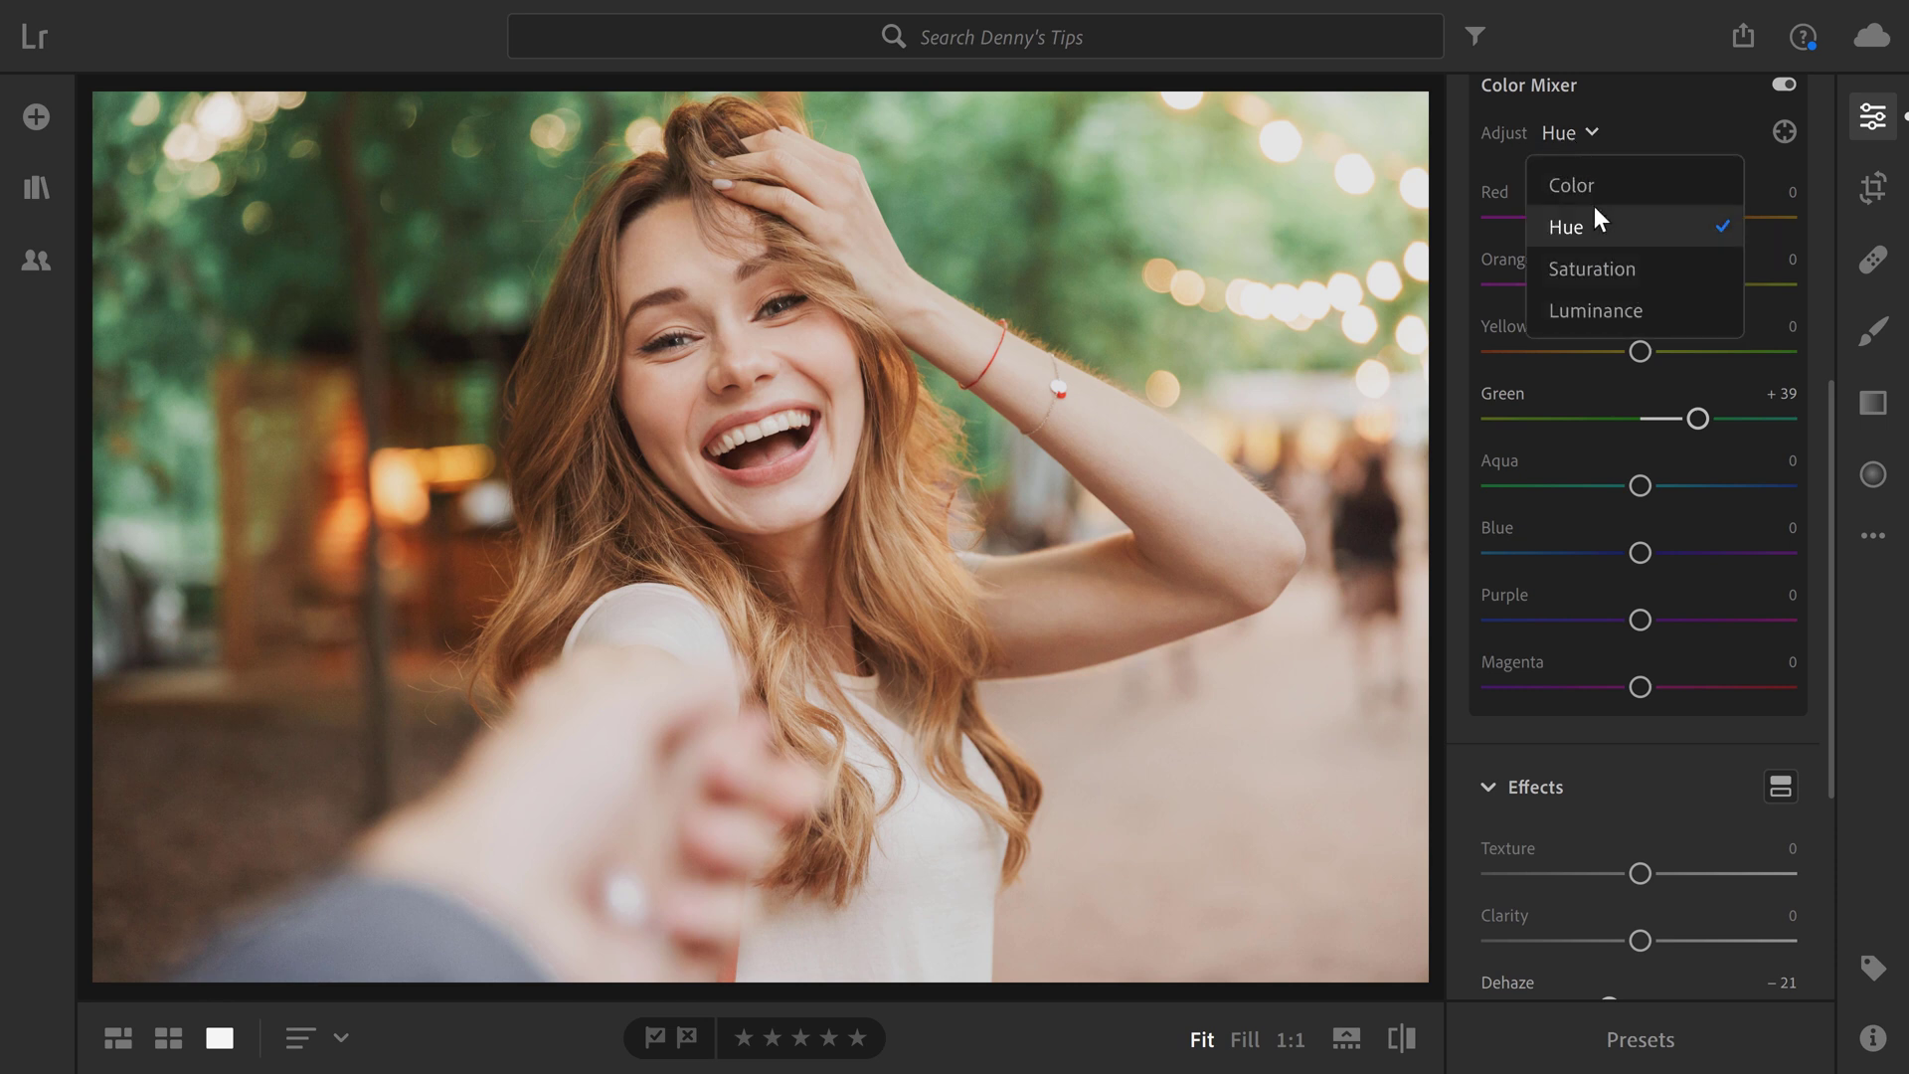
{"action": "left_click", "coordinate": [1631, 303]}
{"action": "left_click_drag", "start_coordinate": [1714, 420], "coordinate": [1750, 414]}
{"action": "mouse_move", "coordinate": [1654, 350]}
{"action": "left_mouse_down"}
{"action": "mouse_move", "coordinate": [1792, 350]}
{"action": "mouse_move", "coordinate": [1671, 360]}
{"action": "left_mouse_up"}
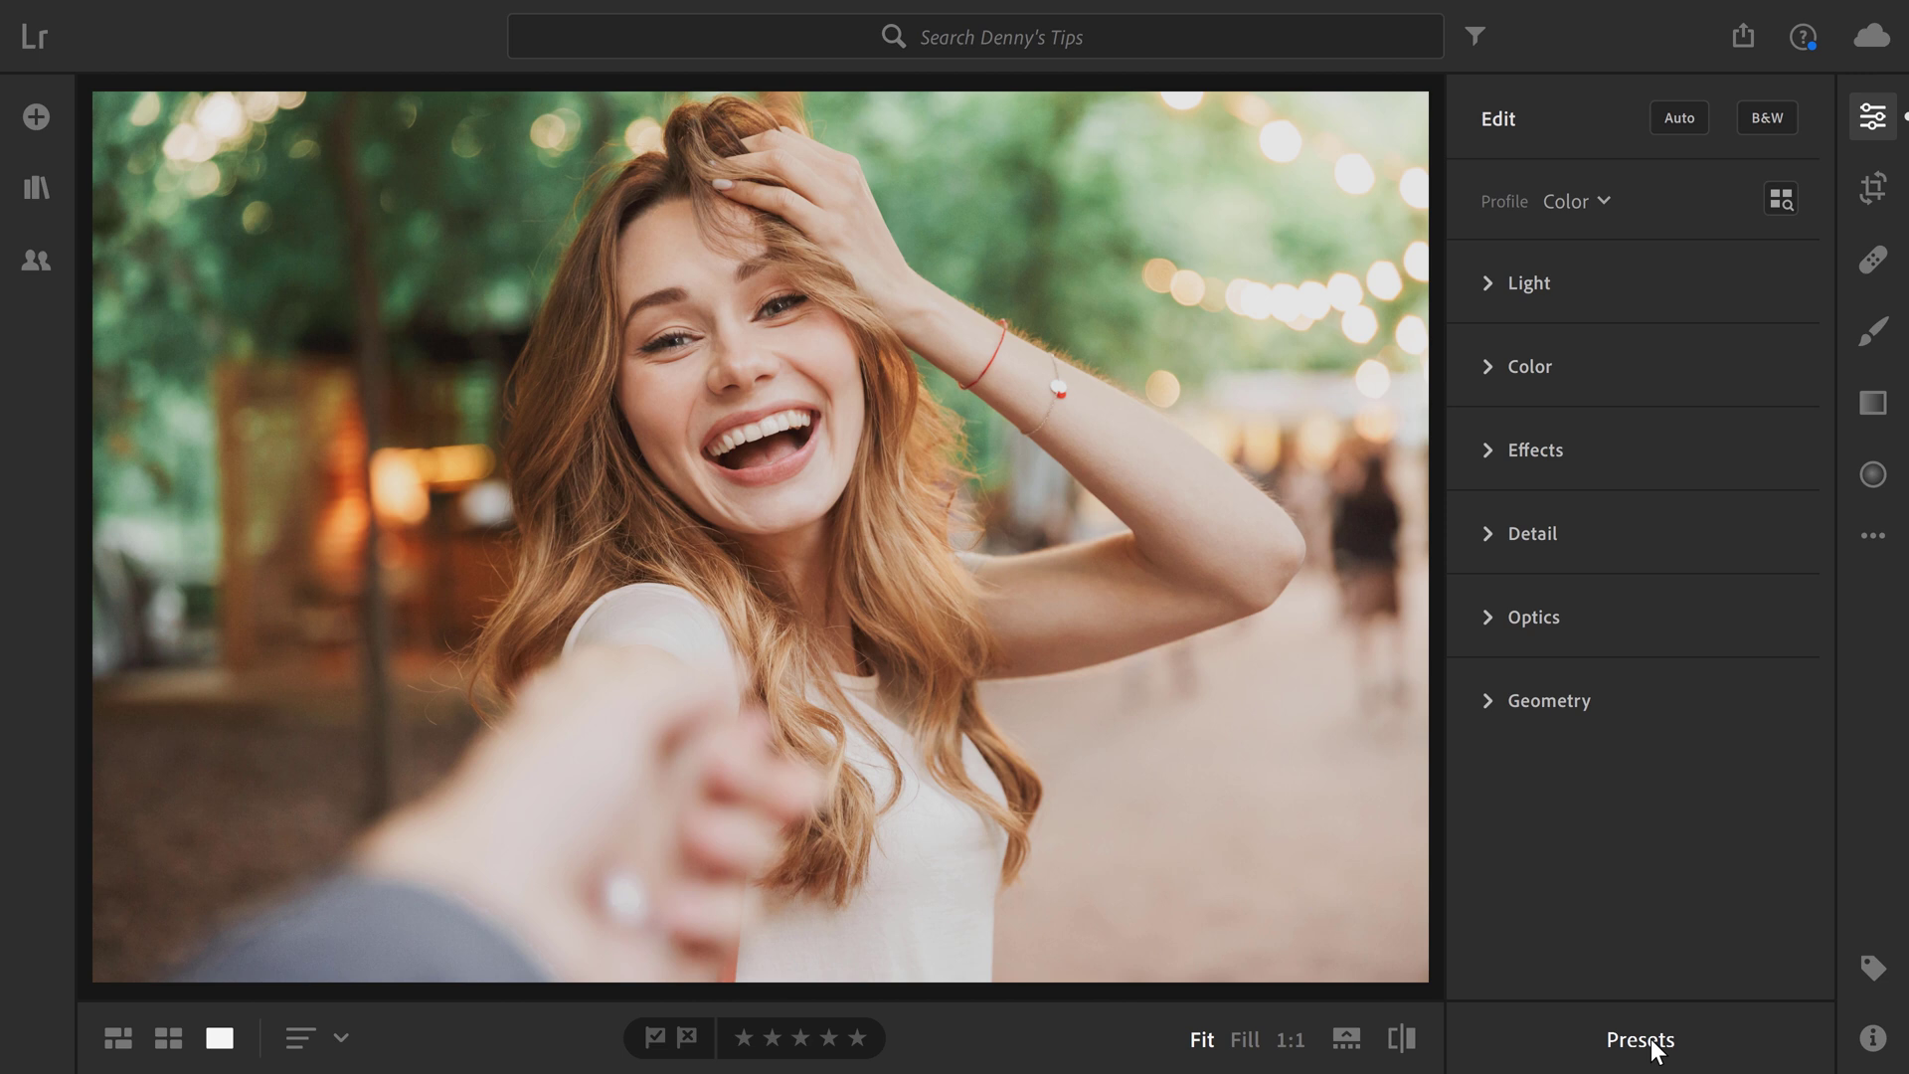
Create a 'Light and Airy' preset with only modified settings and select it under User Presets
{"action": "left_click", "coordinate": [1641, 1040]}
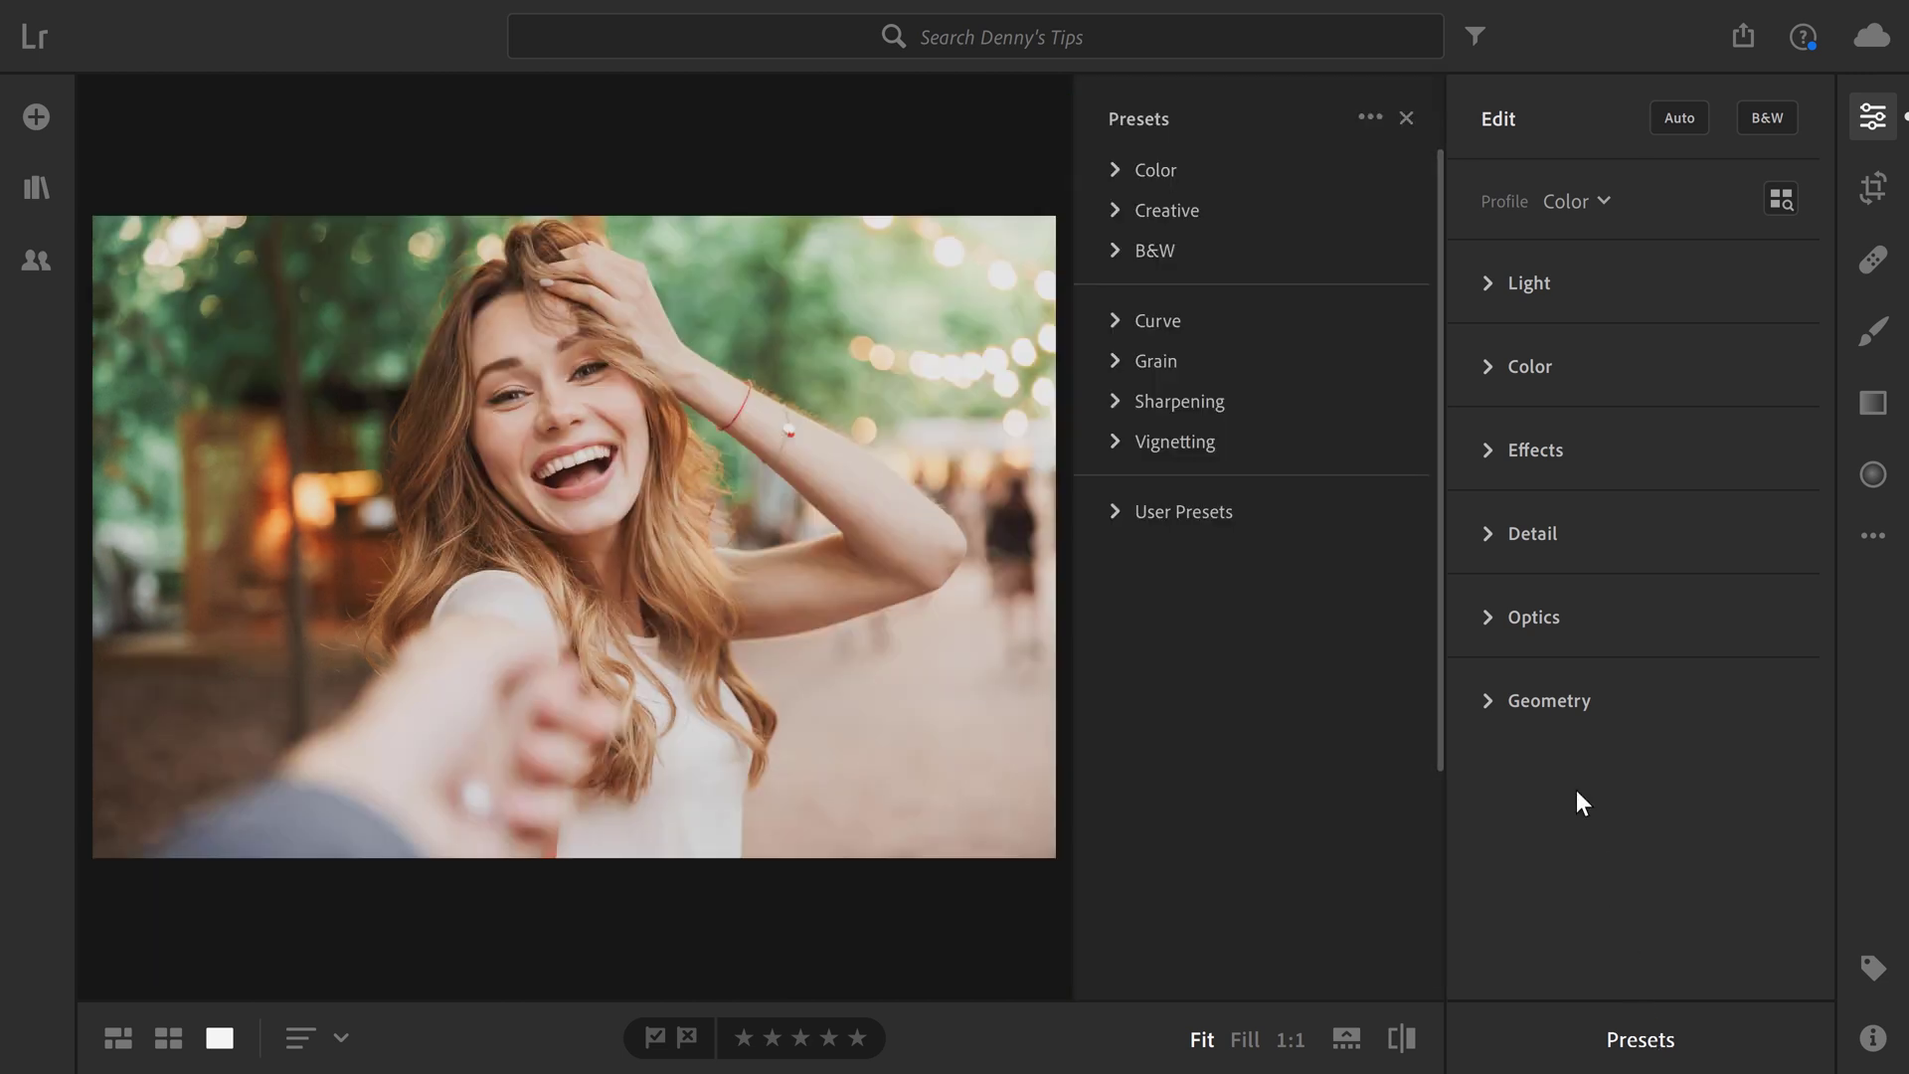
{"action": "left_click", "coordinate": [1370, 116]}
{"action": "left_click", "coordinate": [1334, 181]}
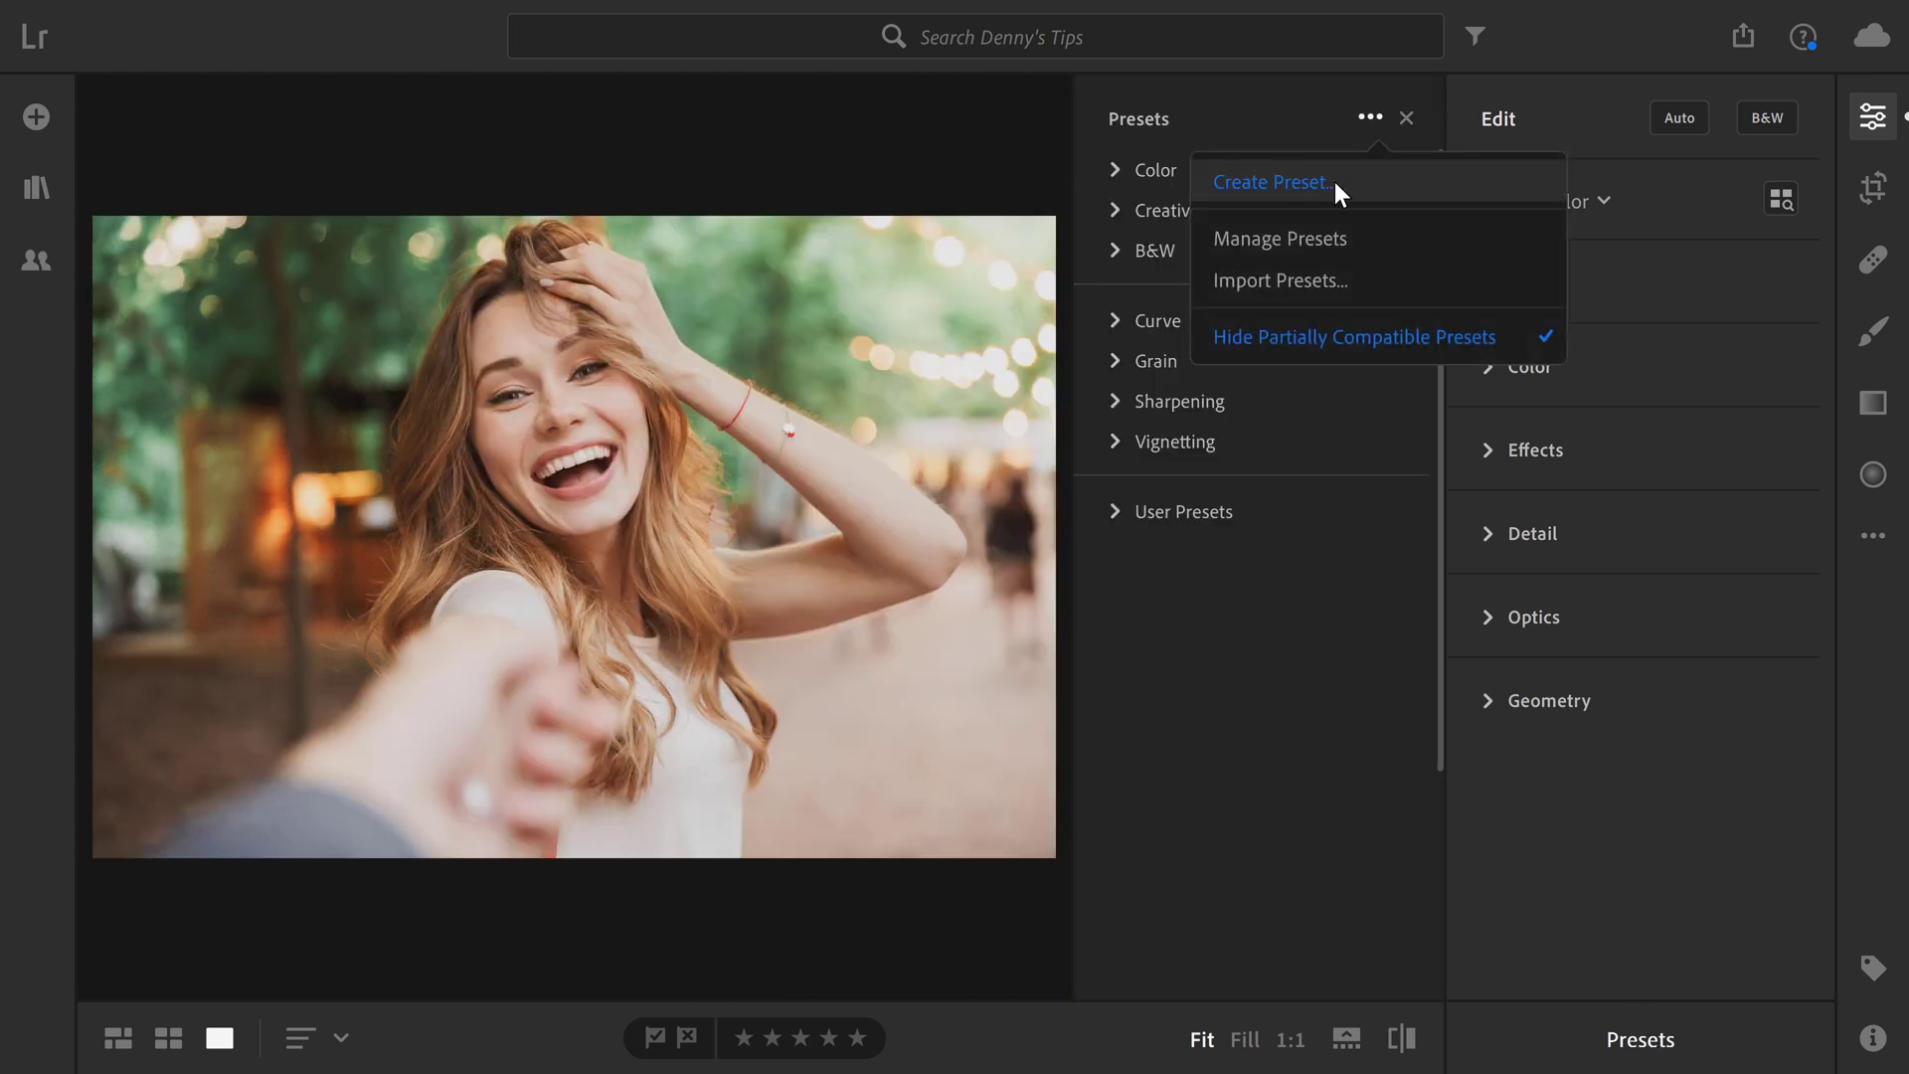
{"action": "type", "text": "Light and Airy"}
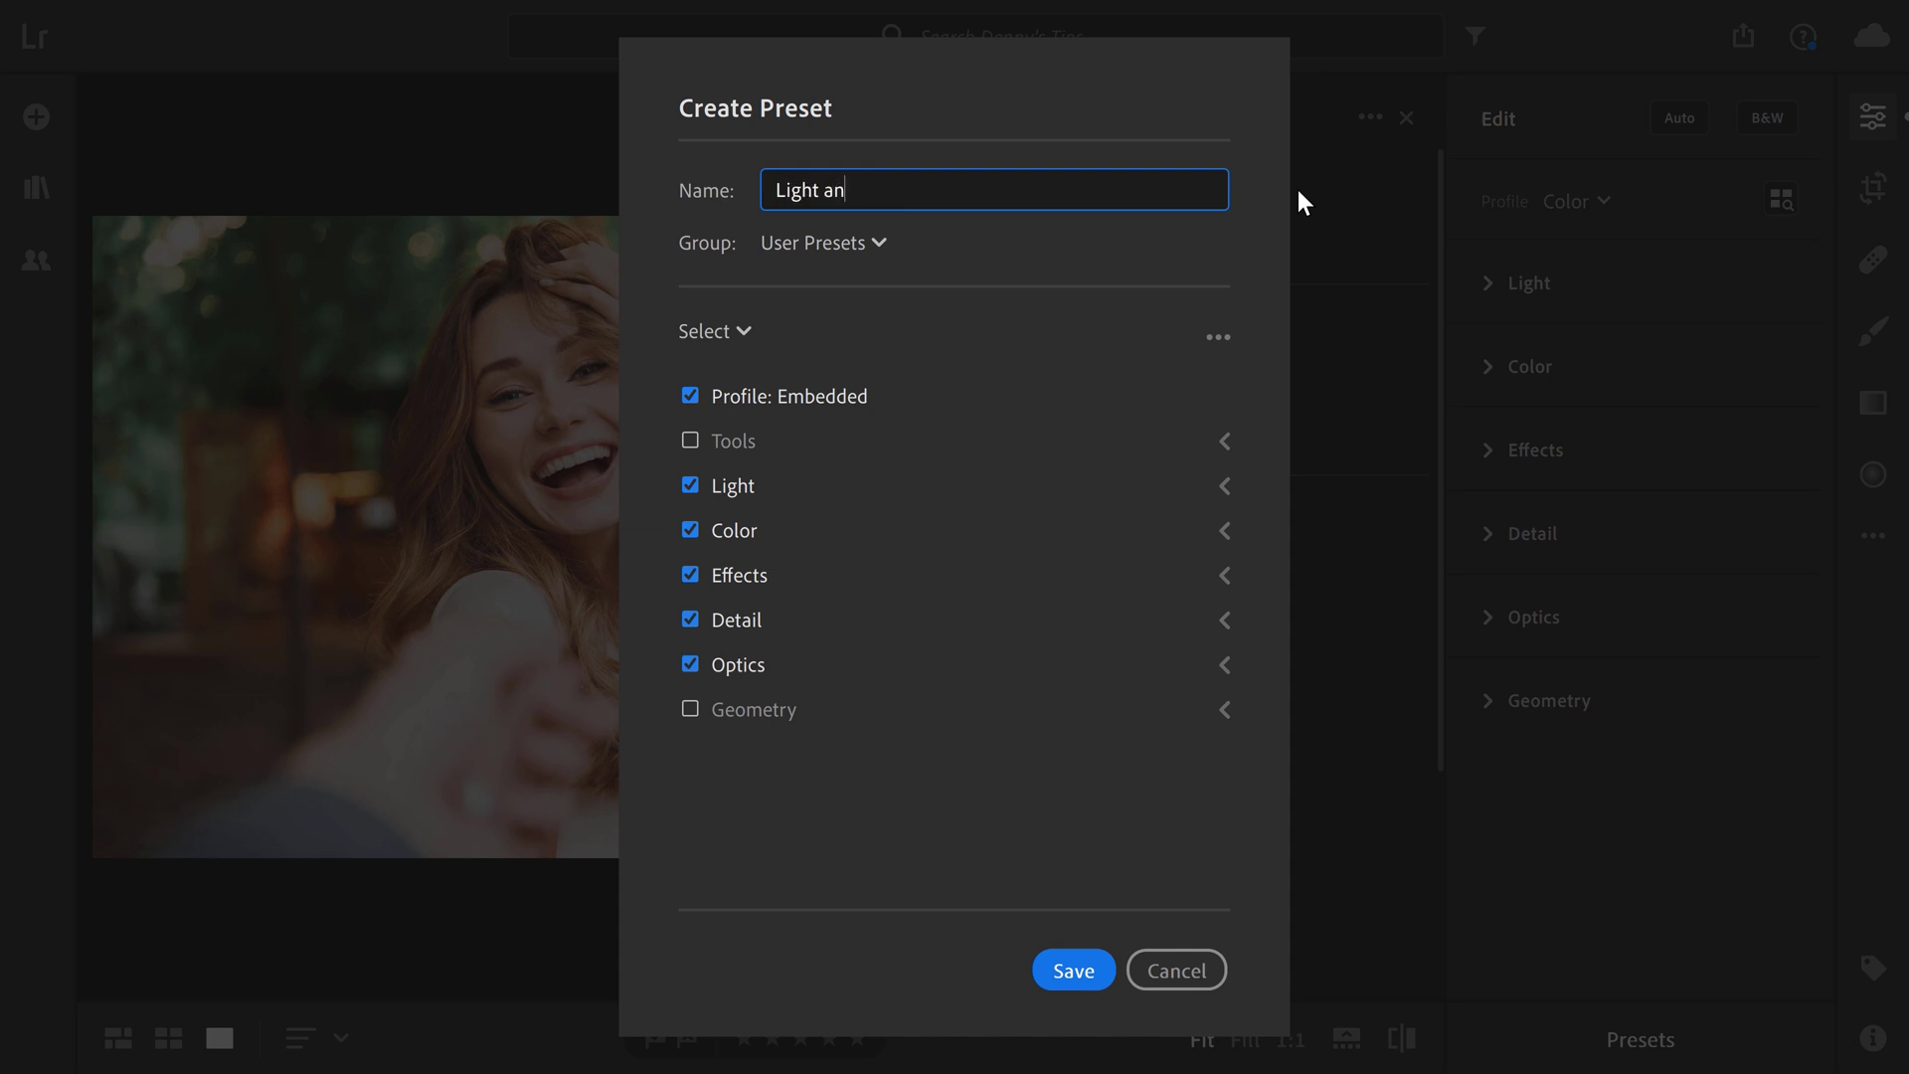
{"action": "left_click", "coordinate": [725, 323]}
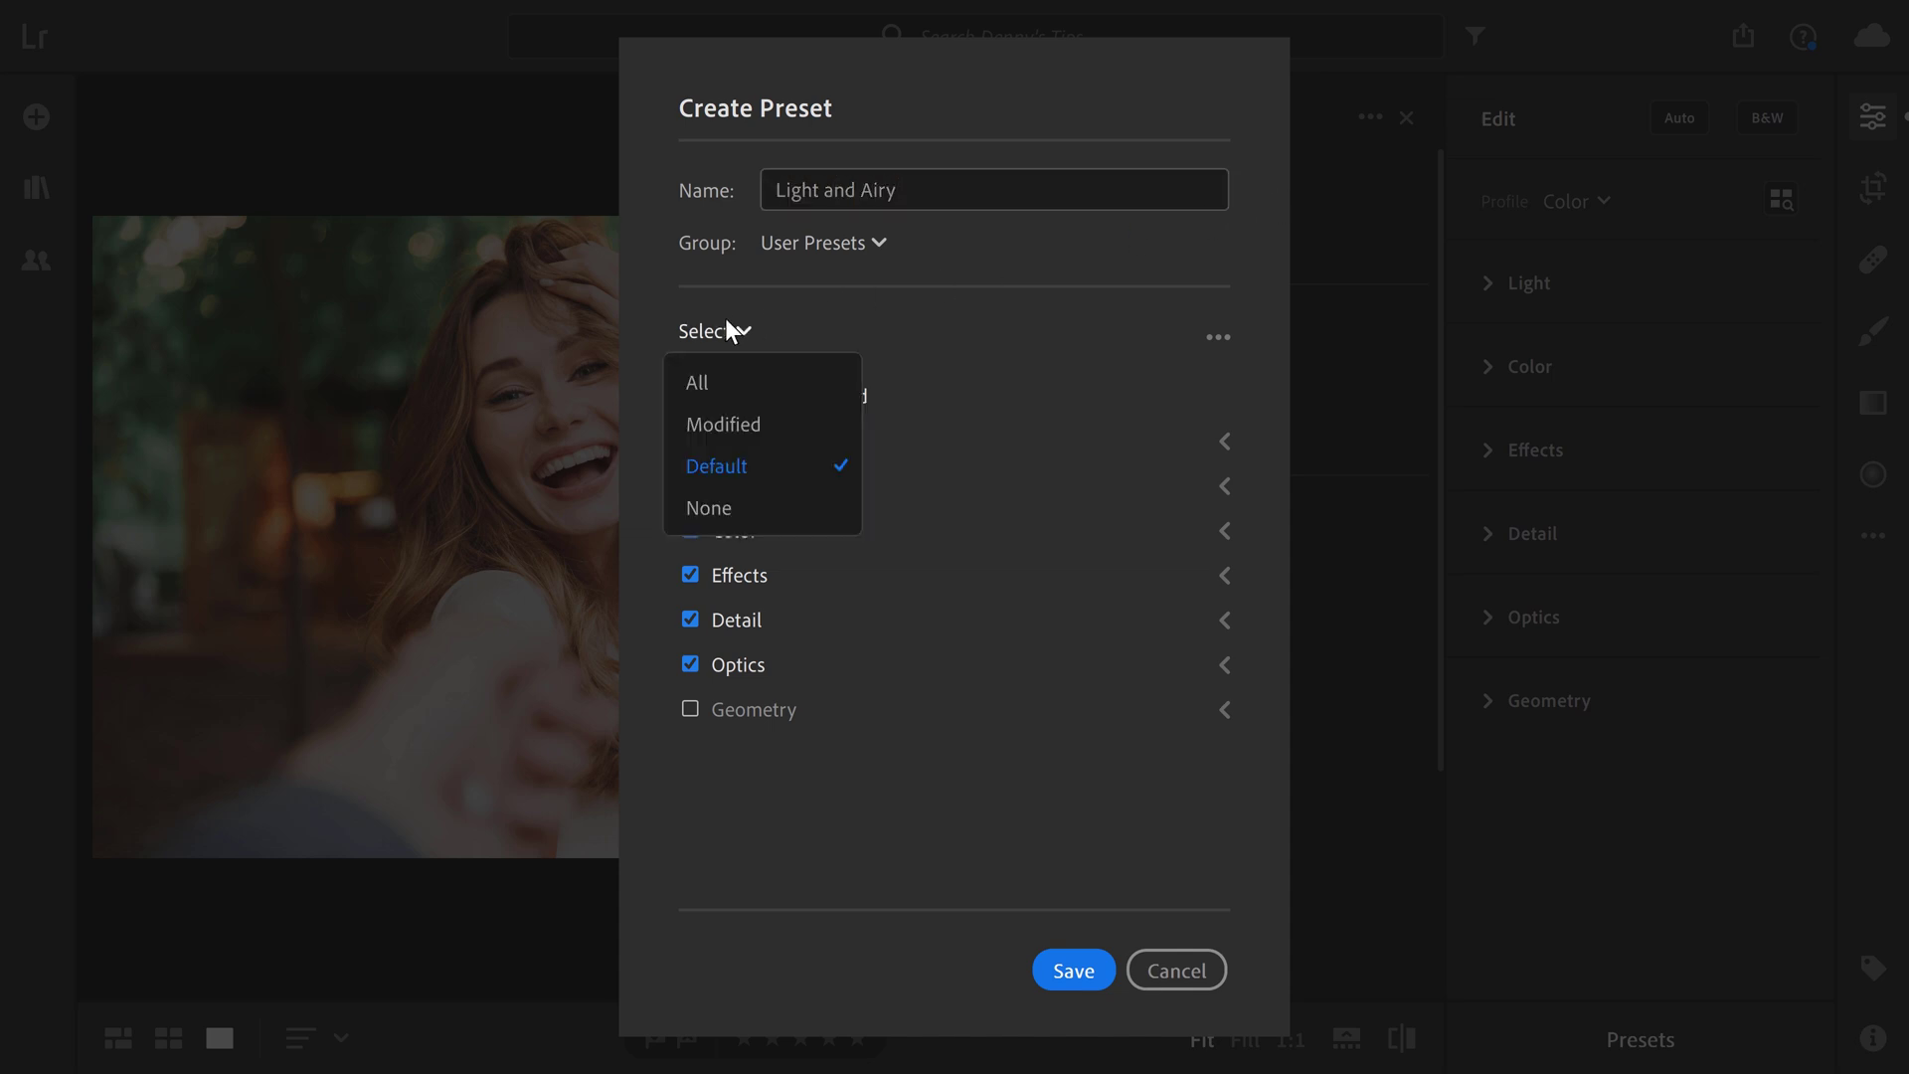
{"action": "left_click", "coordinate": [771, 425]}
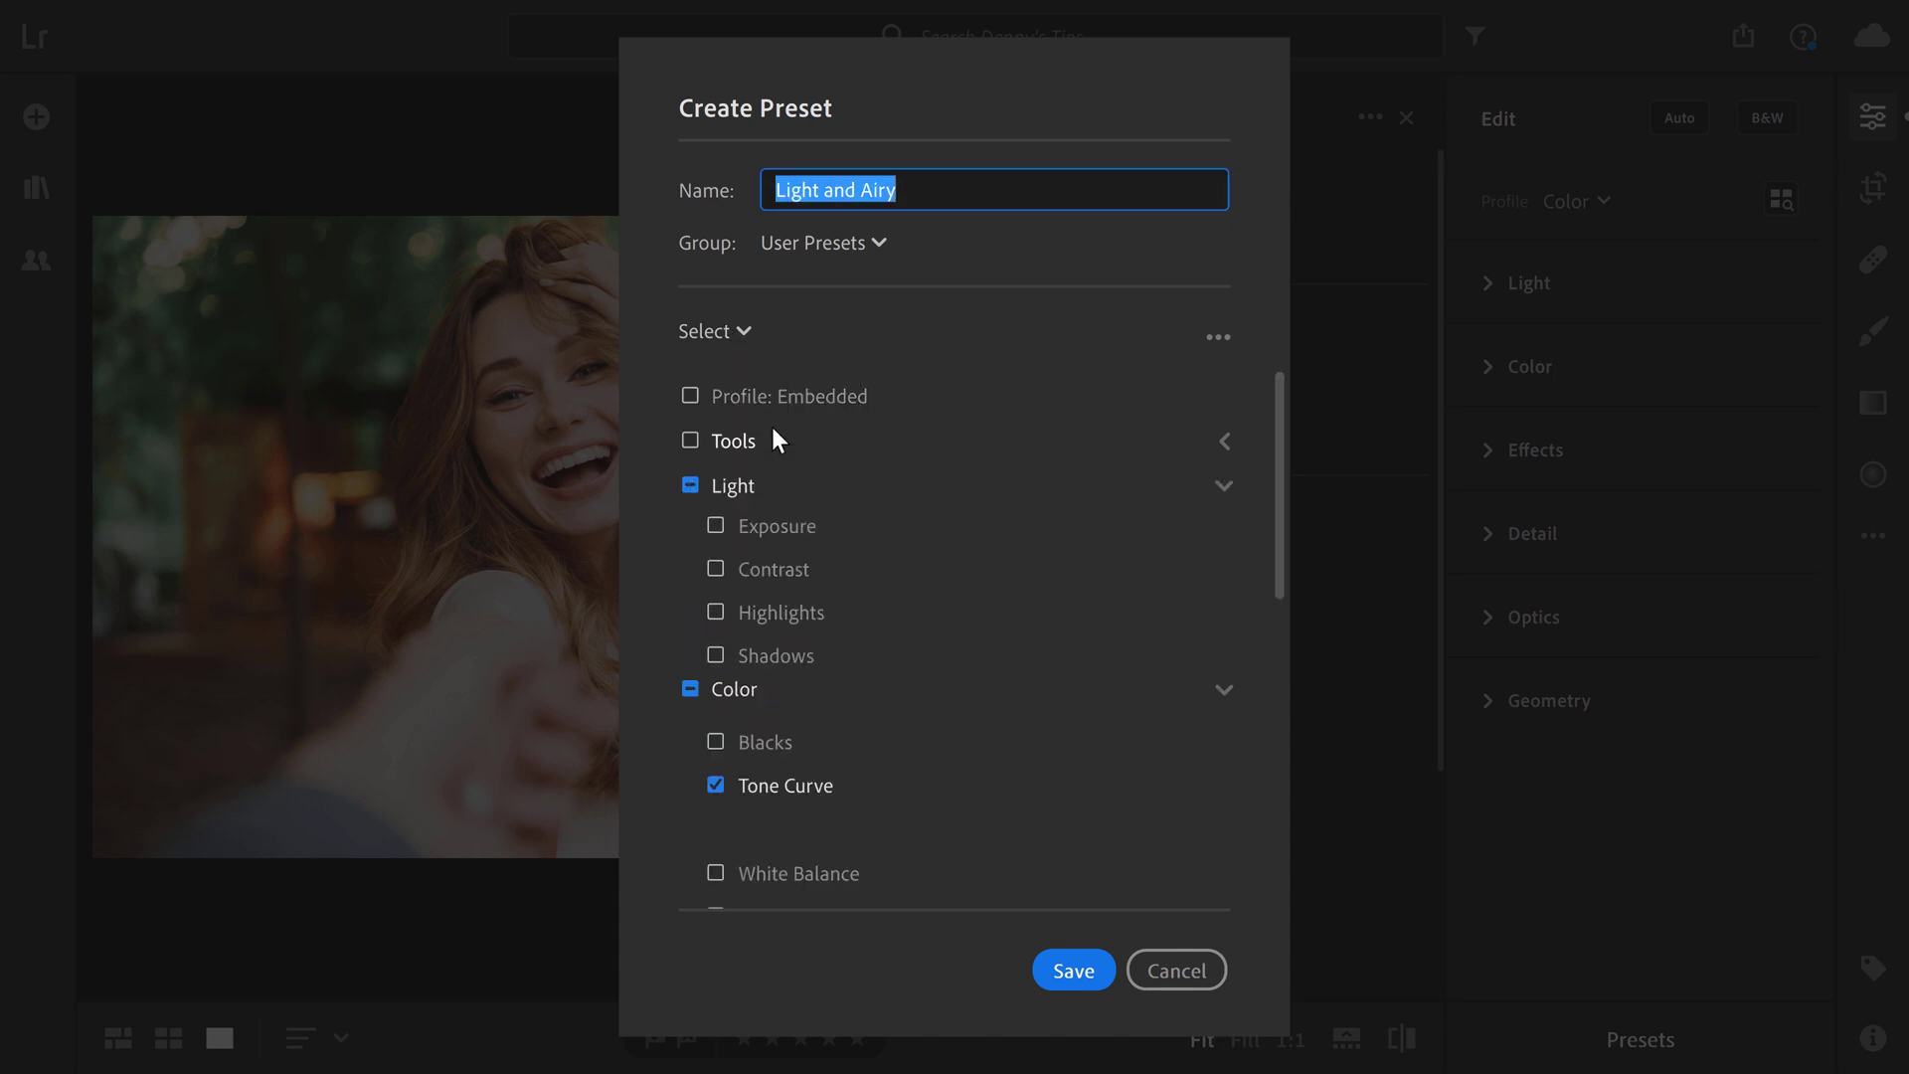
{"action": "left_click", "coordinate": [1080, 967]}
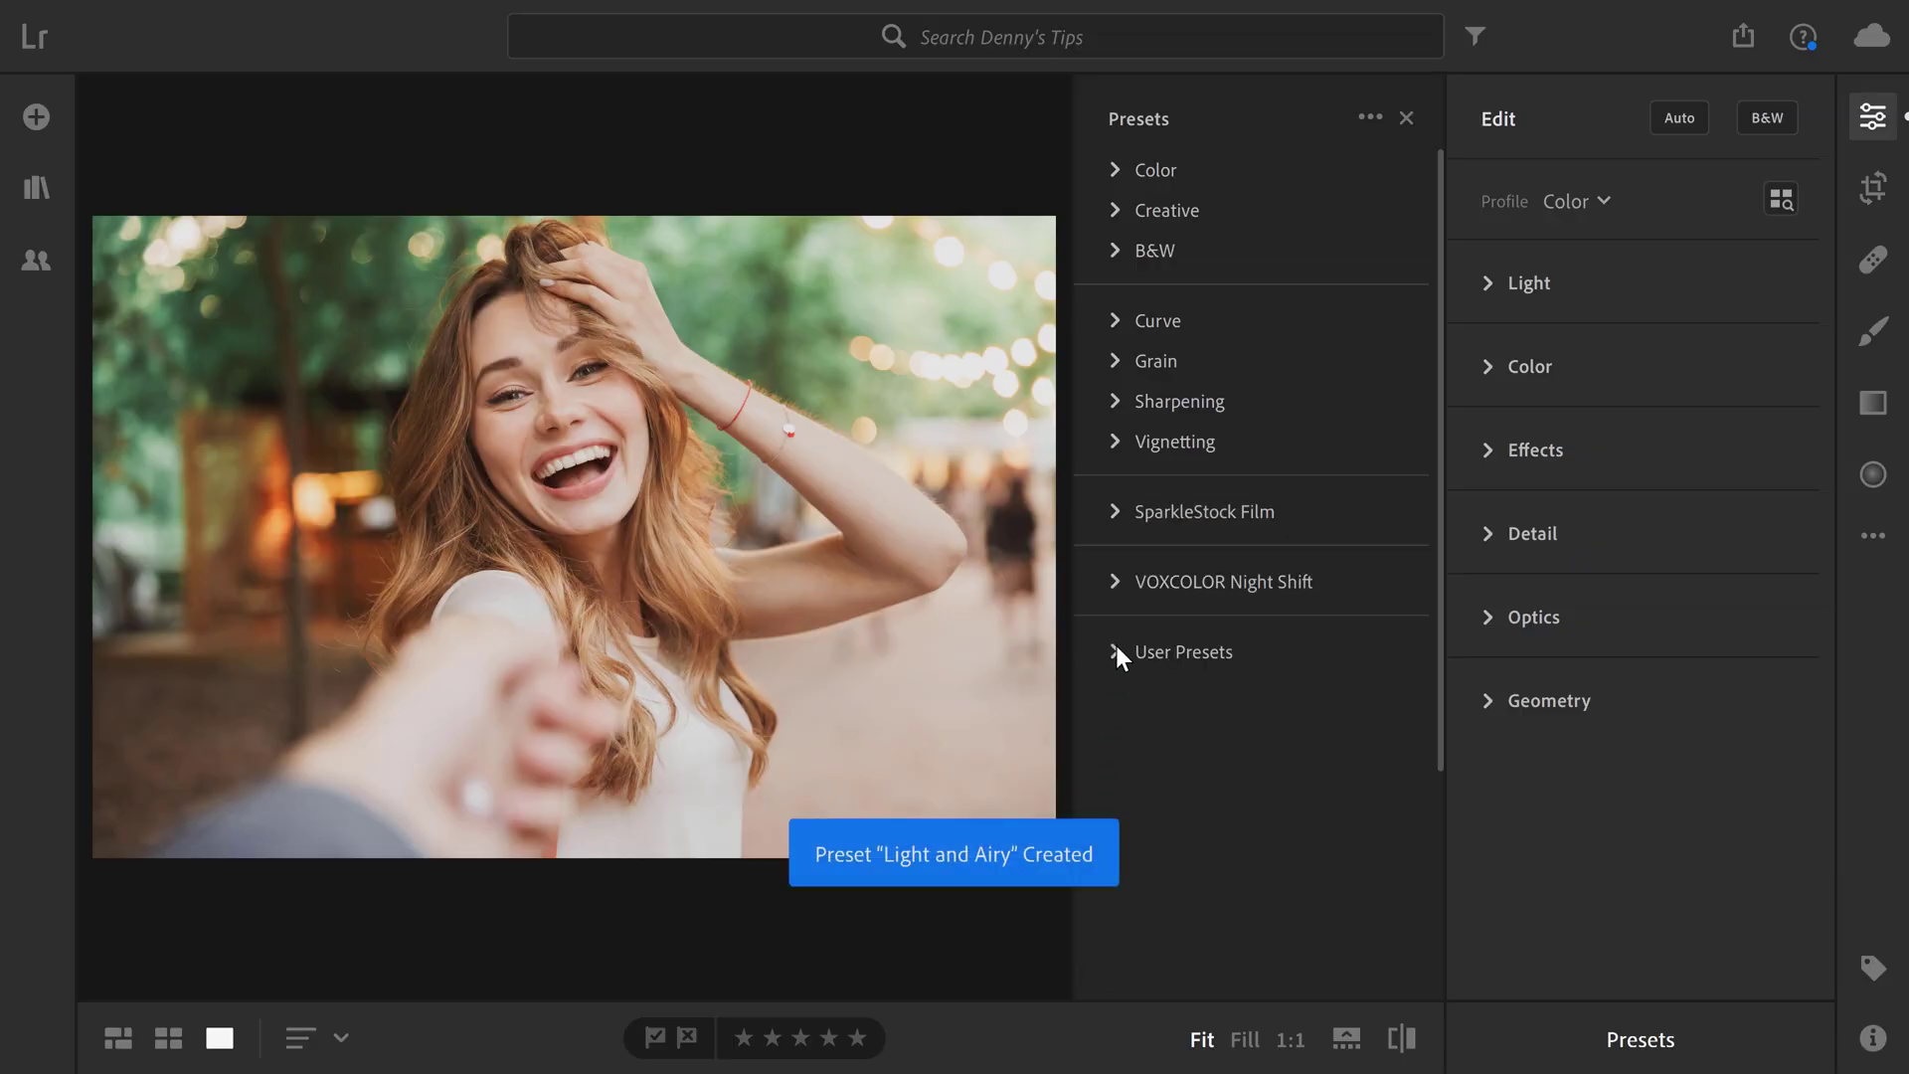
{"action": "left_click", "coordinate": [1116, 649]}
{"action": "left_click", "coordinate": [1132, 691]}
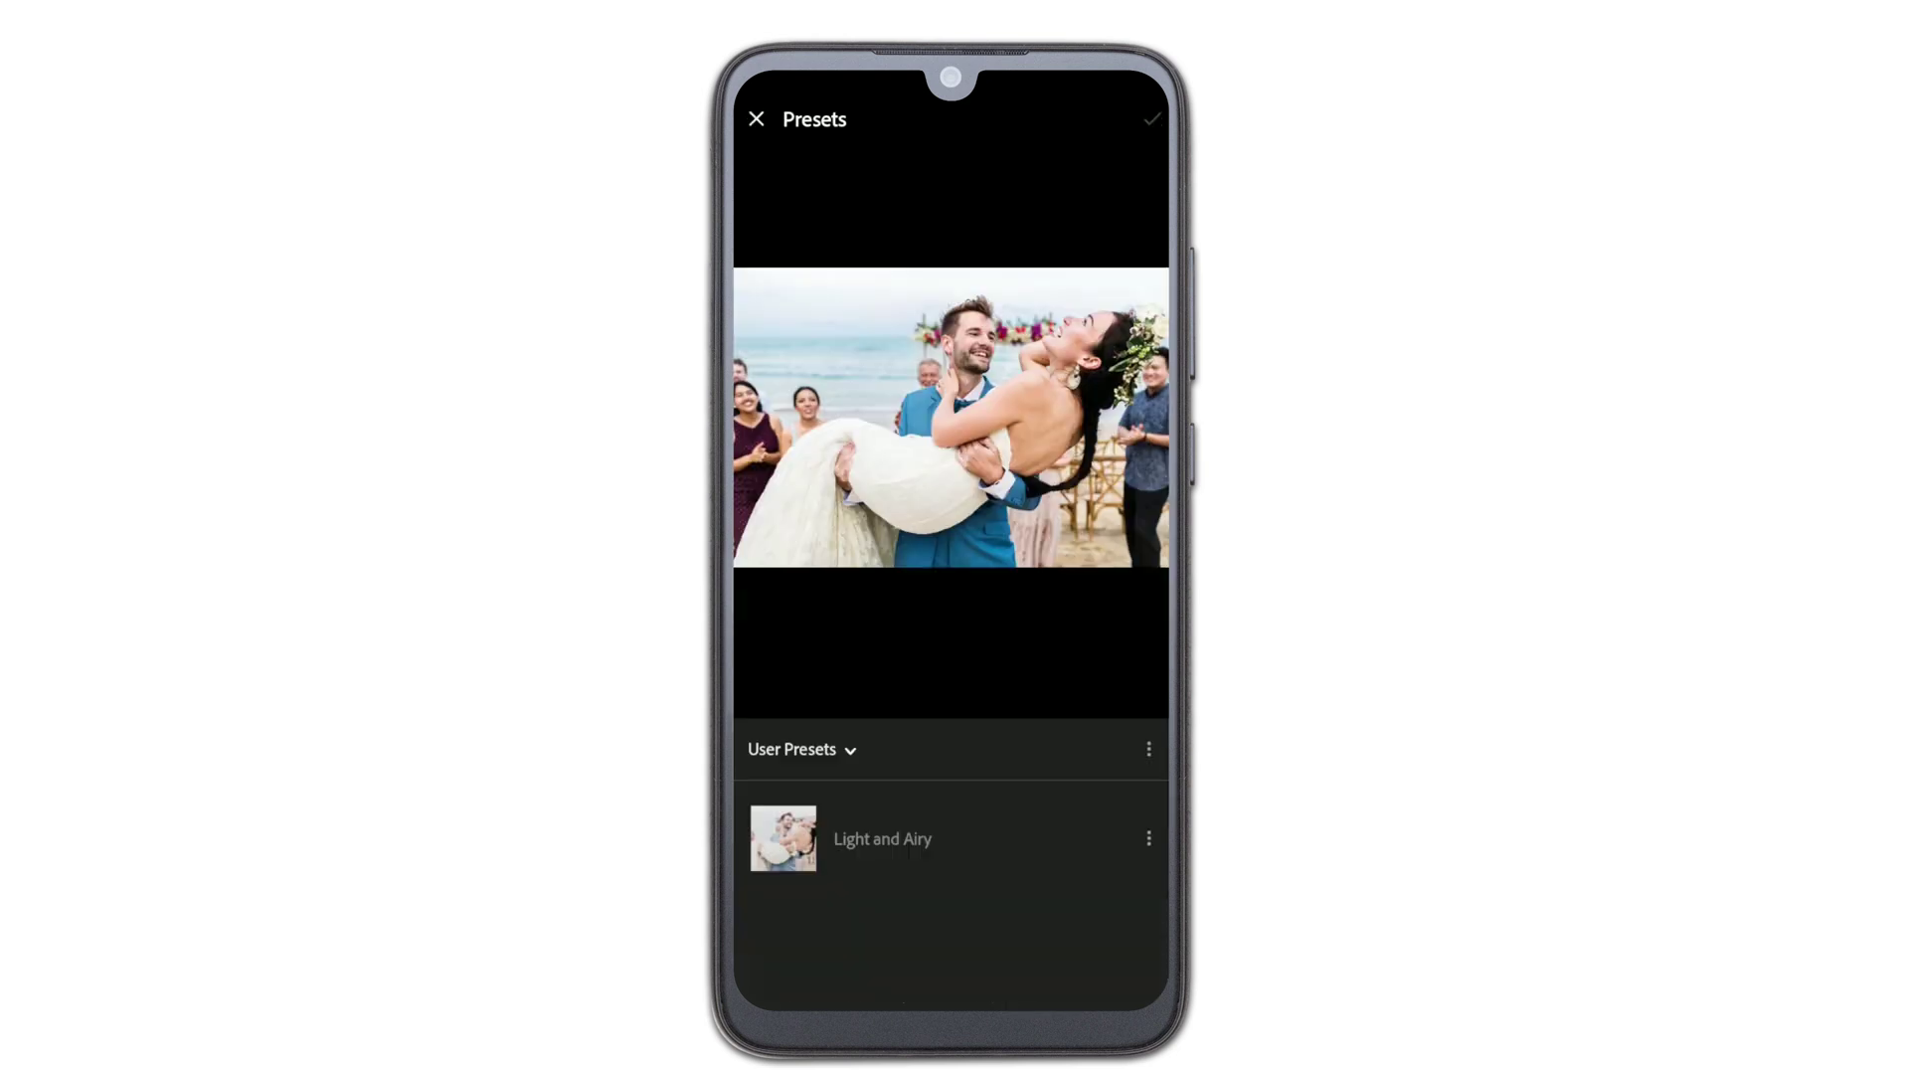
Apply the Light and Airy user preset to the photo
{"action": "left_click", "coordinate": [881, 839]}
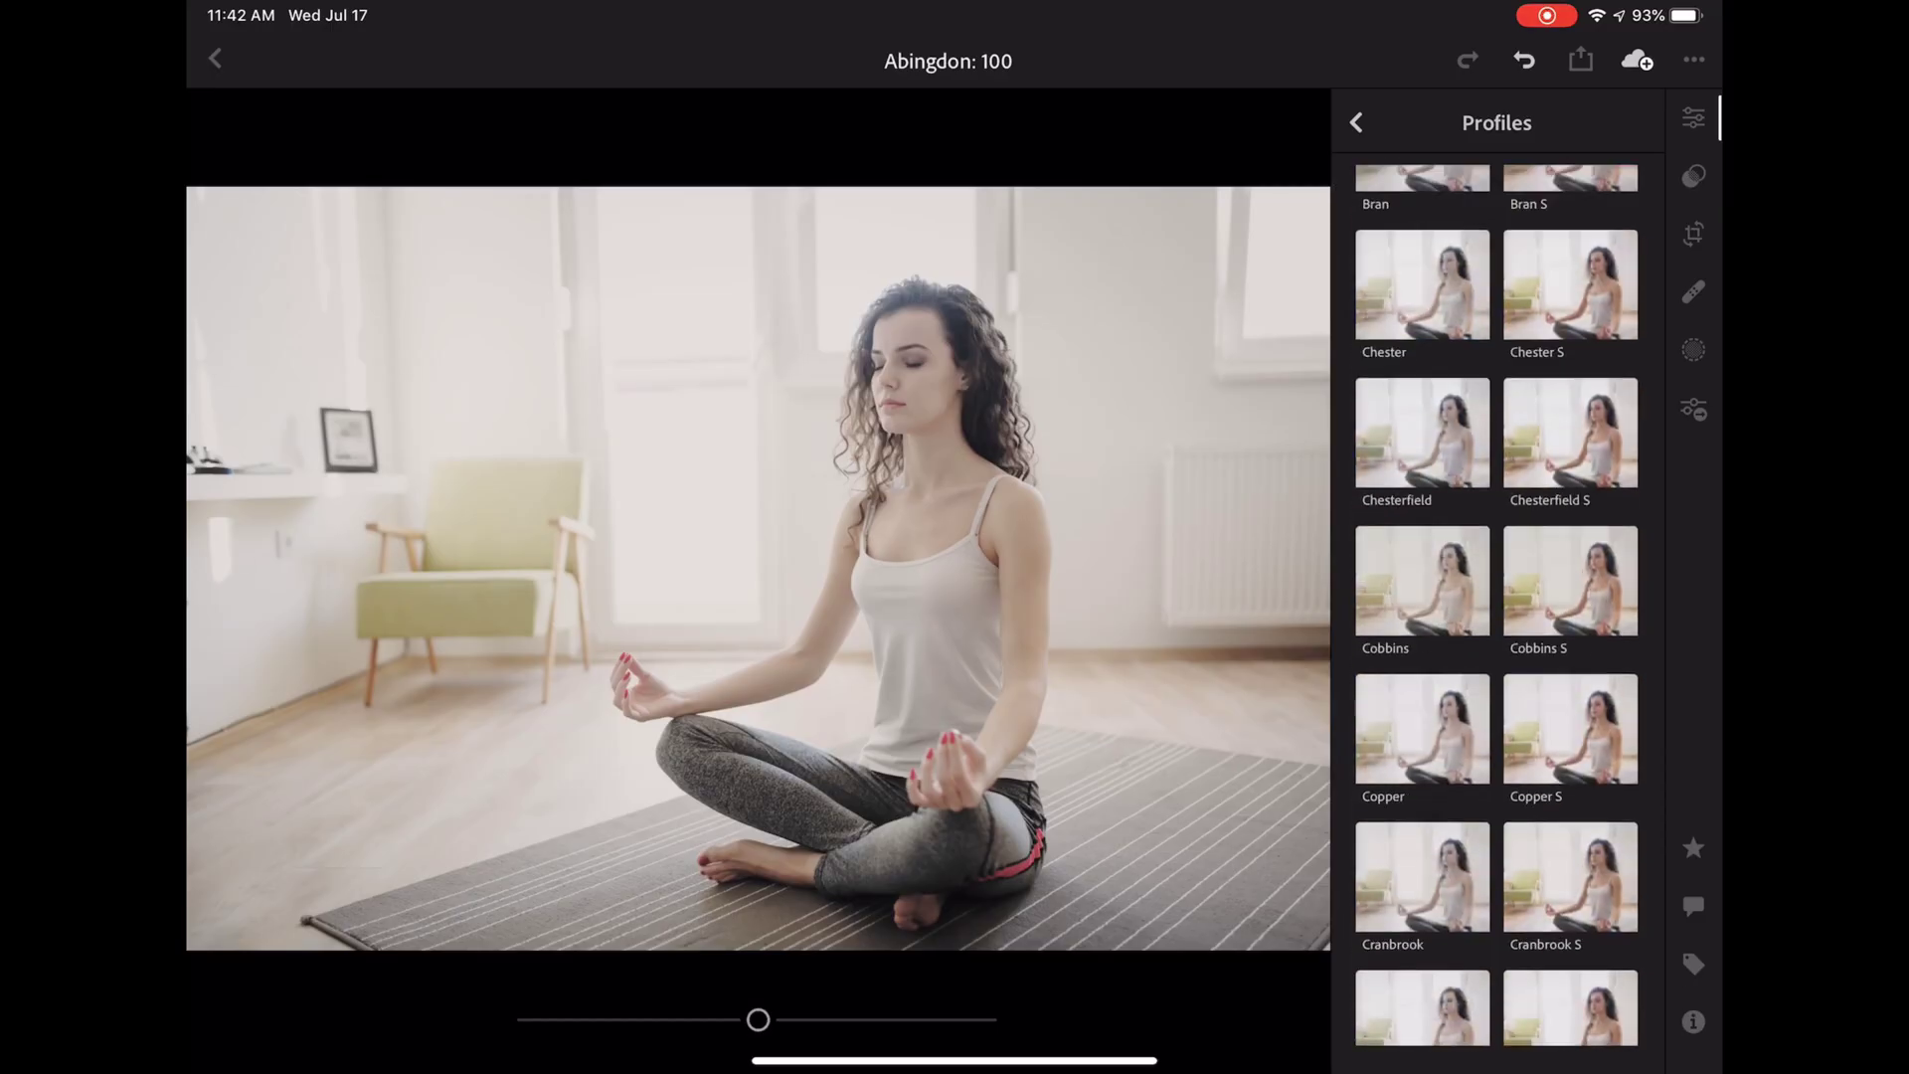
Preview the Farebrother, Filter, Forest and Gascoigne profiles on the meditation photo
{"action": "scroll", "coordinate": [1496, 596], "scroll_direction": "down", "scroll_amount": 3}
{"action": "left_click", "coordinate": [1422, 627]}
{"action": "left_click", "coordinate": [1422, 776]}
{"action": "scroll", "coordinate": [1497, 596], "scroll_direction": "down", "scroll_amount": 5}
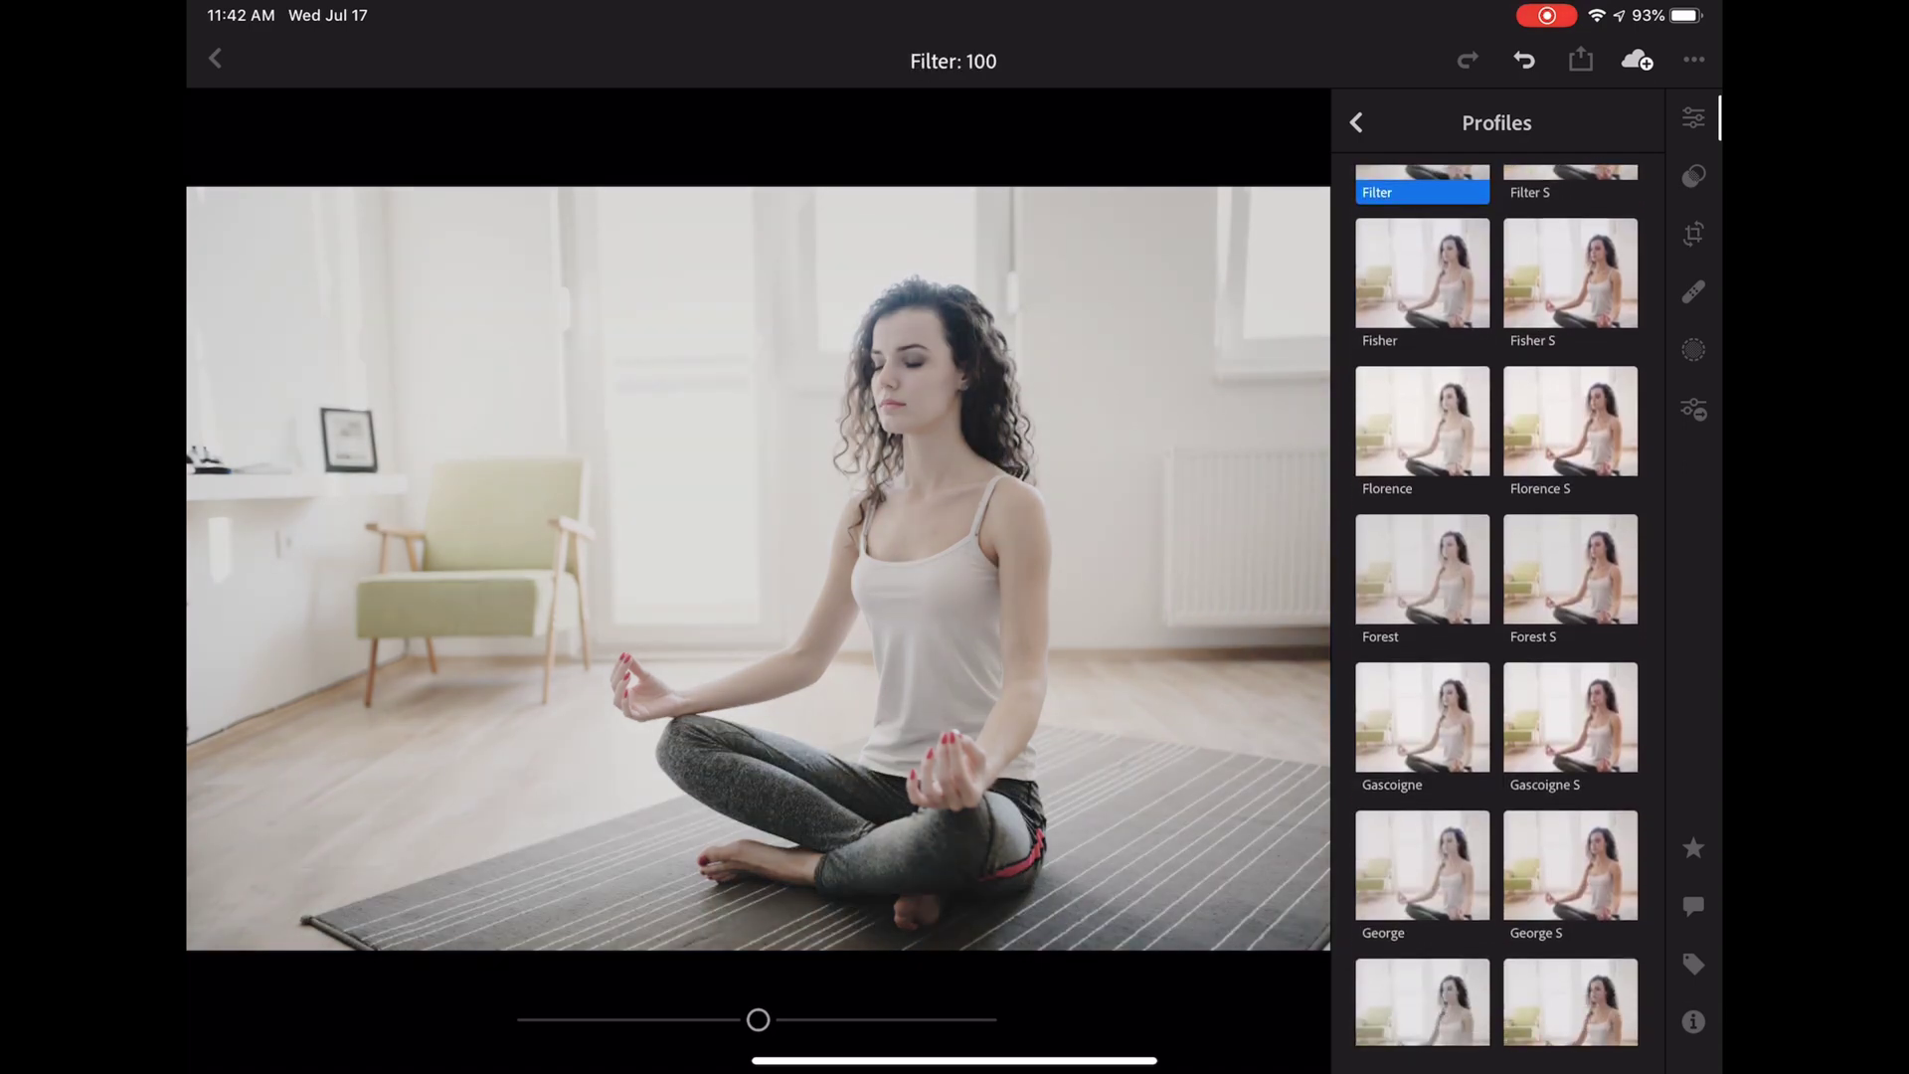
{"action": "left_click", "coordinate": [1422, 616]}
{"action": "scroll", "coordinate": [1497, 596], "scroll_direction": "down", "scroll_amount": 3}
{"action": "left_click", "coordinate": [1422, 398]}
{"action": "scroll", "coordinate": [1497, 596], "scroll_direction": "down", "scroll_amount": 2}
Compare the Great and Great S profiles, settling on Great S
{"action": "left_click", "coordinate": [1421, 597]}
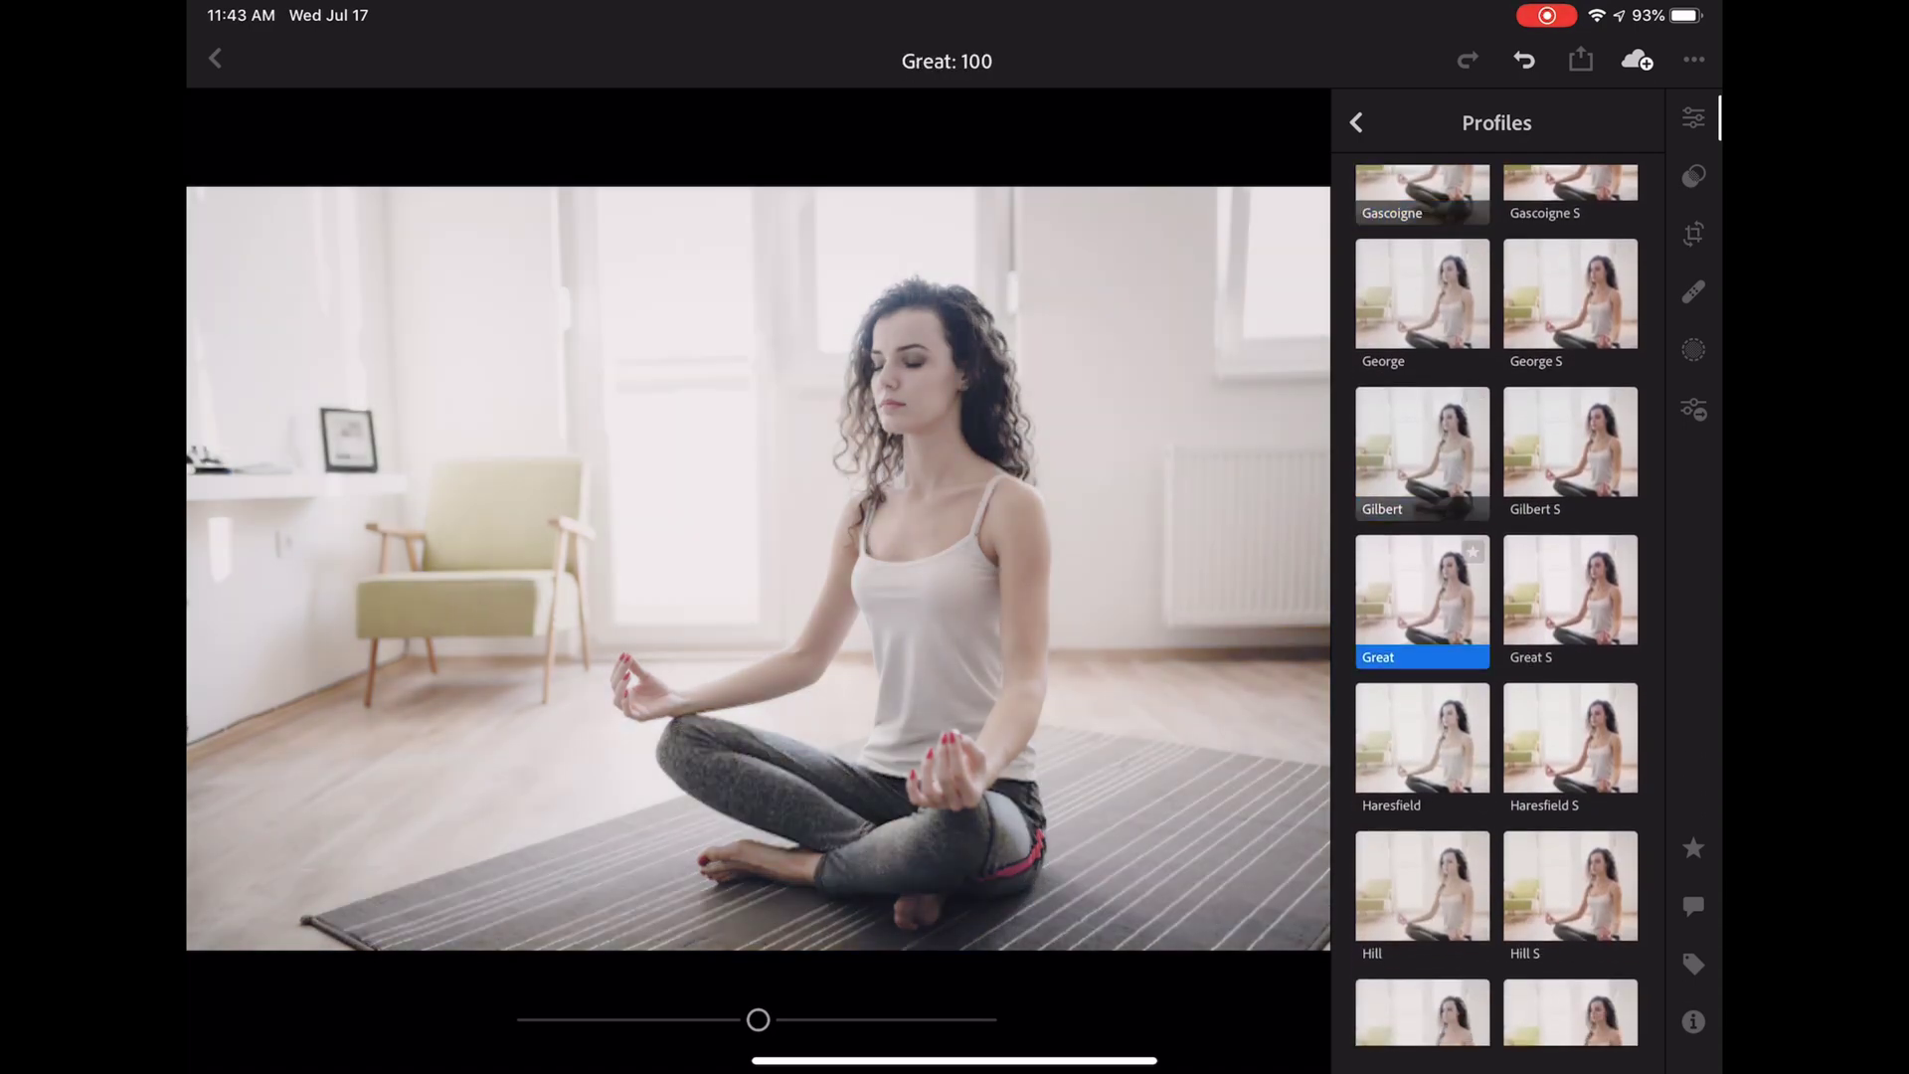
{"action": "left_click", "coordinate": [1570, 597]}
{"action": "left_click", "coordinate": [1422, 596]}
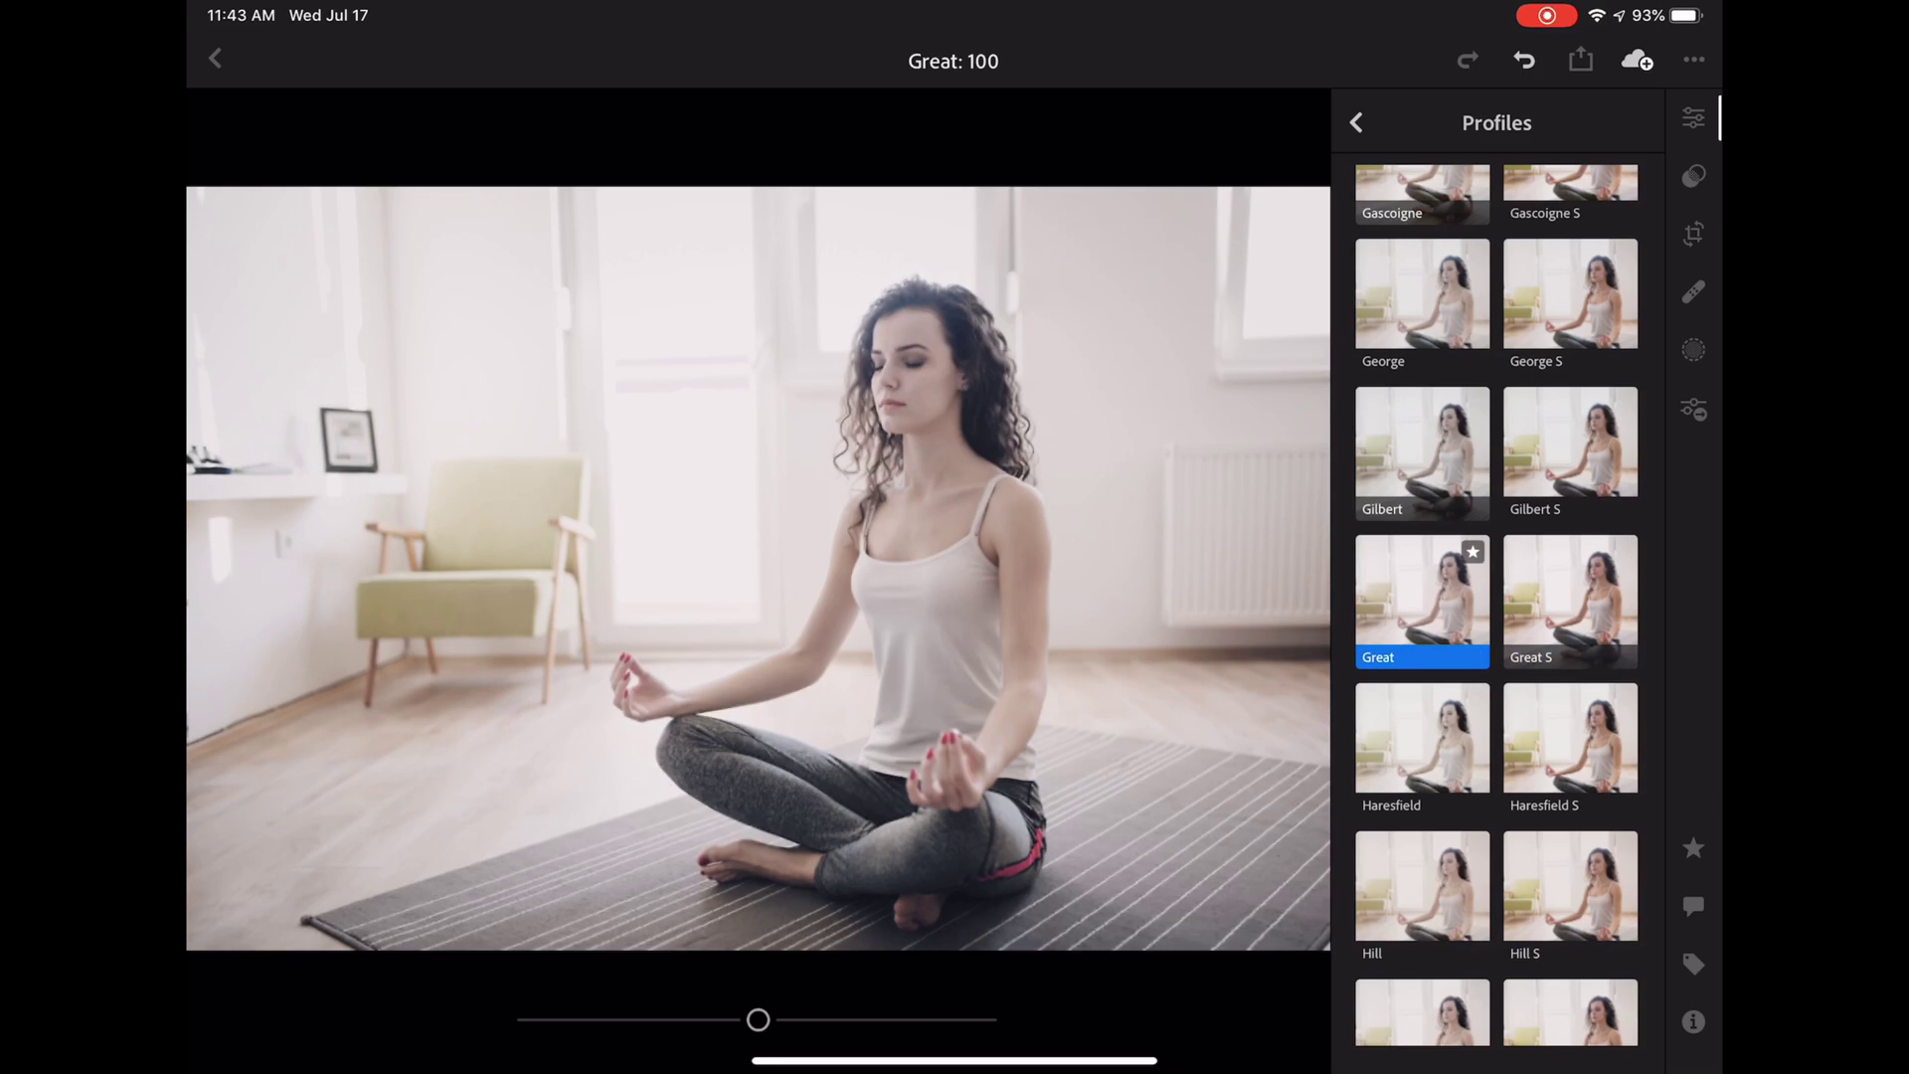
{"action": "left_click", "coordinate": [1570, 596]}
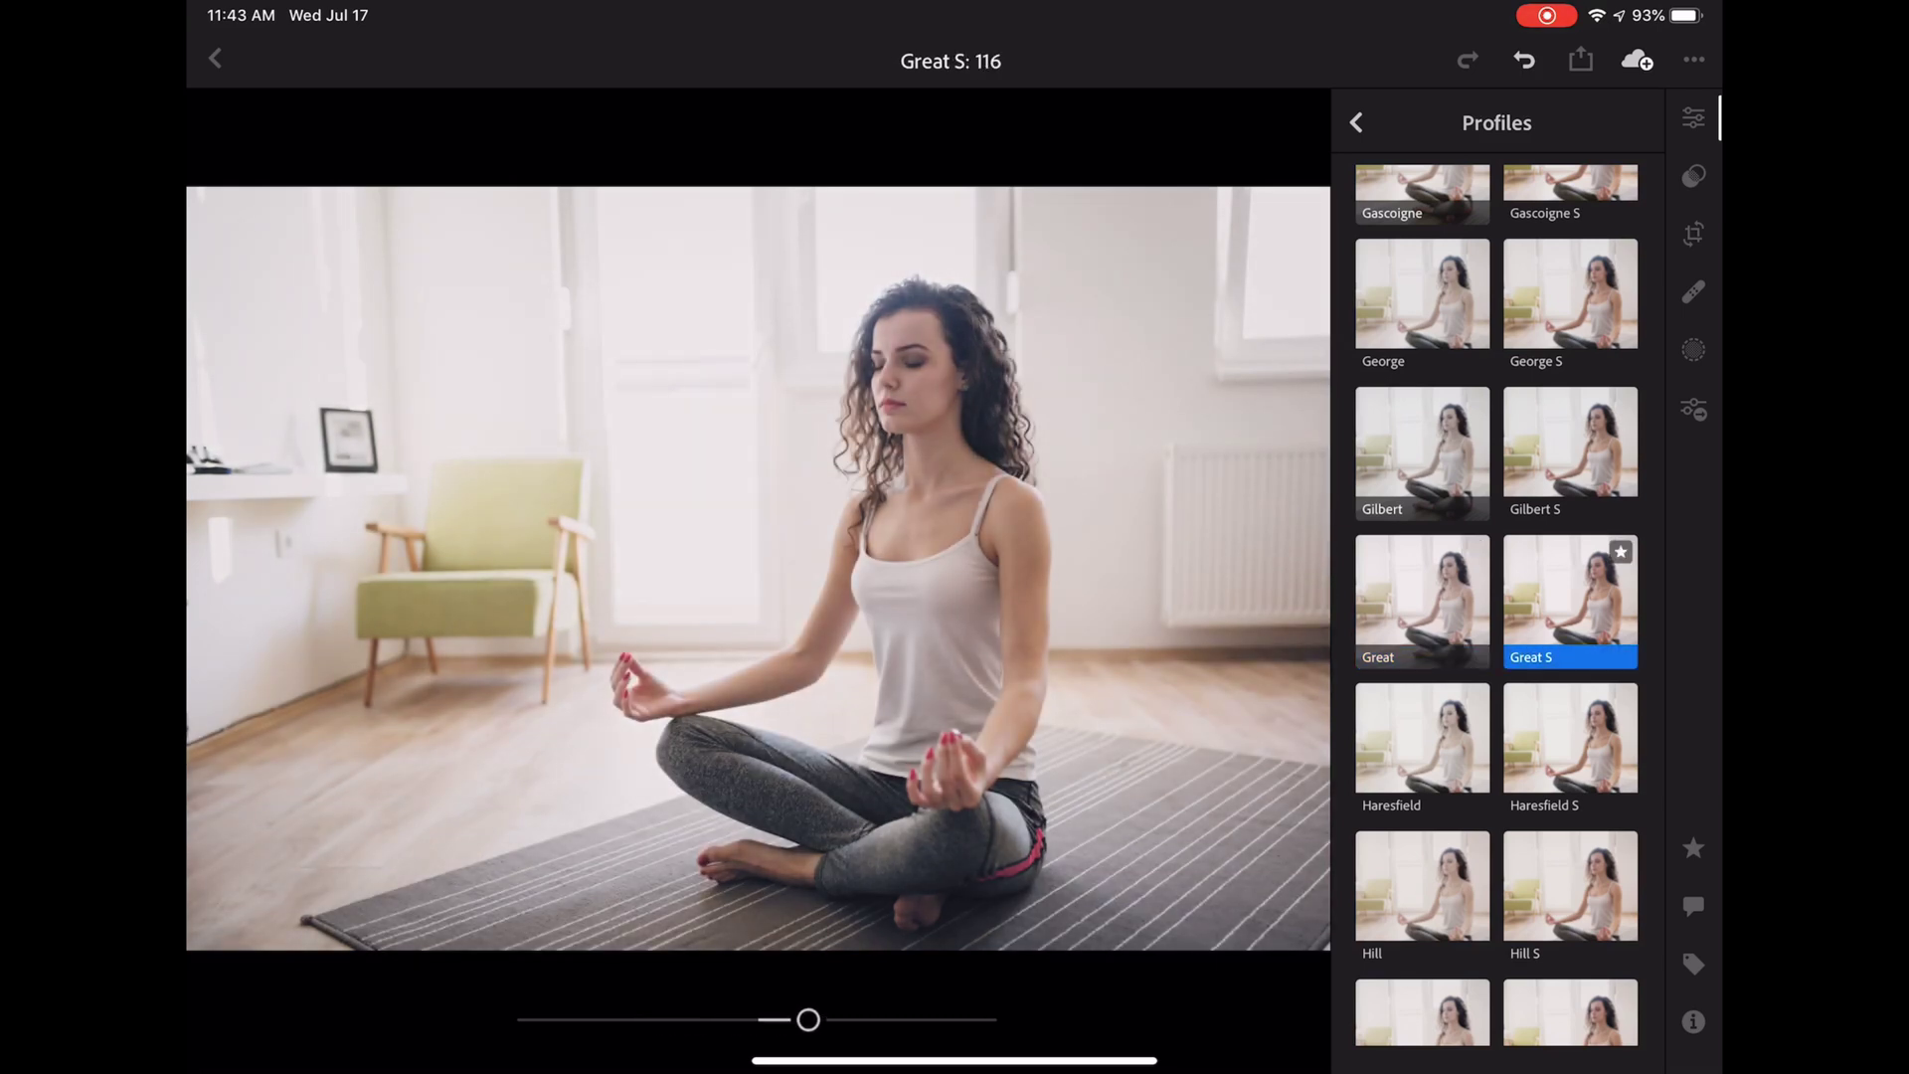